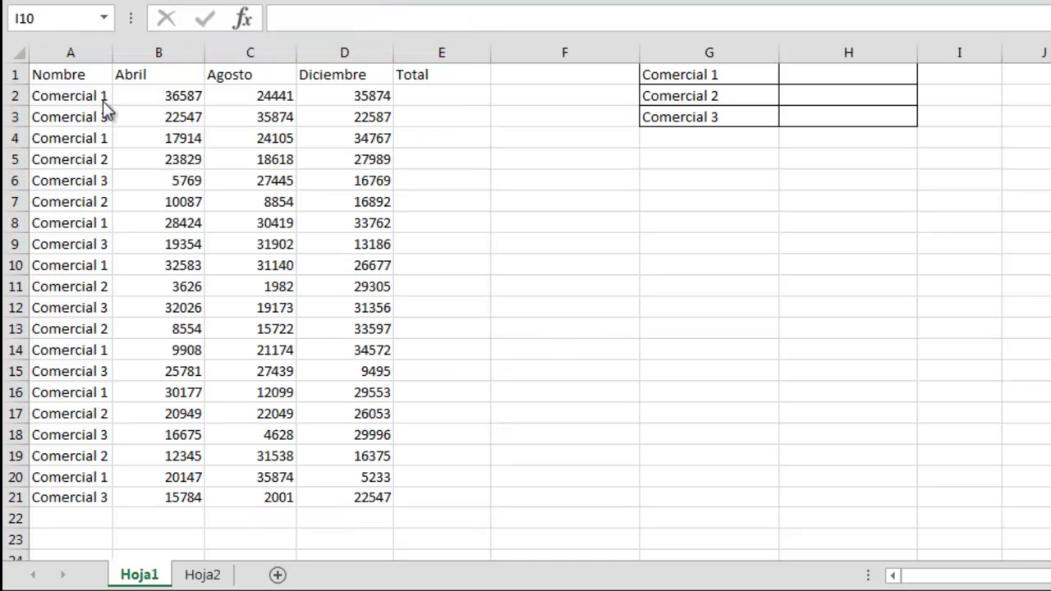
pyautogui.click(62, 76)
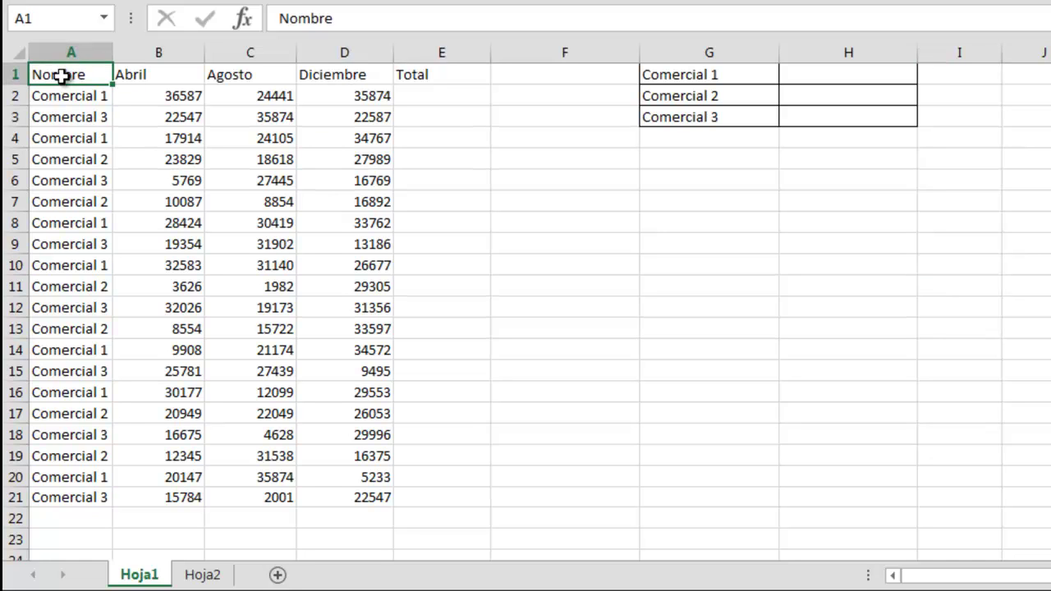
pyautogui.click(453, 497)
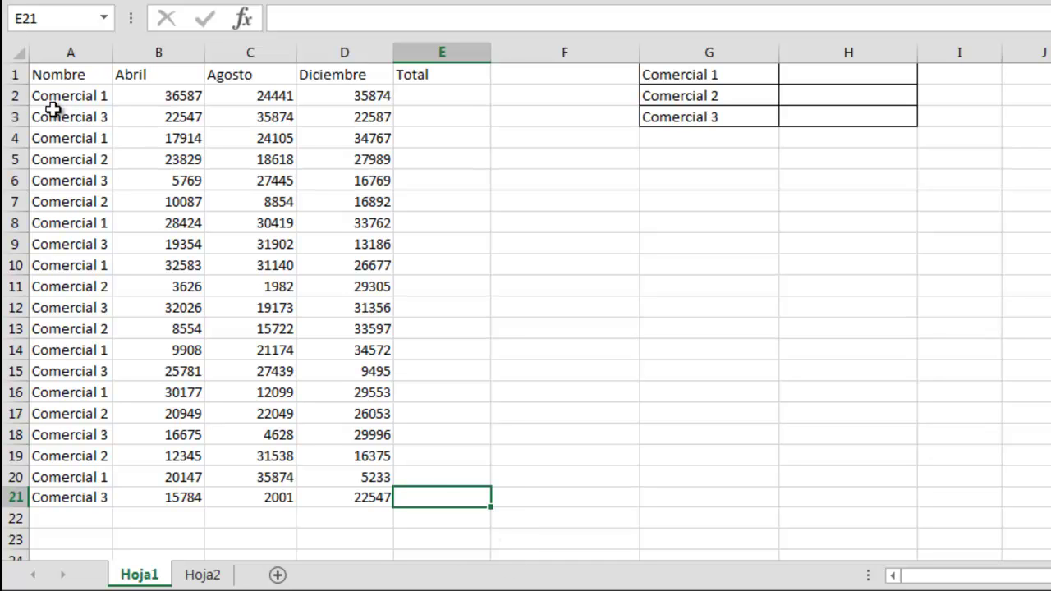
pyautogui.click(70, 76)
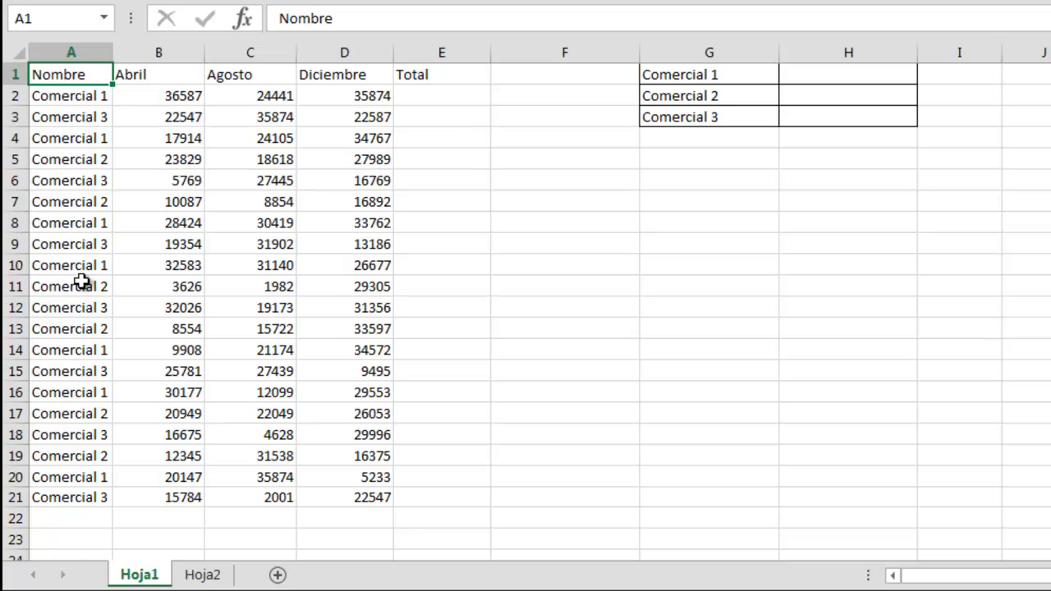
pyautogui.click(108, 115)
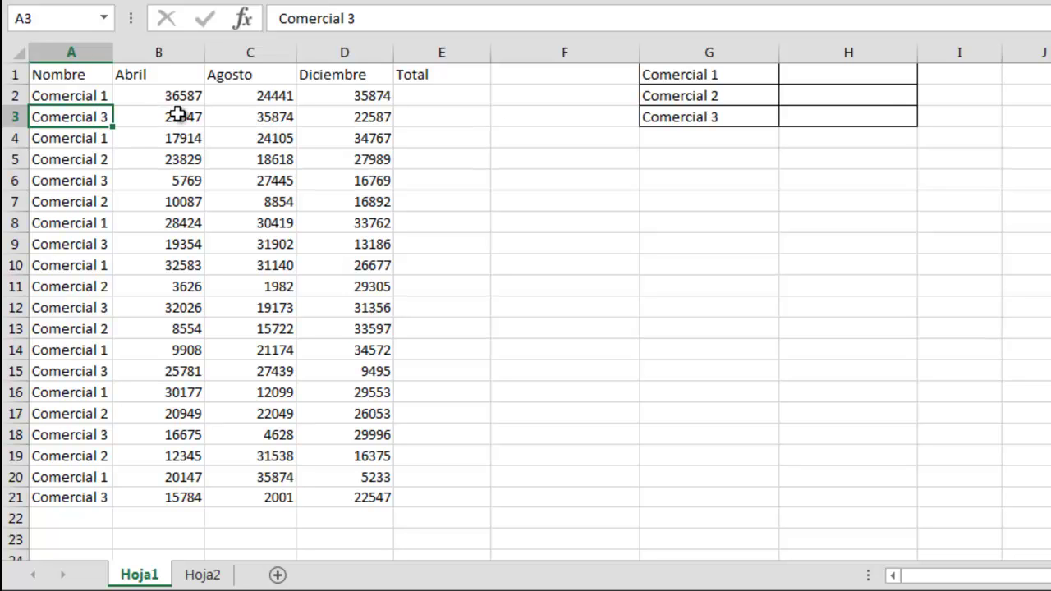
# Start a PROMEDIO.SI formula in cell H1, beside the Comercial 1 label
pyautogui.click(809, 74)
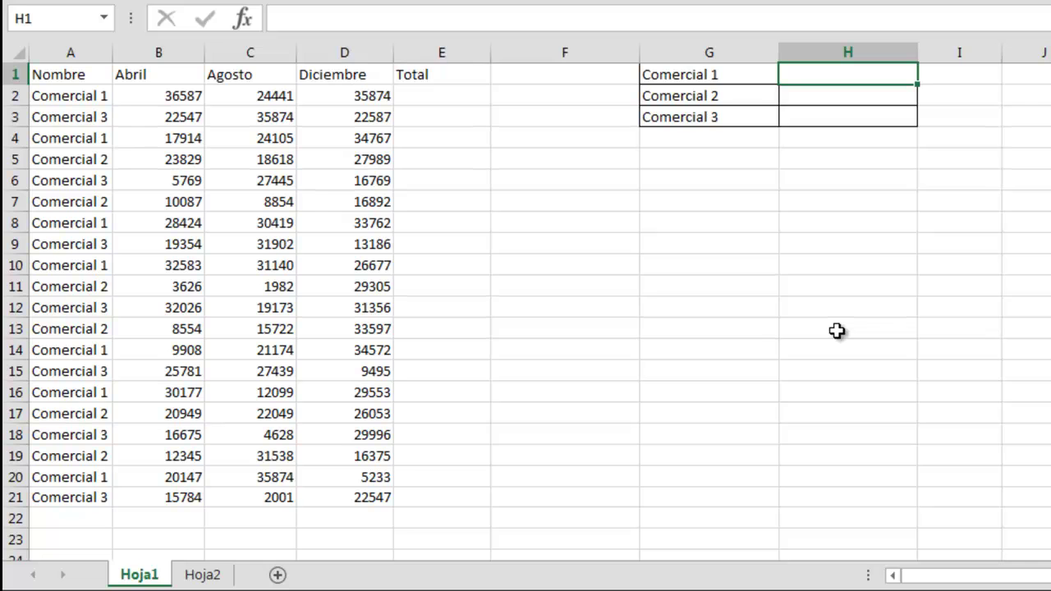
pyautogui.write('=prome')
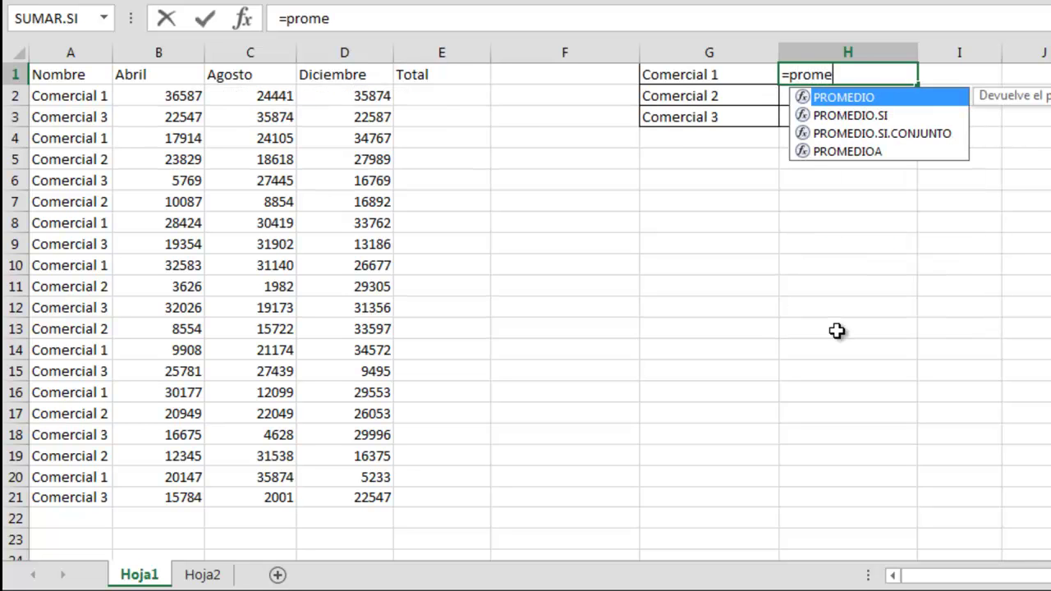
pyautogui.write('dio.si')
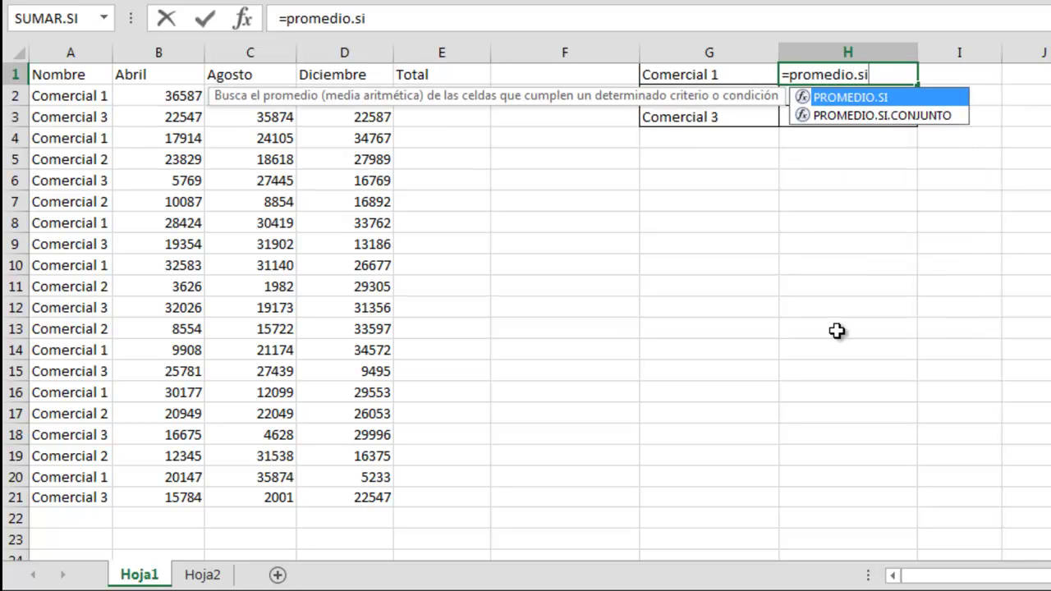
pyautogui.write('(')
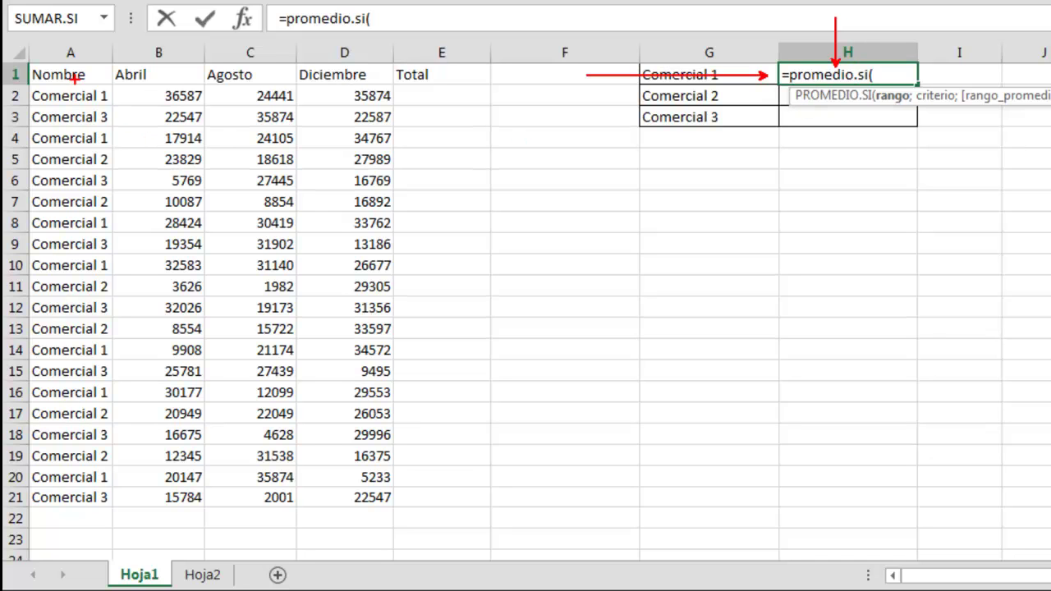
pyautogui.moveTo(15, 57)
pyautogui.mouseDown()
pyautogui.moveTo(298, 244)
pyautogui.moveTo(467, 380)
pyautogui.moveTo(490, 516)
pyautogui.moveTo(517, 532)
pyautogui.moveTo(509, 524)
pyautogui.mouseUp()
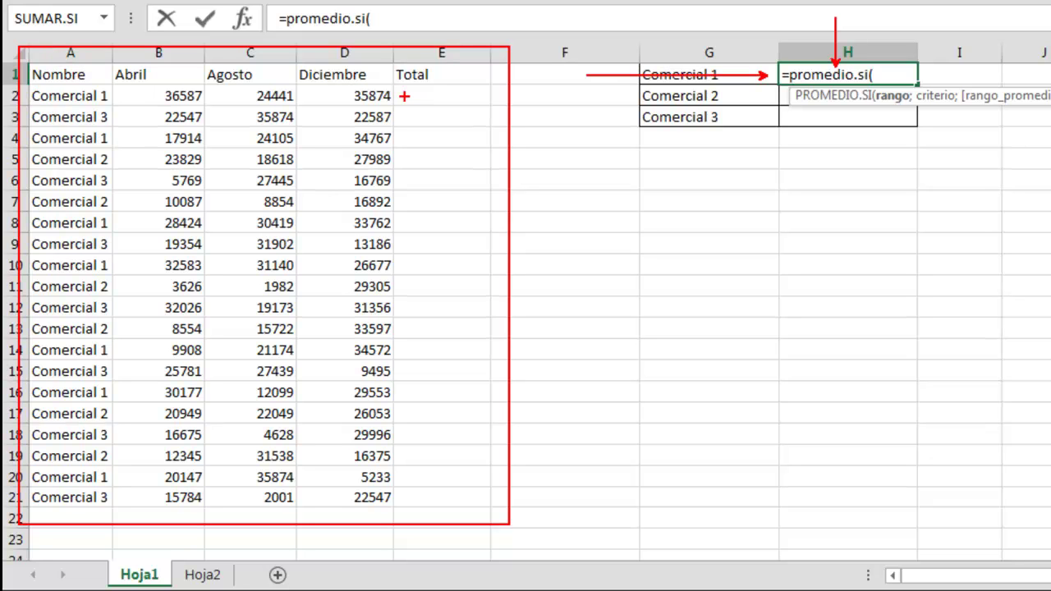
pyautogui.moveTo(409, 95); pyautogui.dragTo(492, 107)
pyautogui.moveTo(161, 78)
pyautogui.mouseDown()
pyautogui.moveTo(219, 115)
pyautogui.moveTo(214, 108)
pyautogui.moveTo(407, 108)
pyautogui.mouseUp()
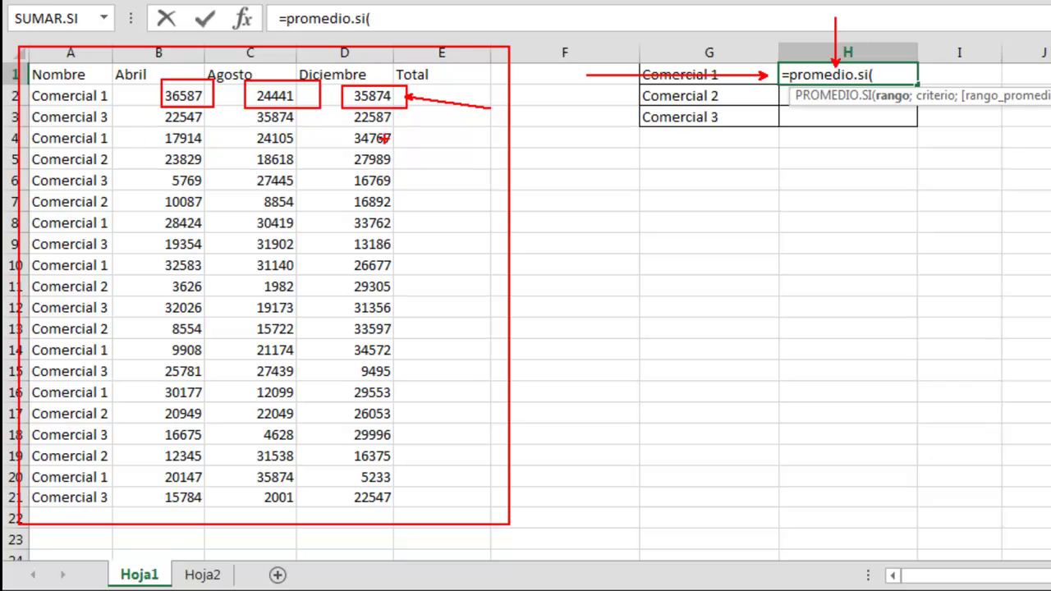
pyautogui.moveTo(405, 137); pyautogui.dragTo(467, 136)
pyautogui.moveTo(406, 220); pyautogui.dragTo(469, 218)
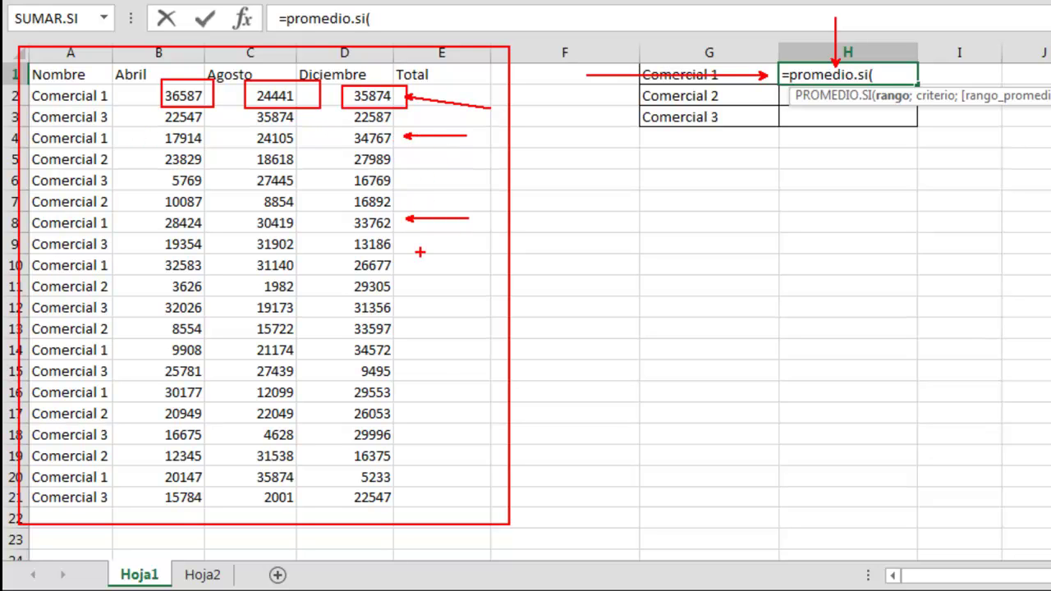
pyautogui.moveTo(404, 269); pyautogui.dragTo(450, 269)
pyautogui.moveTo(415, 343); pyautogui.dragTo(463, 345)
pyautogui.moveTo(156, 94); pyautogui.dragTo(113, 95)
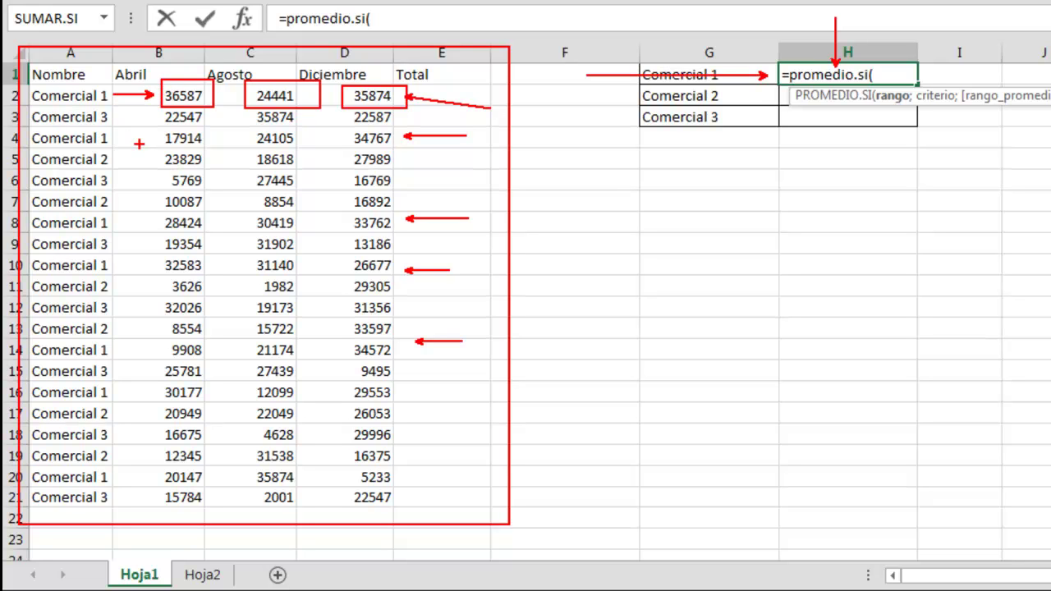
pyautogui.moveTo(145, 138); pyautogui.dragTo(105, 136)
pyautogui.moveTo(157, 221); pyautogui.dragTo(117, 219)
pyautogui.press('Escape')
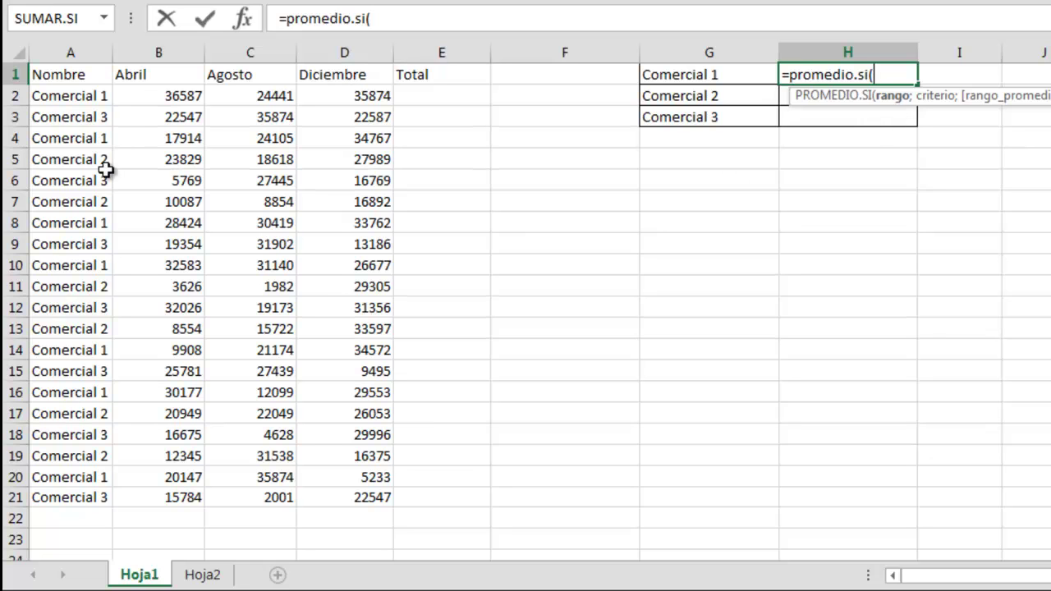
# Complete the H1 formula with range A2:A21, criterion "Comercial 1" and average range B2:B21
pyautogui.moveTo(70, 100); pyautogui.dragTo(64, 478)
pyautogui.moveTo(63, 502); pyautogui.dragTo(58, 499)
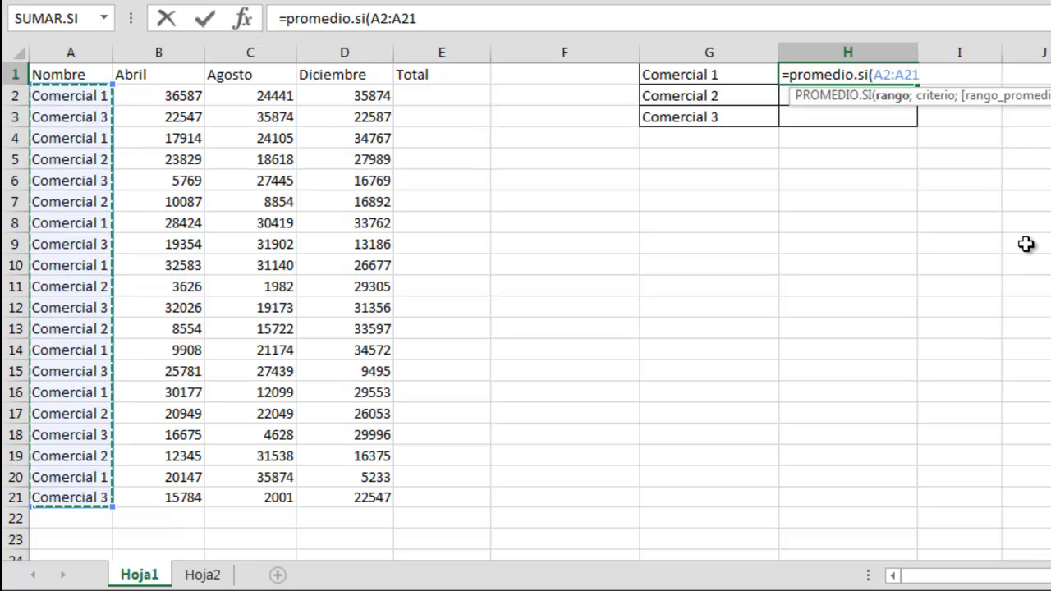
pyautogui.write(';')
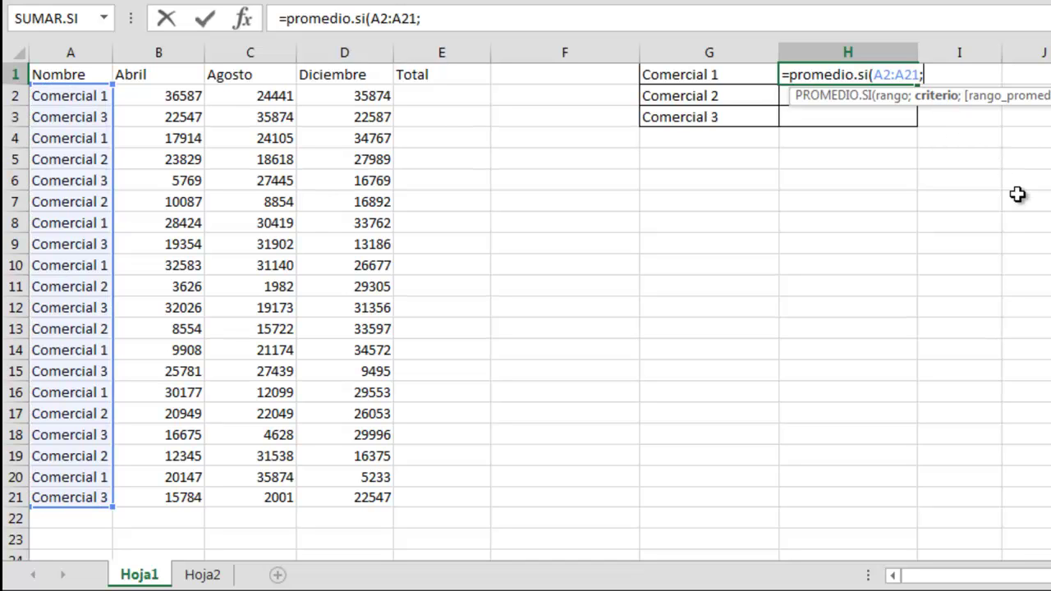
pyautogui.write('"Comercial 1')
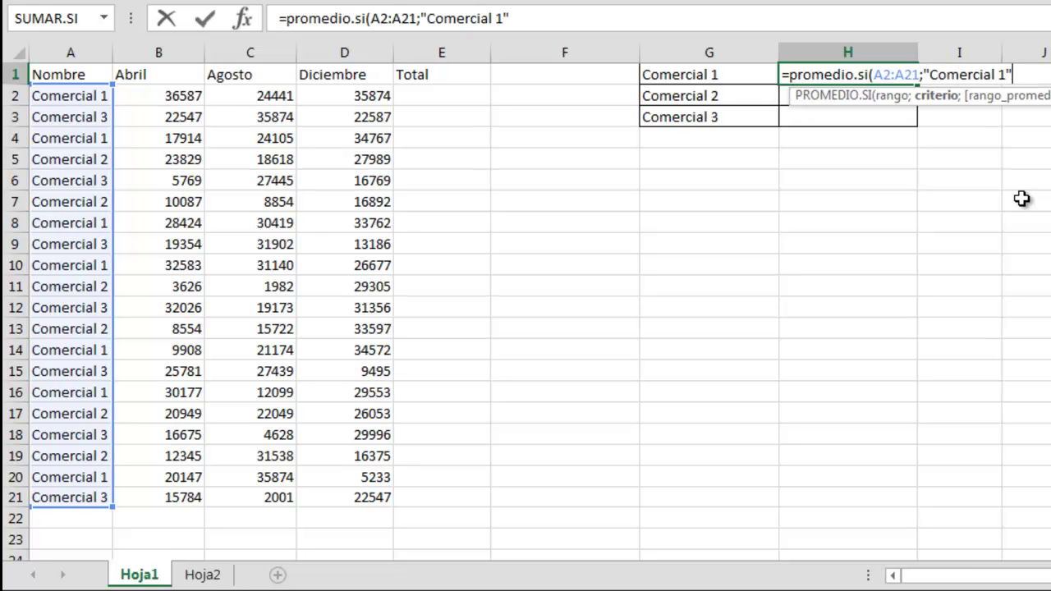
pyautogui.write('";')
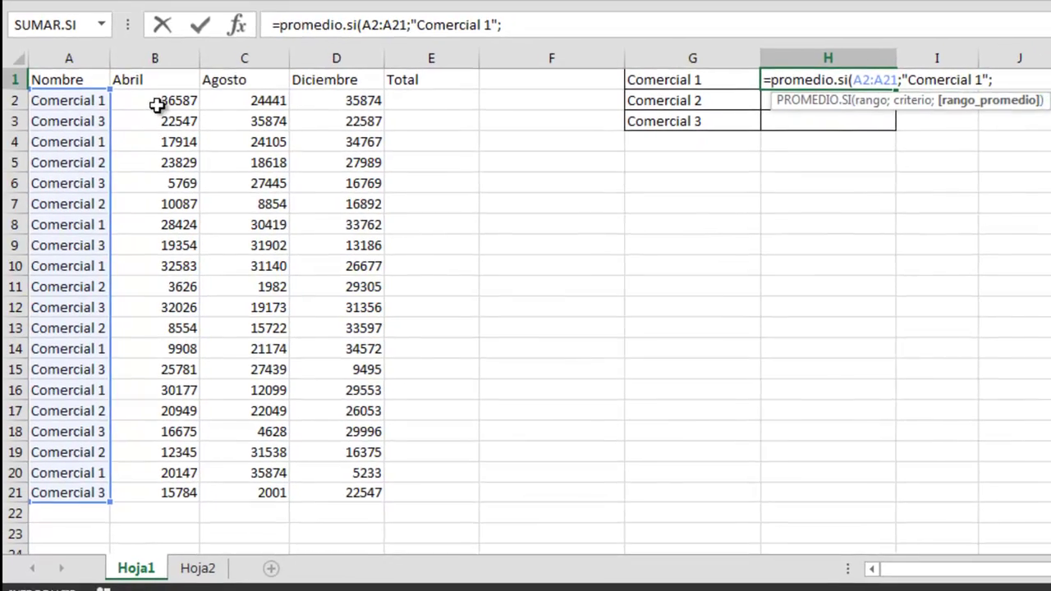
pyautogui.moveTo(152, 99); pyautogui.dragTo(129, 493)
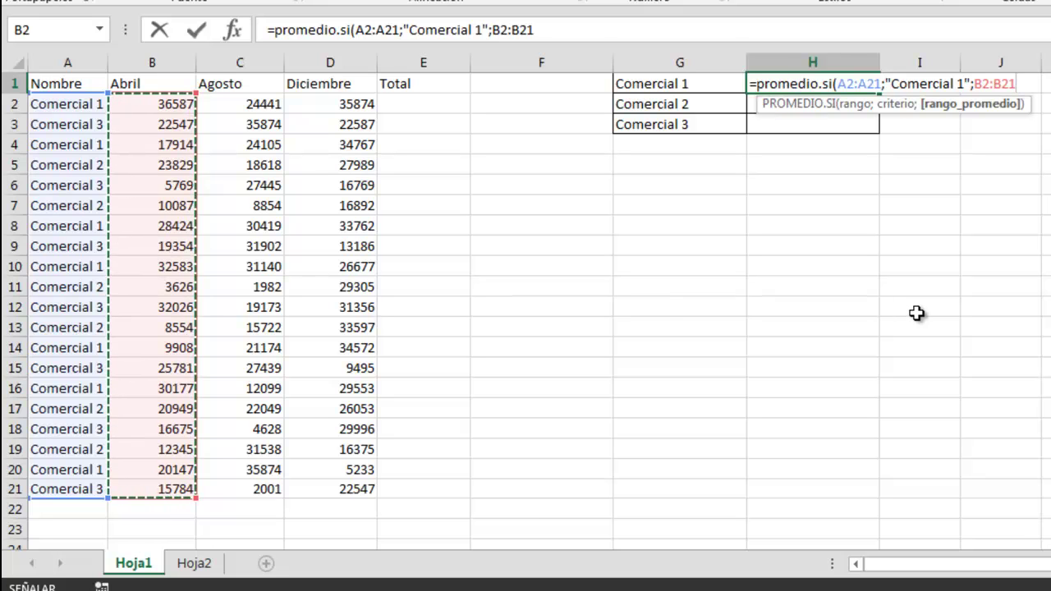
pyautogui.write(')')
pyautogui.press('Return')
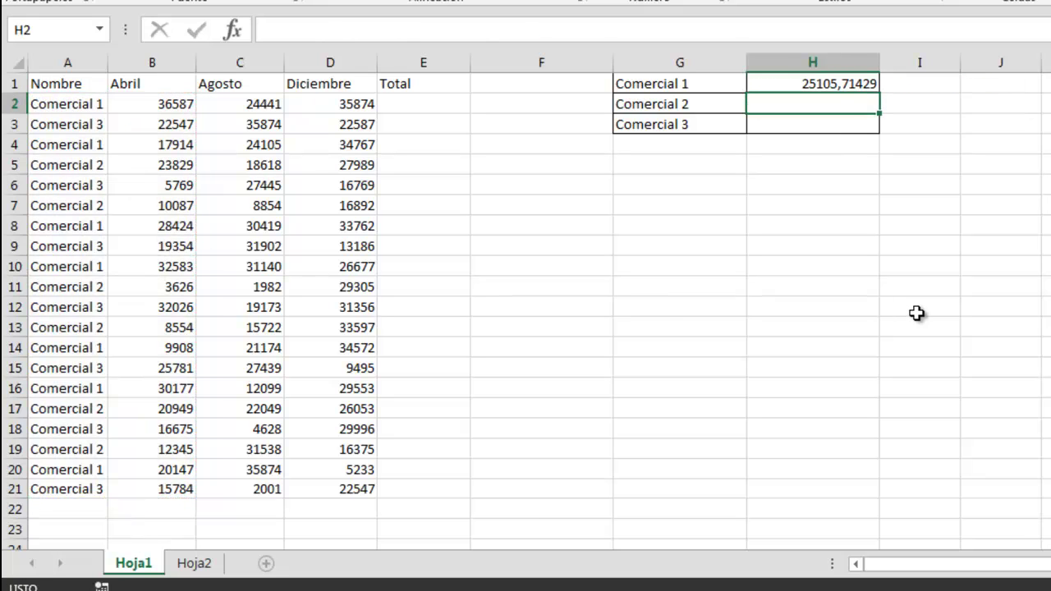
pyautogui.press('Up')
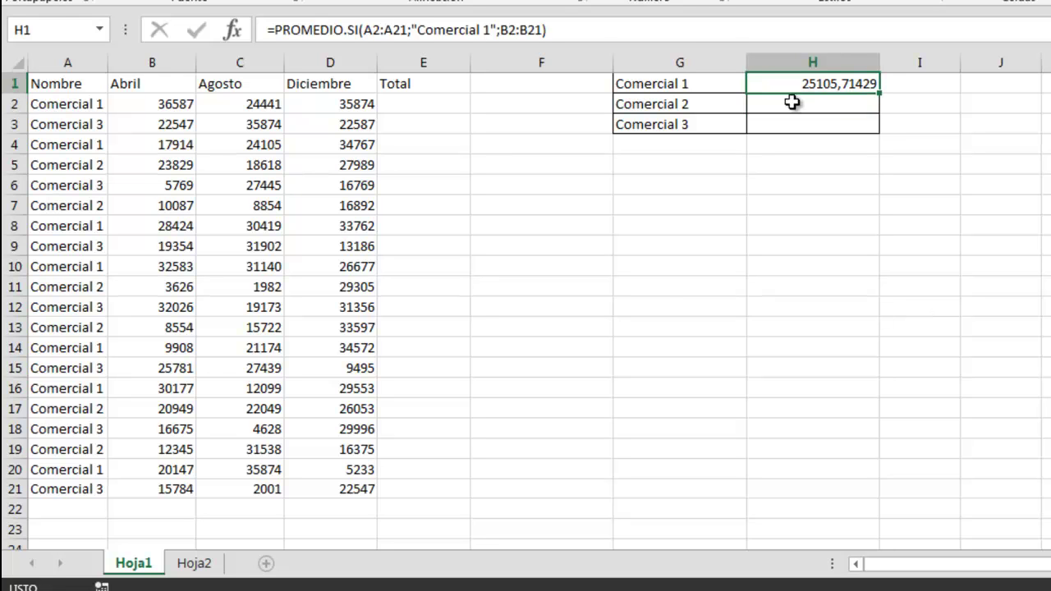
# Reduce the number format of cells H1:H3 to one decimal place
pyautogui.moveTo(764, 83); pyautogui.dragTo(772, 124)
pyautogui.click(712, 2)
pyautogui.click(712, 2)
pyautogui.click(713, 2)
pyautogui.click(713, 2)
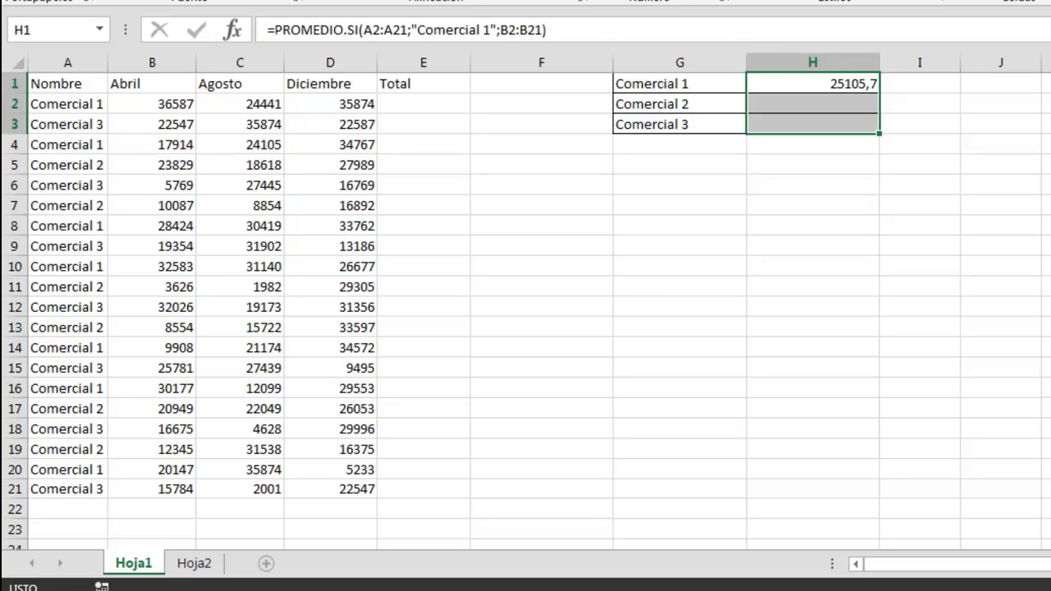
pyautogui.click(821, 101)
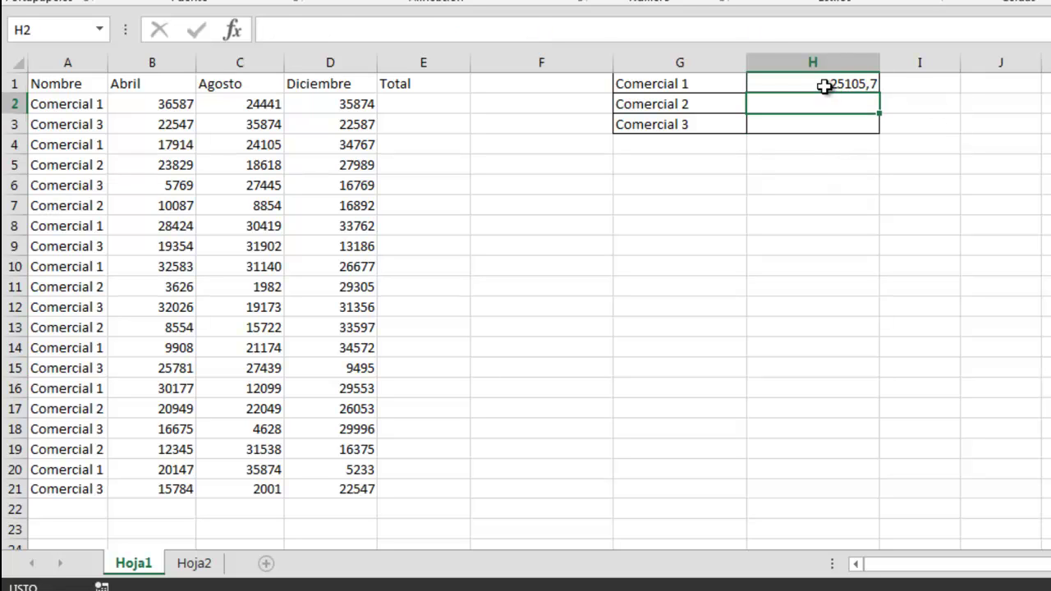
pyautogui.click(826, 84)
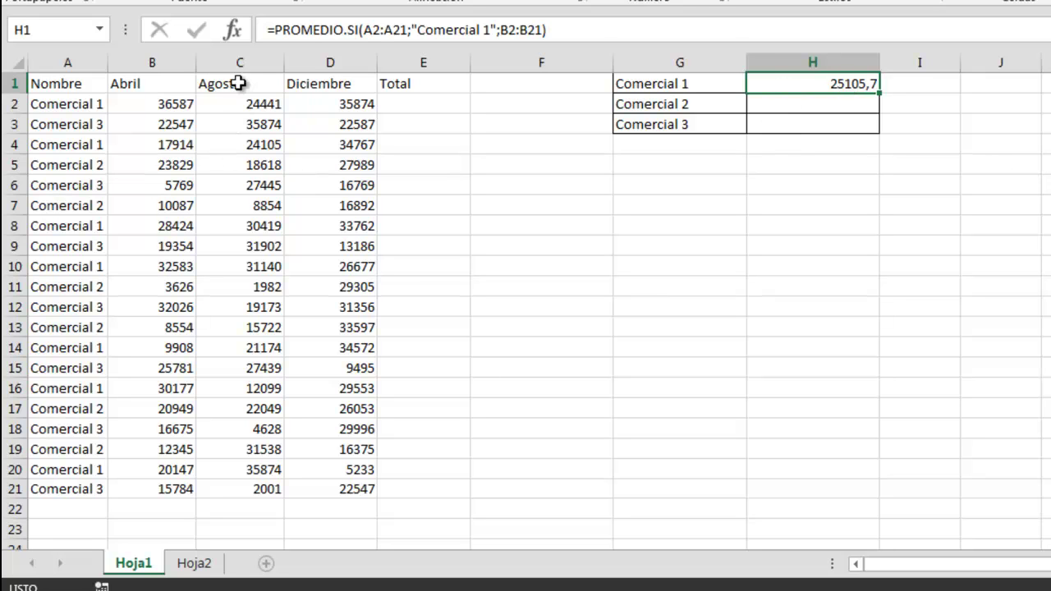
pyautogui.click(834, 105)
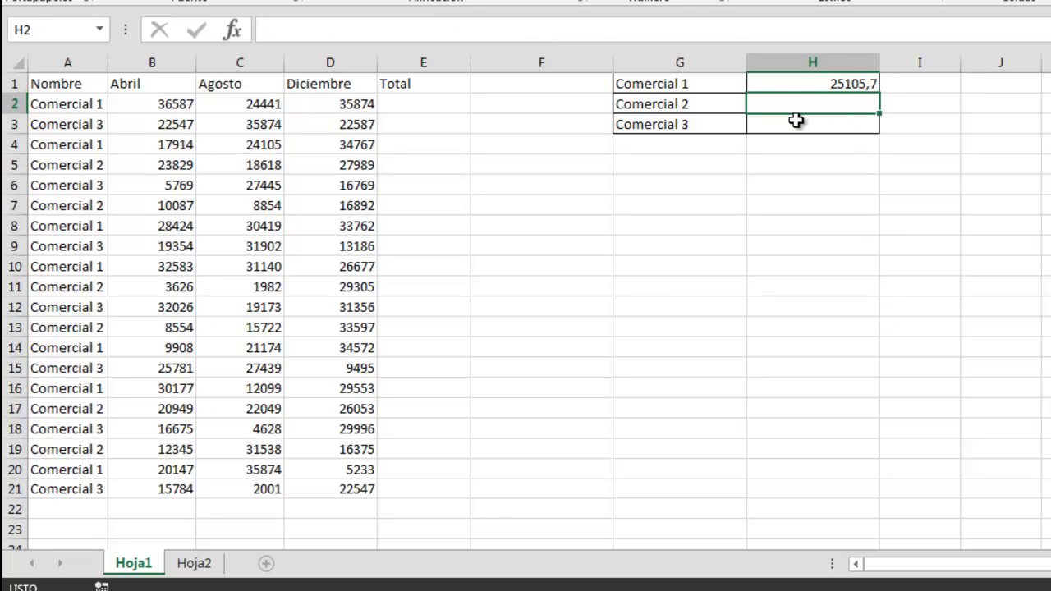
# Make both ranges in the H1 formula absolute, as $A$2:$A$21 and $B$2:$B$21
pyautogui.click(814, 82)
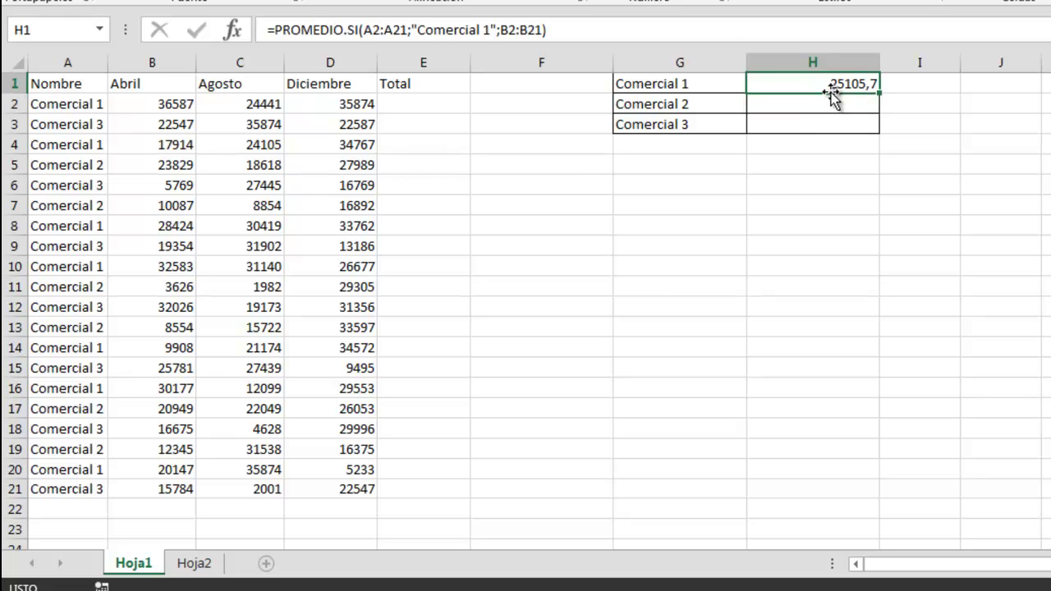
pyautogui.click(408, 31)
pyautogui.moveTo(408, 31); pyautogui.dragTo(362, 30)
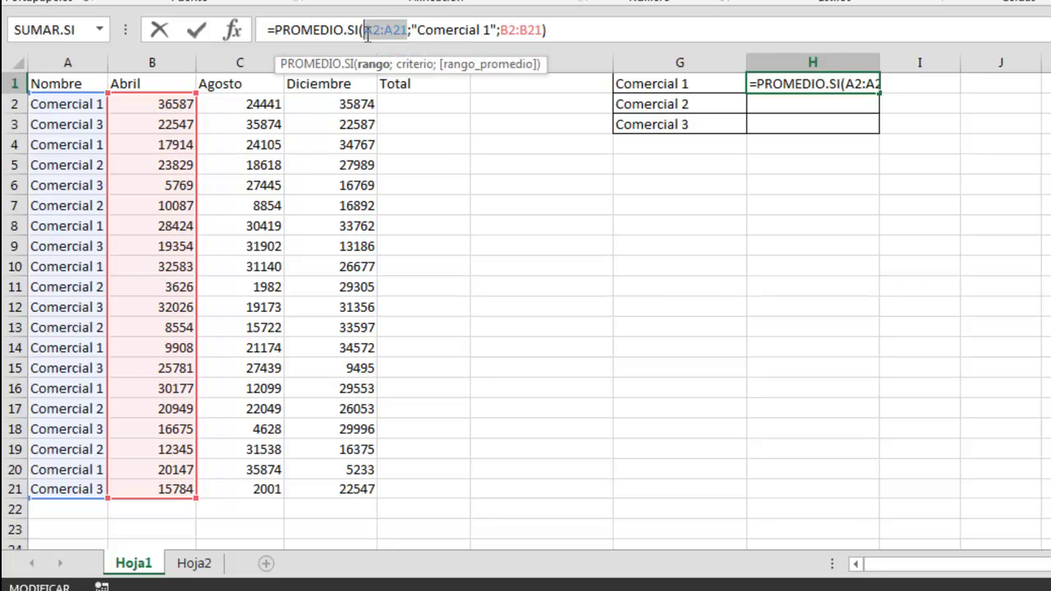
pyautogui.press('F4')
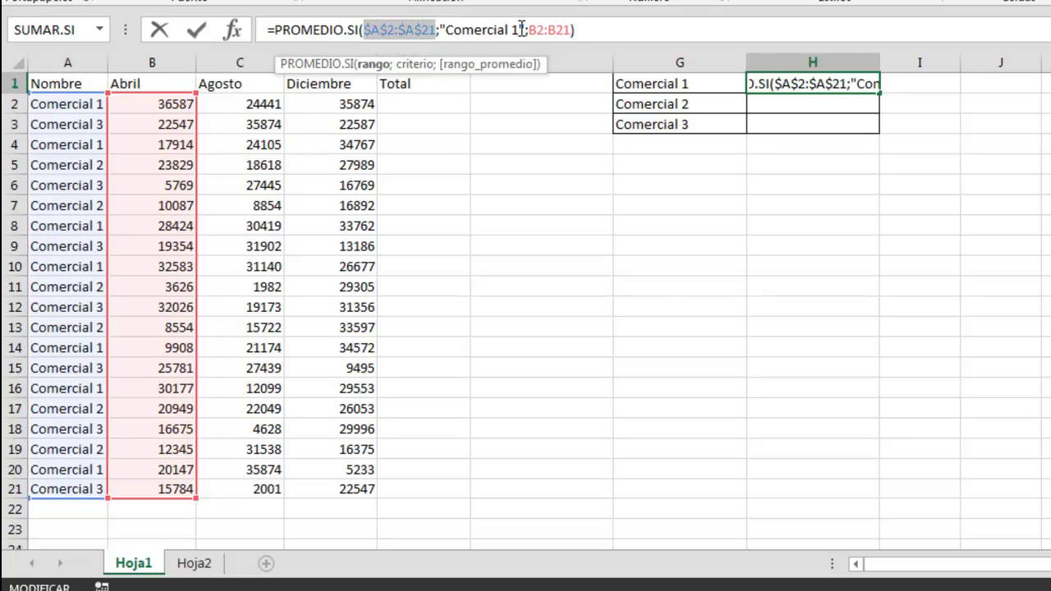
pyautogui.moveTo(529, 30); pyautogui.dragTo(570, 31)
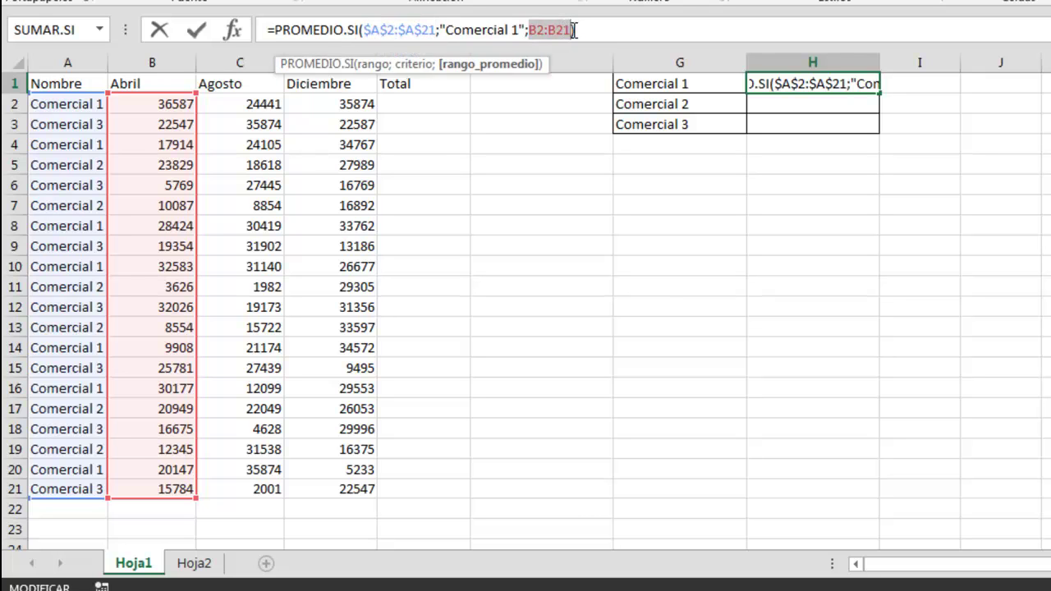
pyautogui.press('F4')
pyautogui.press('Return')
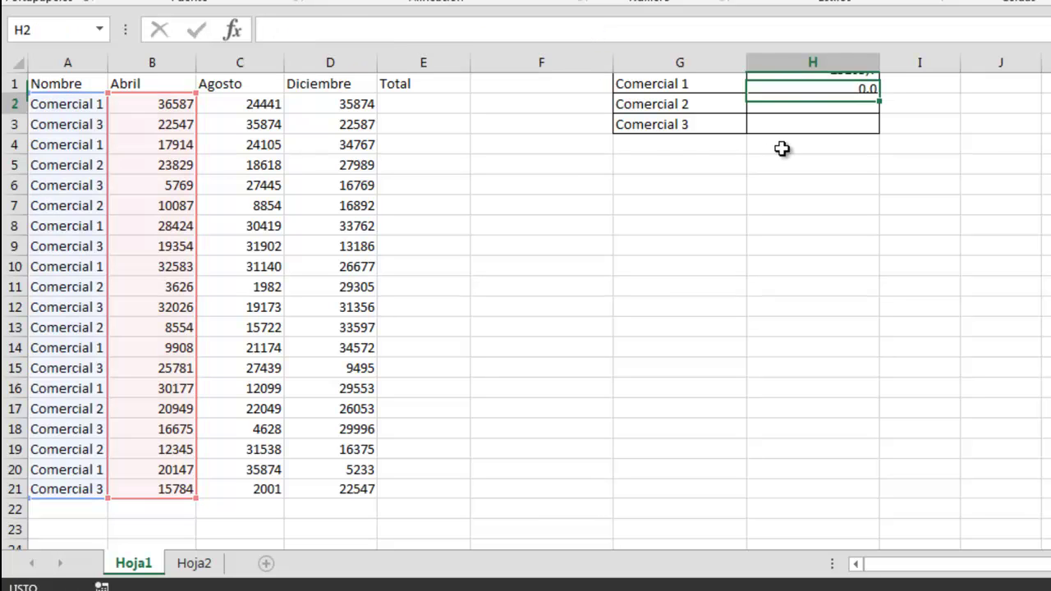
pyautogui.press('Up')
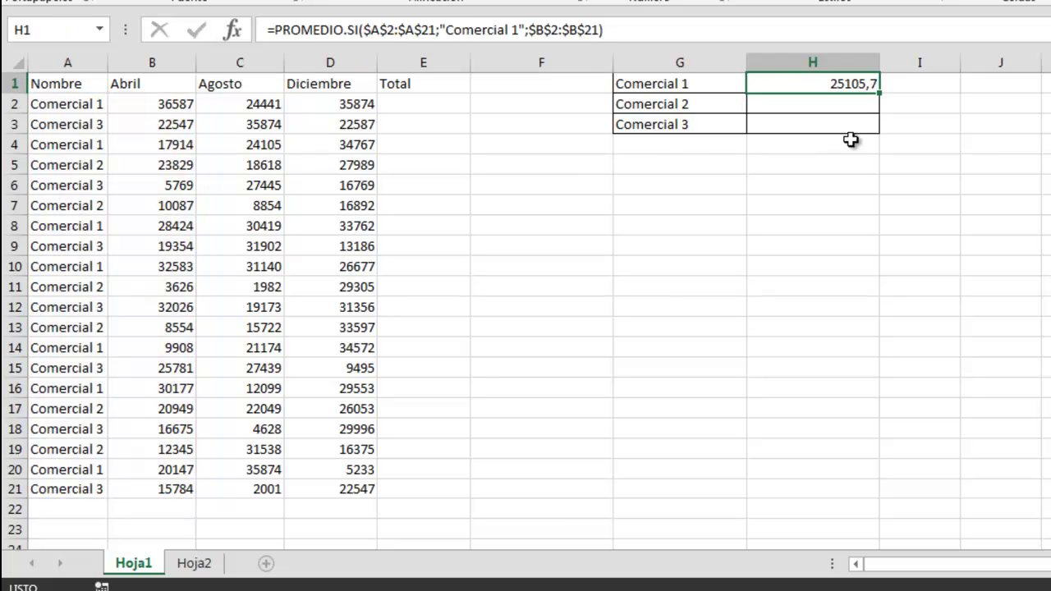
# Copy the H1 formula down to H3 and change the criterion in H2 to "Comercial 2"
pyautogui.moveTo(880, 95); pyautogui.dragTo(885, 134)
pyautogui.click(841, 105)
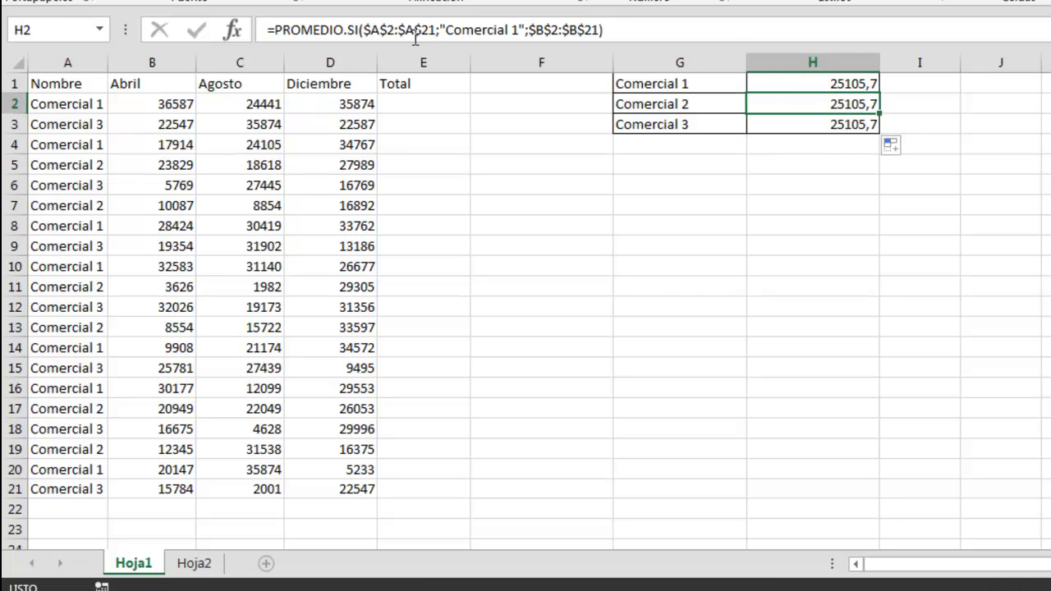
pyautogui.click(515, 25)
pyautogui.press('Delete')
pyautogui.write('2')
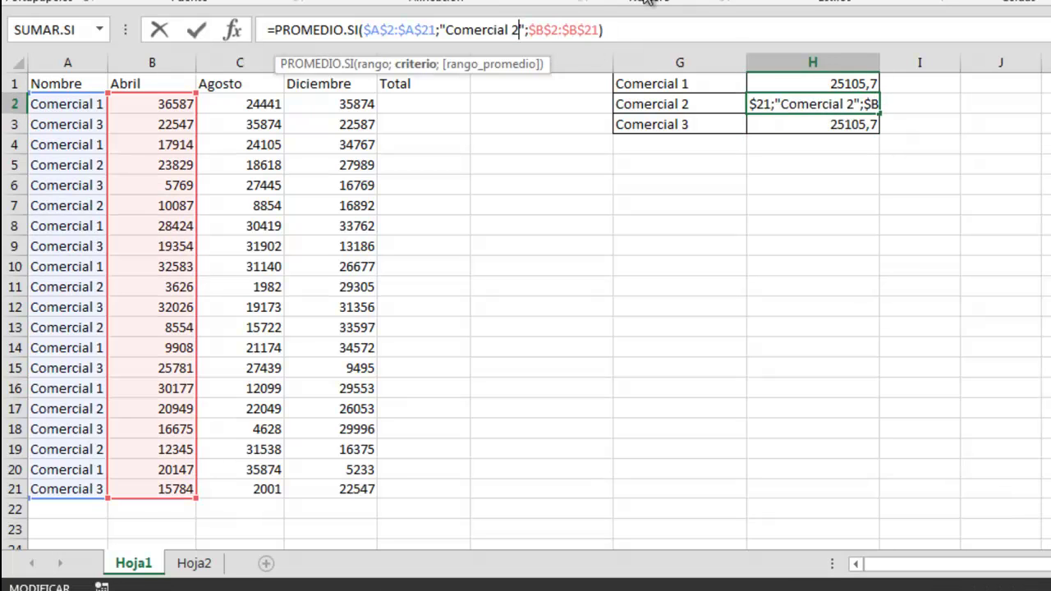
pyautogui.press('Return')
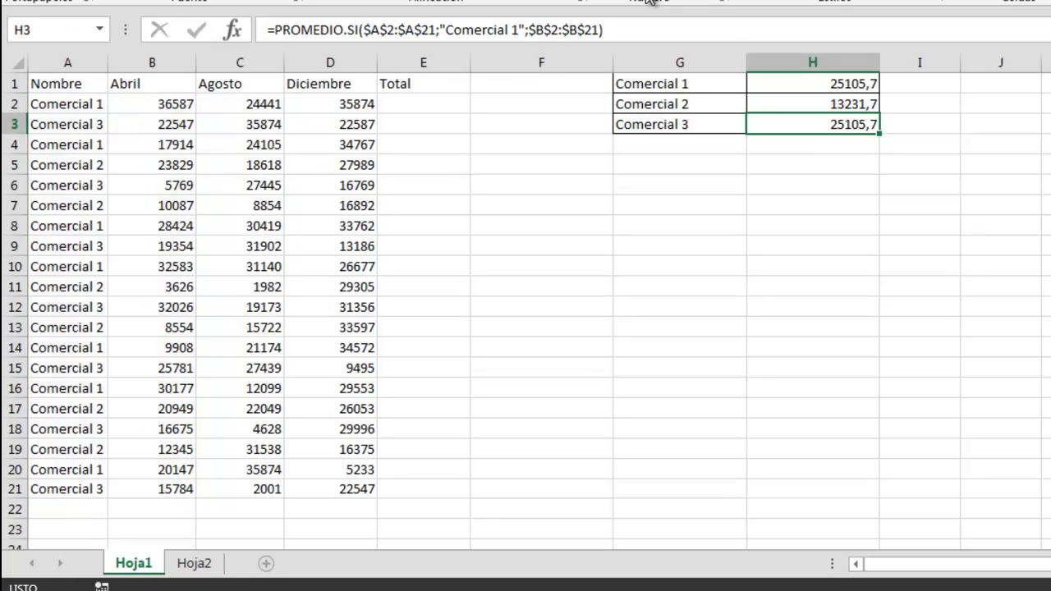
# Change the criterion in the H3 formula to "Comercial 3"
pyautogui.click(515, 25)
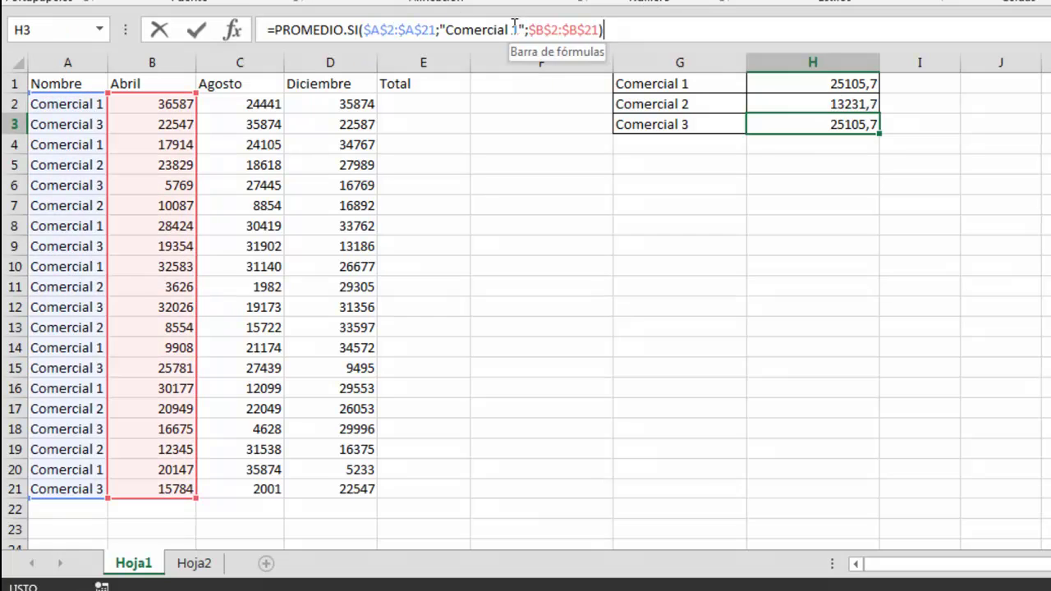
pyautogui.press('Delete')
pyautogui.write('3')
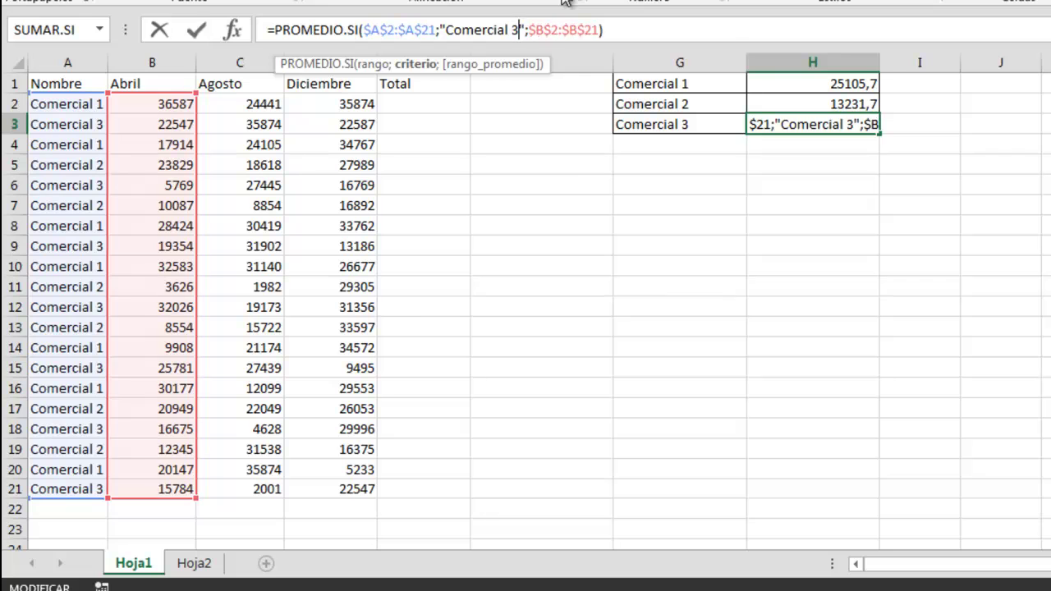
pyautogui.press('Return')
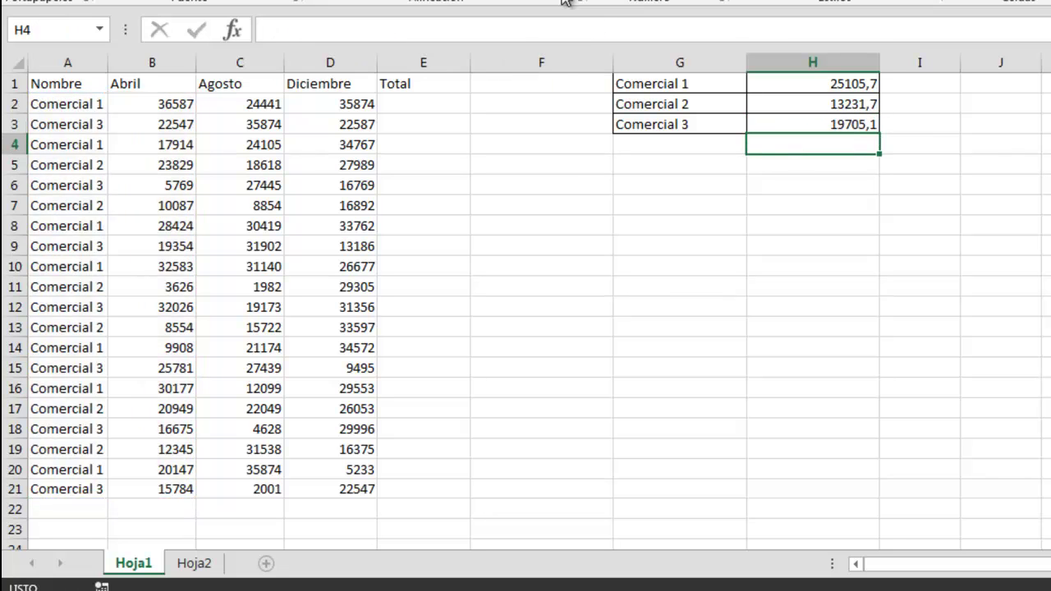
pyautogui.click(867, 127)
pyautogui.click(862, 104)
pyautogui.click(854, 85)
pyautogui.click(866, 107)
pyautogui.click(863, 140)
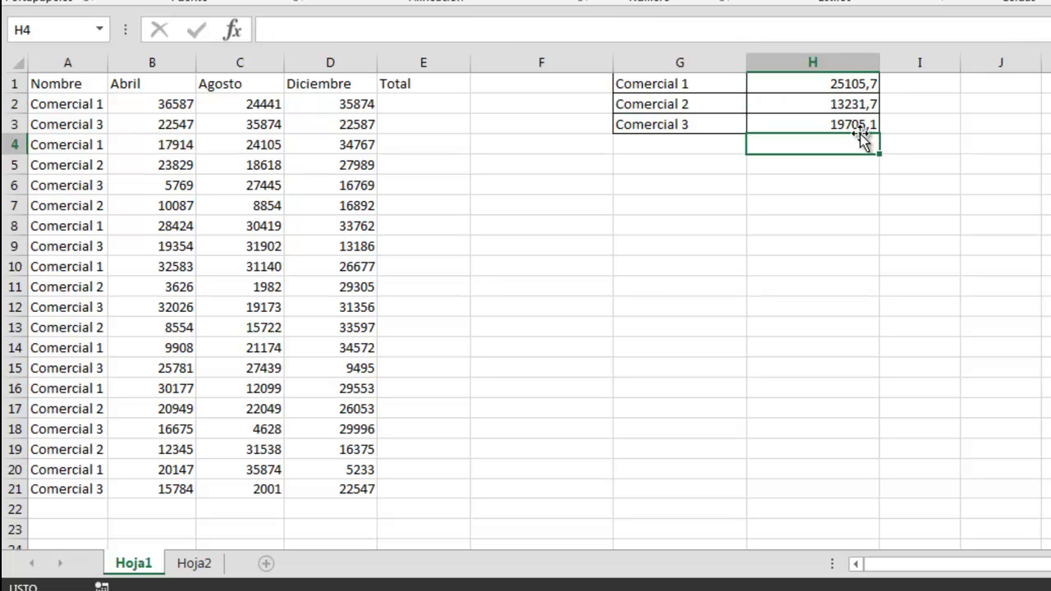
pyautogui.click(847, 78)
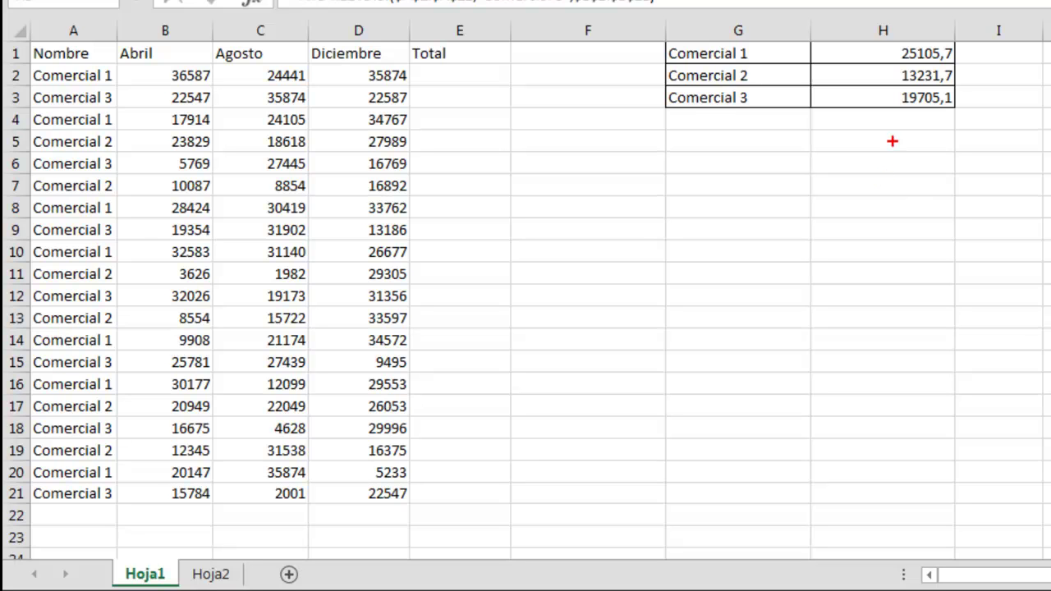
pyautogui.moveTo(867, 33)
pyautogui.mouseDown()
pyautogui.moveTo(975, 65)
pyautogui.moveTo(1038, 48)
pyautogui.mouseUp()
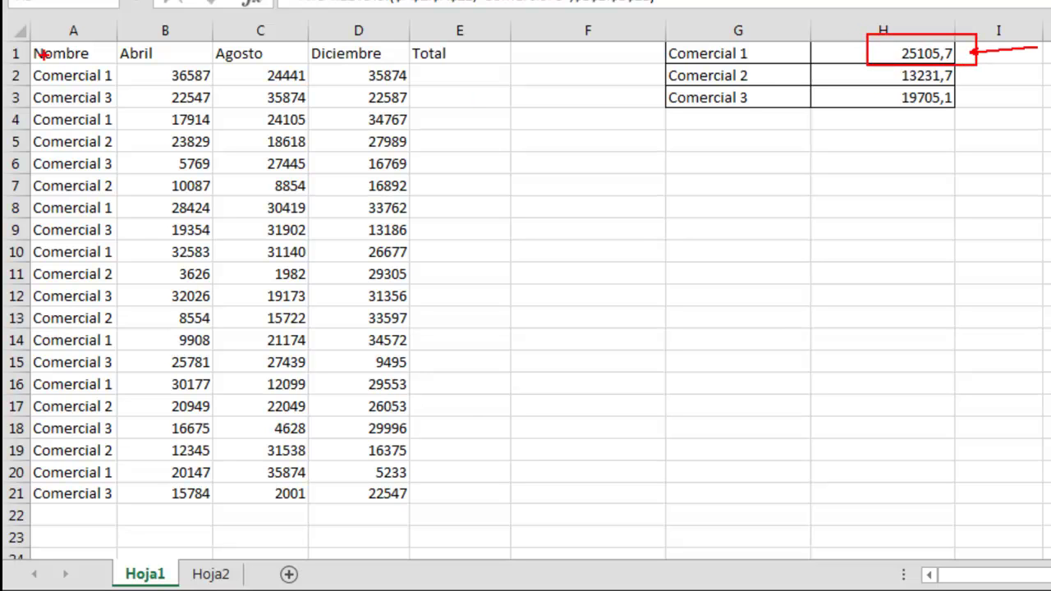
pyautogui.moveTo(113, 29)
pyautogui.mouseDown()
pyautogui.moveTo(120, 122)
pyautogui.moveTo(228, 444)
pyautogui.moveTo(224, 499)
pyautogui.mouseUp()
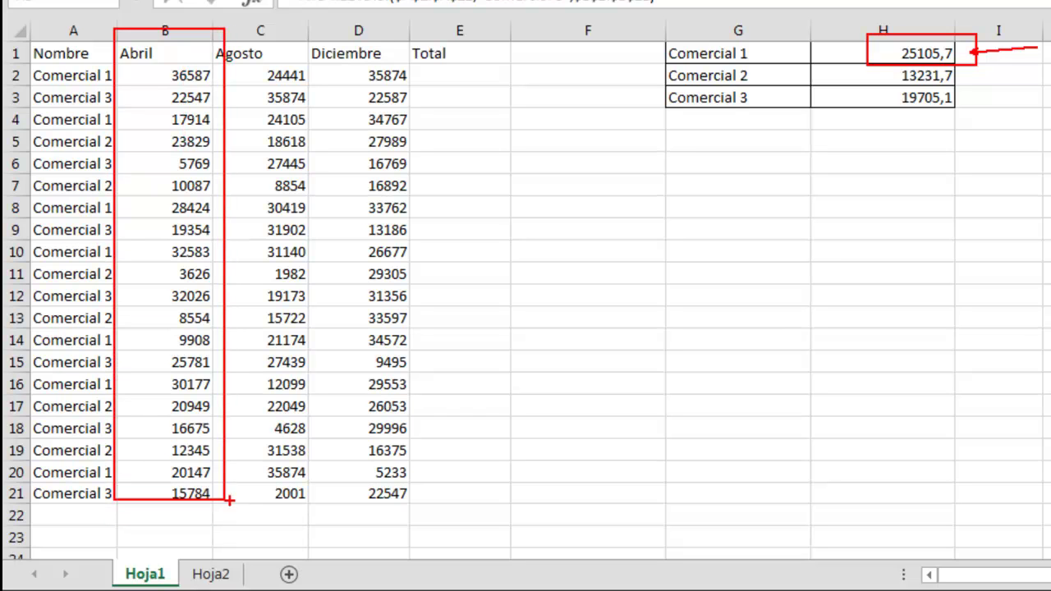
pyautogui.press('Escape')
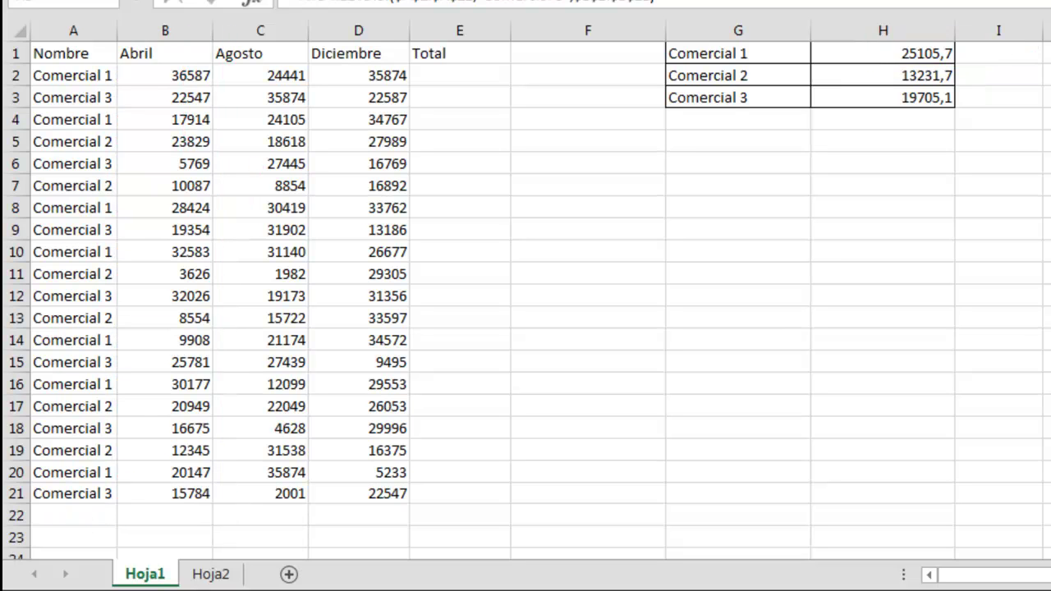
pyautogui.click(73, 514)
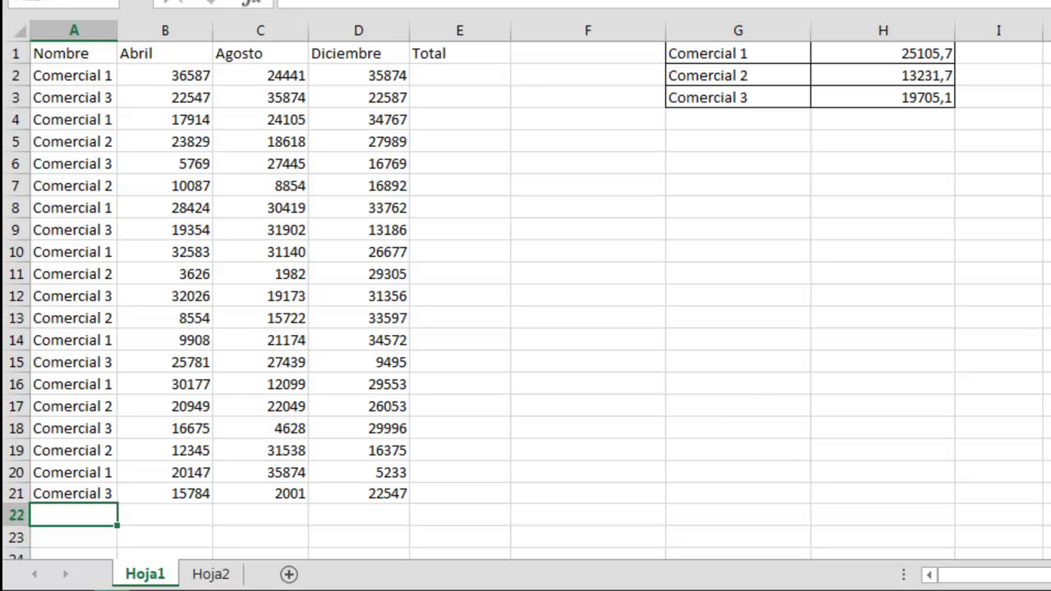
# Copy the Comercial 1 average from H1 into J1 as a plain value without the formula
pyautogui.click(903, 53)
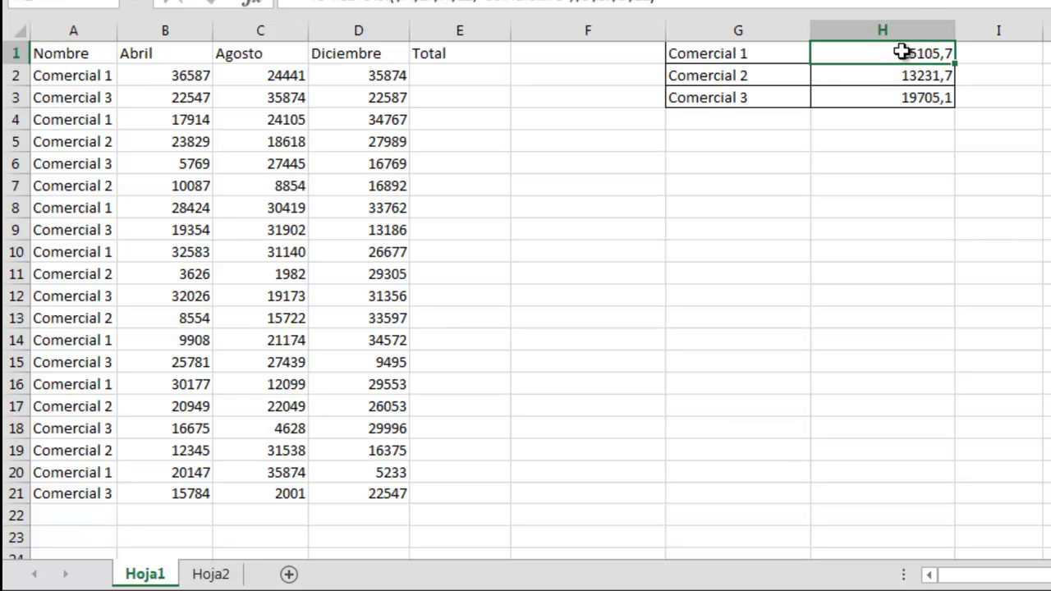
pyautogui.hotkey('ctrl', 'c')
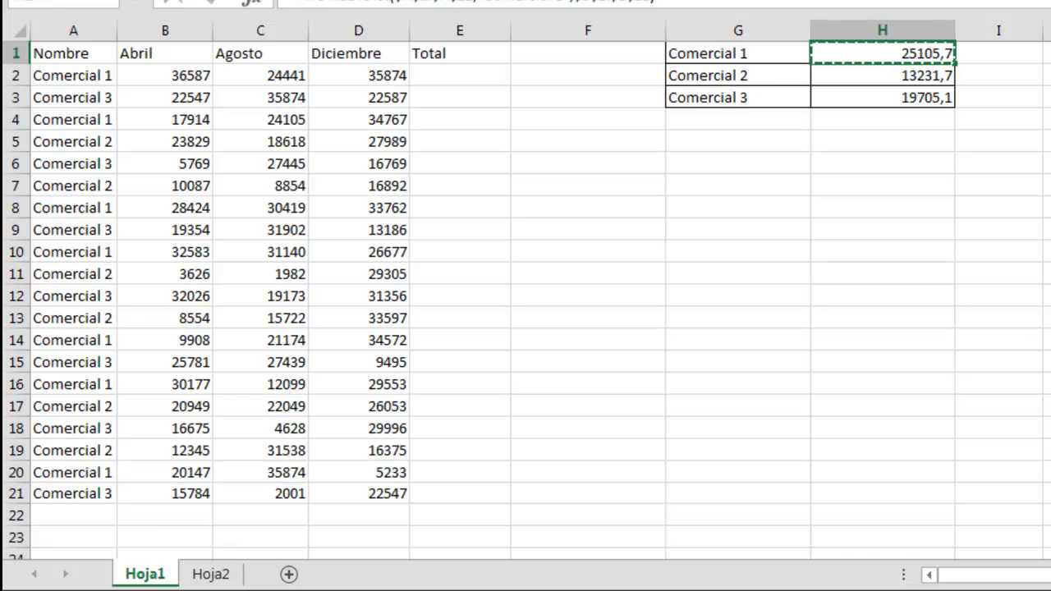
pyautogui.press('Right')
pyautogui.press('Right')
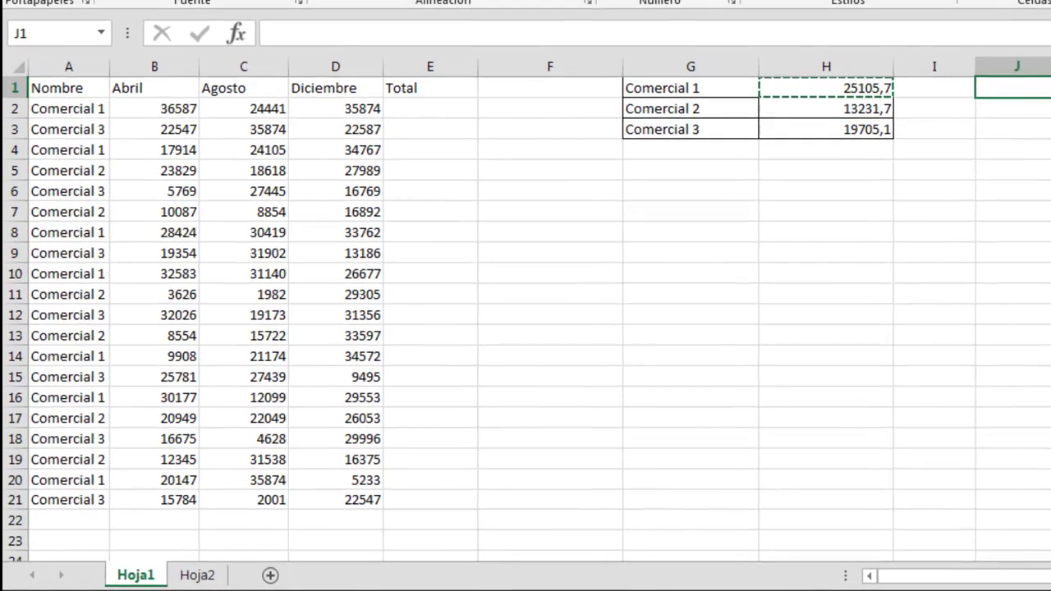
pyautogui.click(25, 1)
pyautogui.click(25, 113)
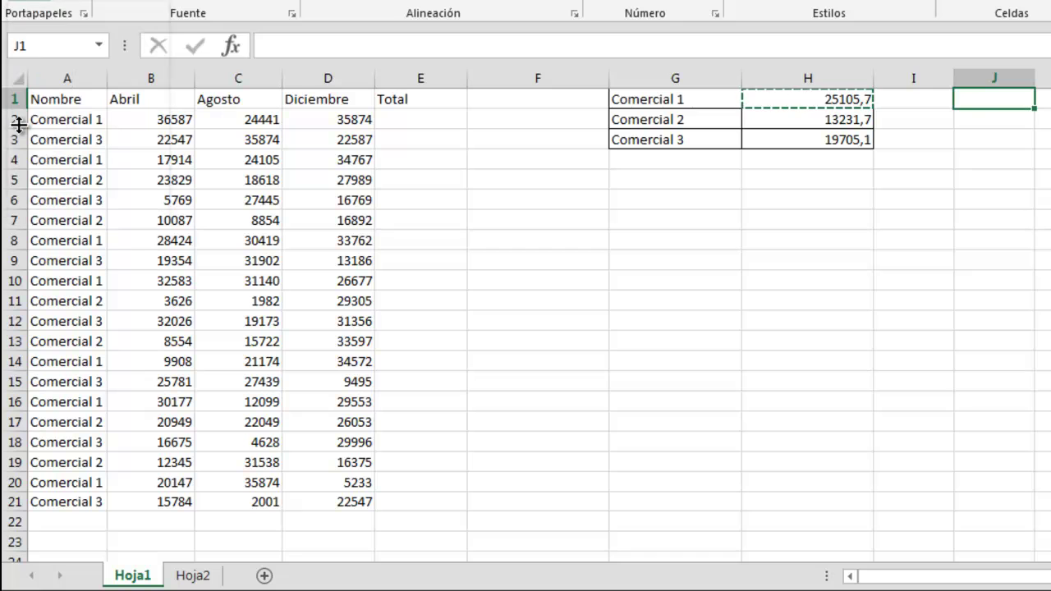
pyautogui.click(993, 127)
pyautogui.click(991, 104)
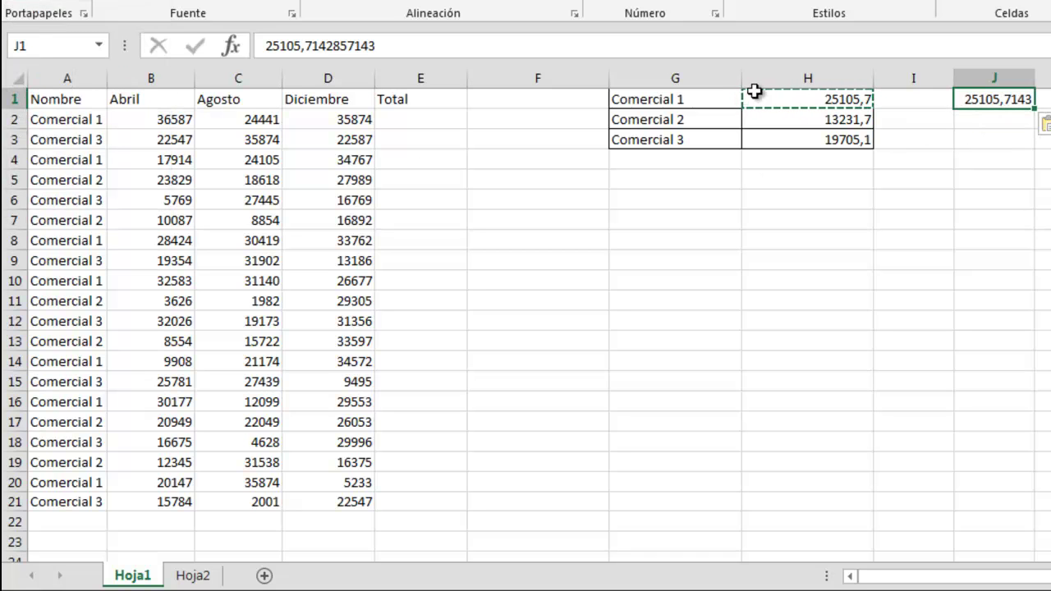
pyautogui.press('Escape')
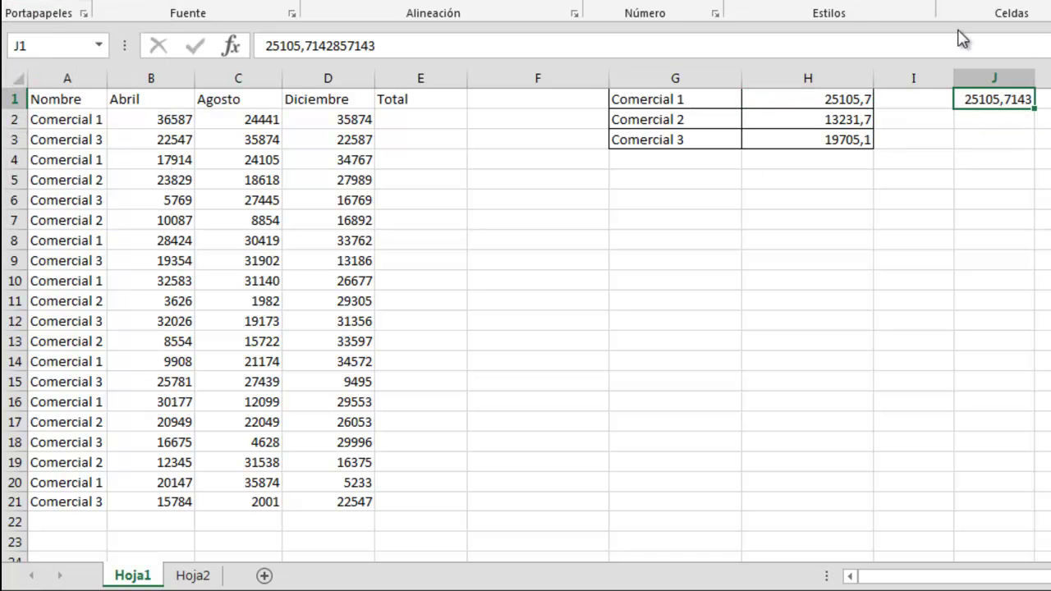
# Reduce the number format of J1 to one decimal place
pyautogui.click(702, 1)
pyautogui.click(702, 1)
pyautogui.click(703, 1)
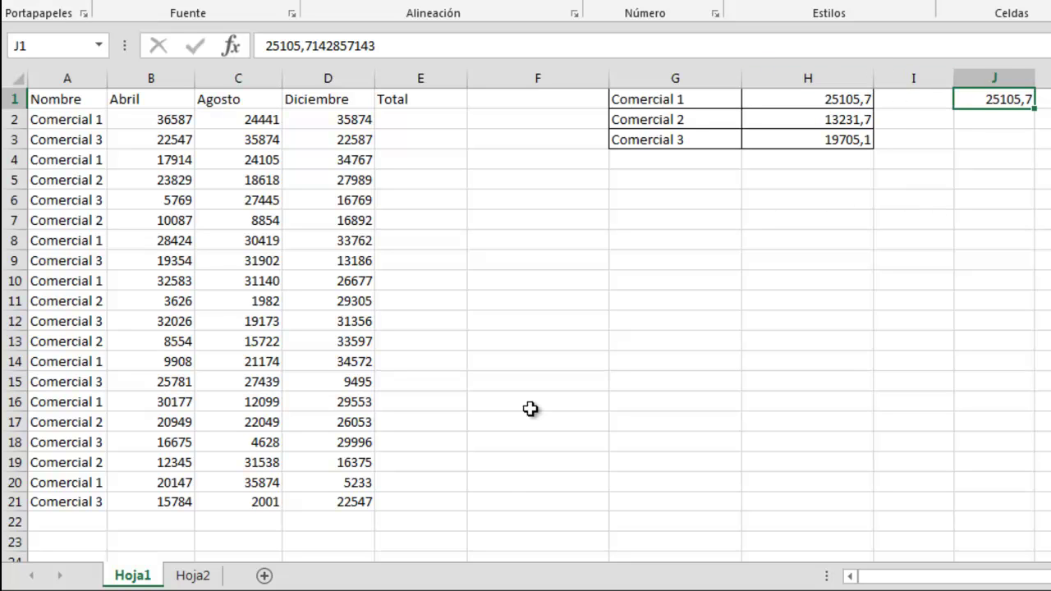
# Add a record in row 22 for Comercial 1 with Abril 35874, Agosto 25698 and Diciembre 14752
pyautogui.click(79, 521)
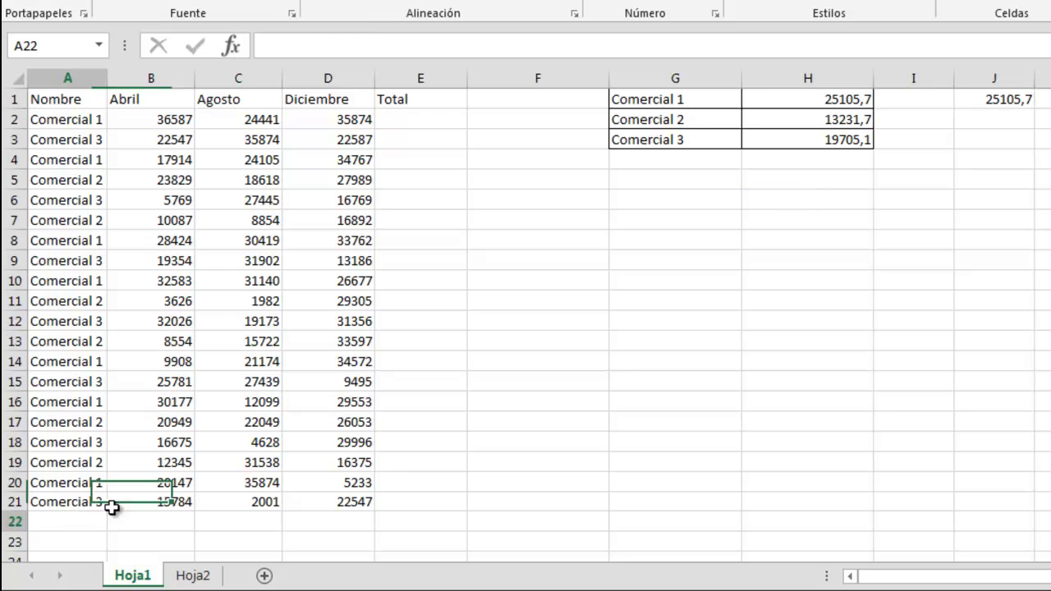
pyautogui.write('Comen')
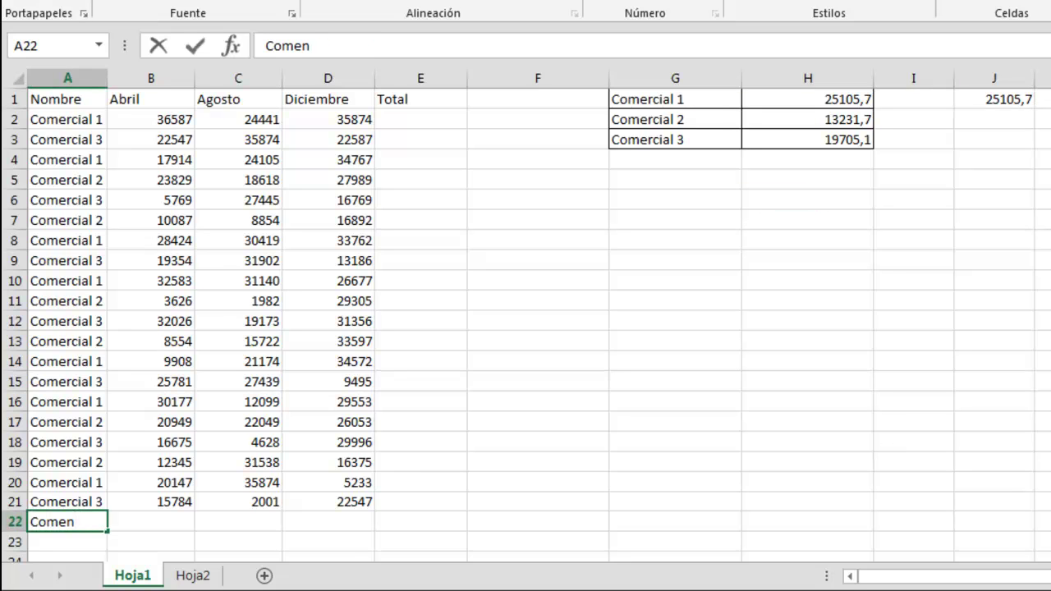
pyautogui.press('BackSpace')
pyautogui.write('rce')
pyautogui.press('BackSpace')
pyautogui.write('ial 1')
pyautogui.press('Tab')
pyautogui.write('35874')
pyautogui.press('Tab')
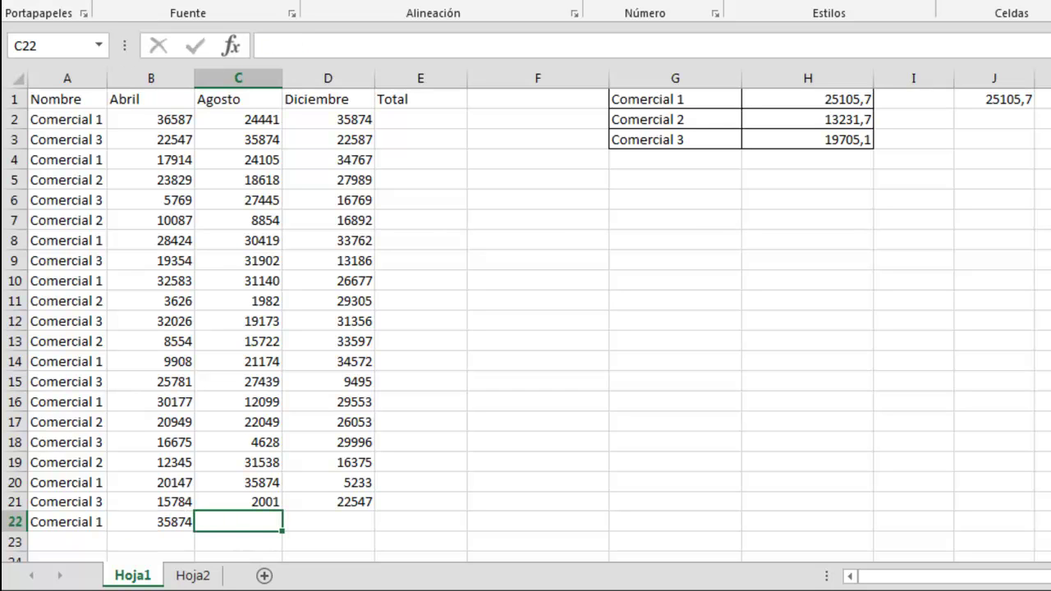
pyautogui.write('25698')
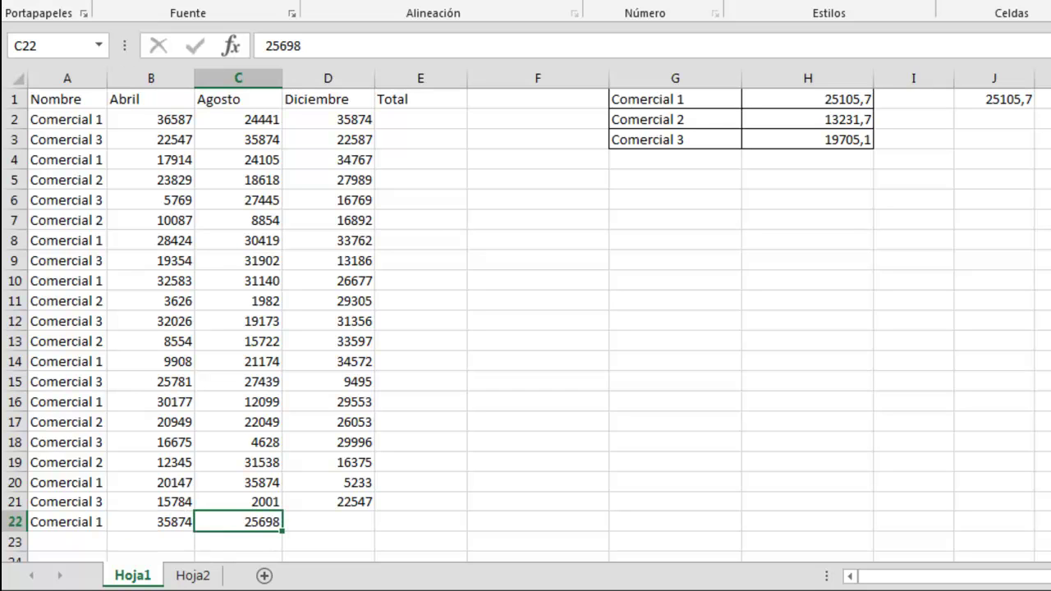
pyautogui.press('Tab')
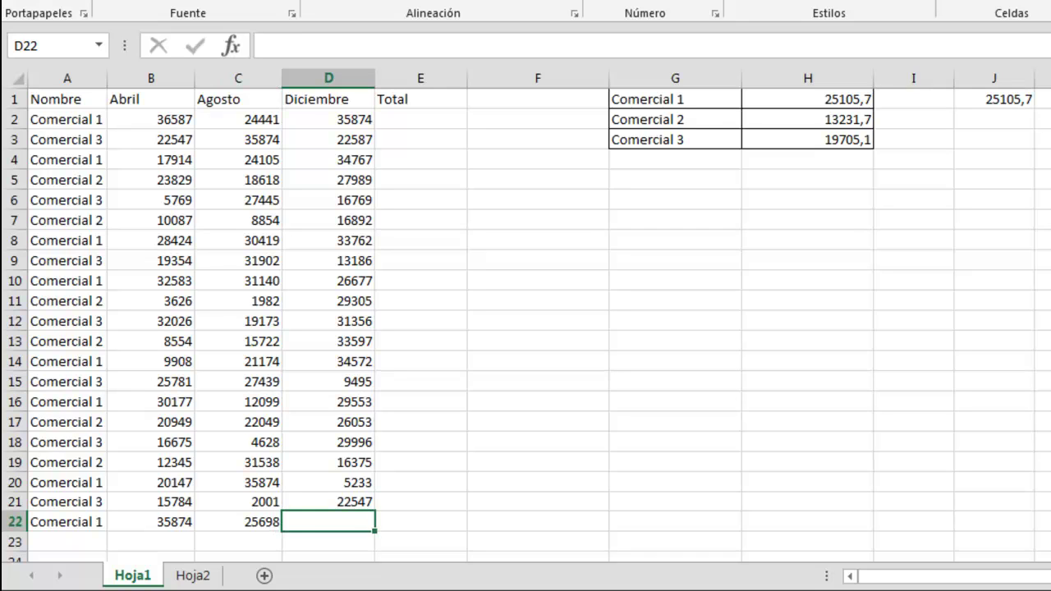
pyautogui.write('14752')
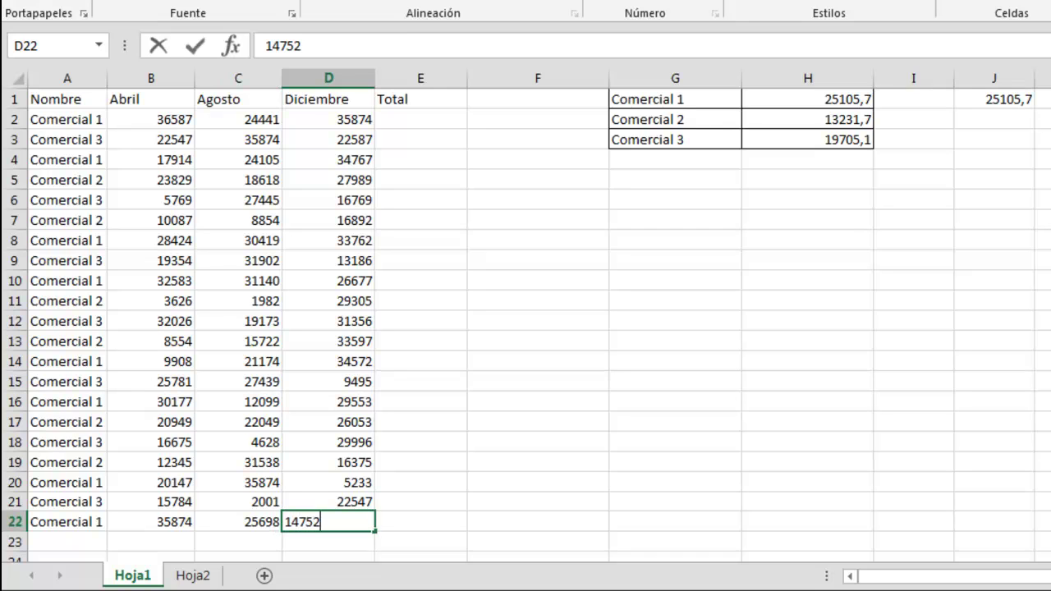
pyautogui.press('Tab')
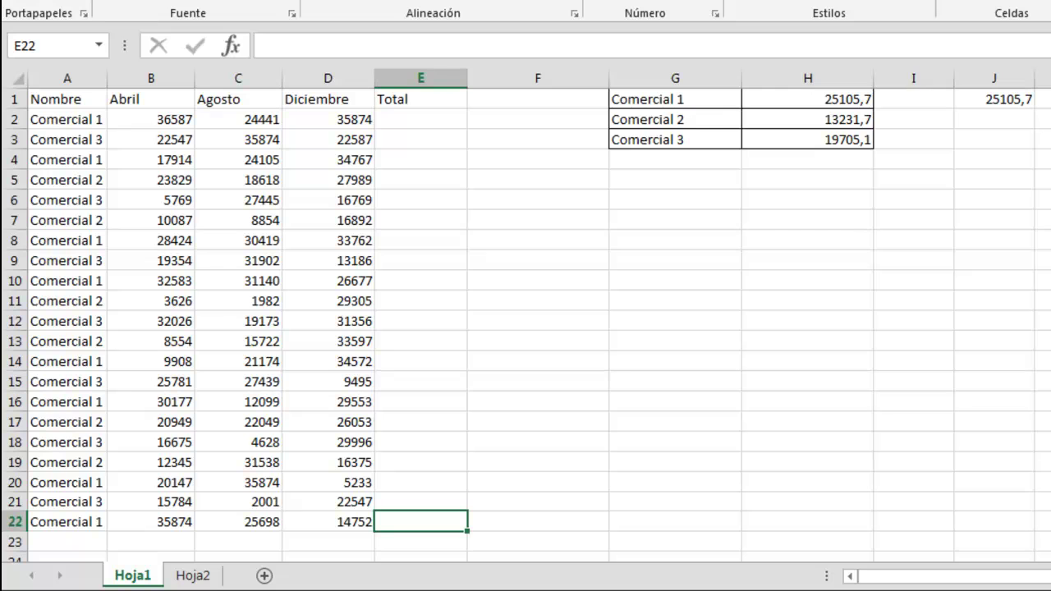
pyautogui.press('Left')
pyautogui.press('Left')
pyautogui.press('Left')
pyautogui.press('Right')
pyautogui.press('Right')
pyautogui.press('Right')
pyautogui.press('Up')
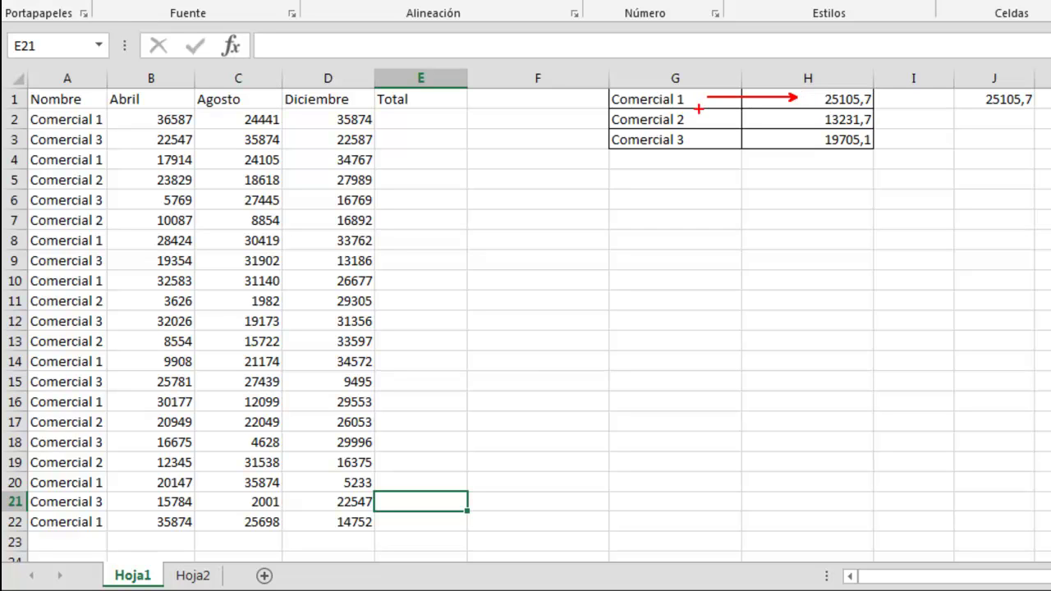
pyautogui.moveTo(817, 84)
pyautogui.mouseDown()
pyautogui.moveTo(832, 103)
pyautogui.moveTo(901, 106)
pyautogui.mouseUp()
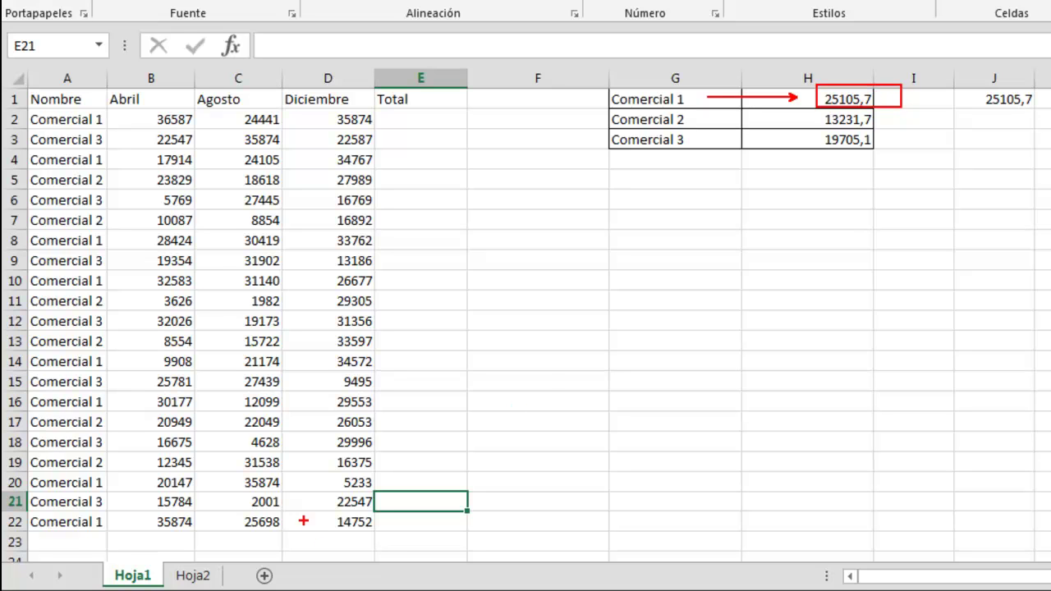
pyautogui.moveTo(145, 510)
pyautogui.mouseDown()
pyautogui.moveTo(163, 527)
pyautogui.moveTo(330, 534)
pyautogui.moveTo(504, 523)
pyautogui.mouseUp()
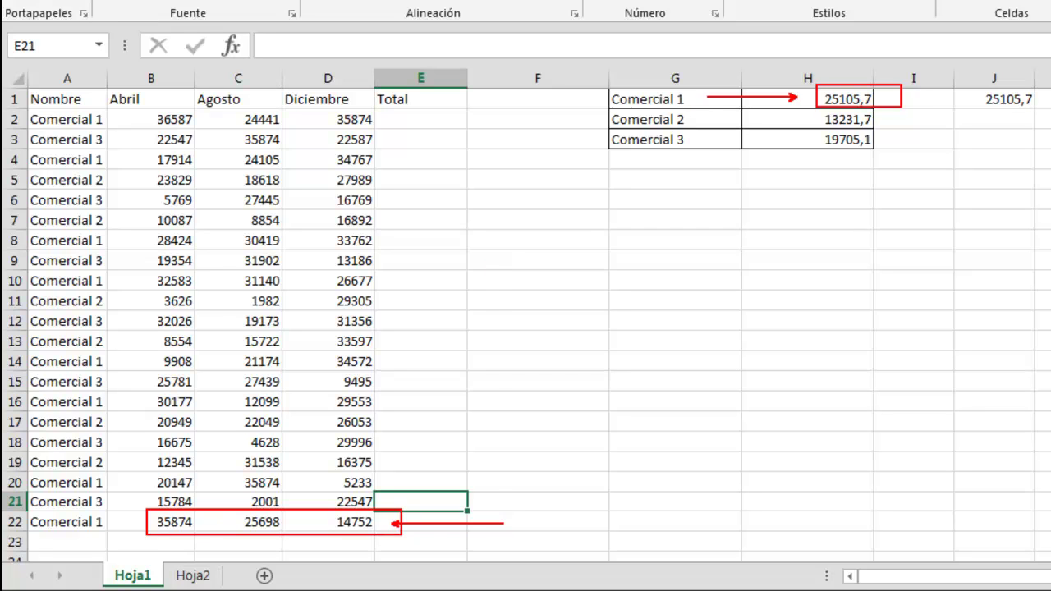
pyautogui.press('Escape')
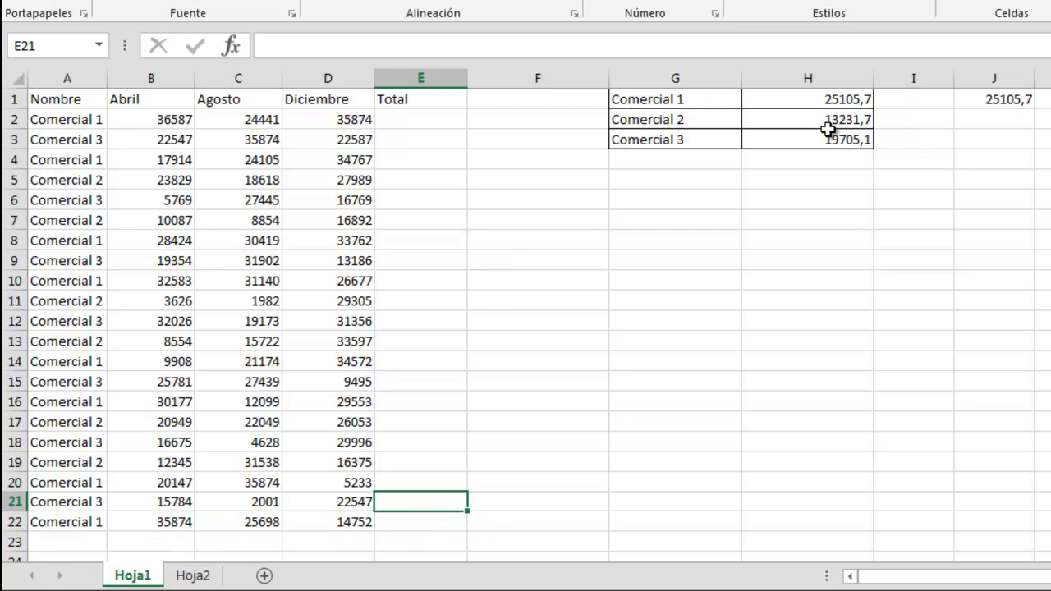
# Check the ranges of the H1 formula and clear the contents of row 22
pyautogui.click(845, 102)
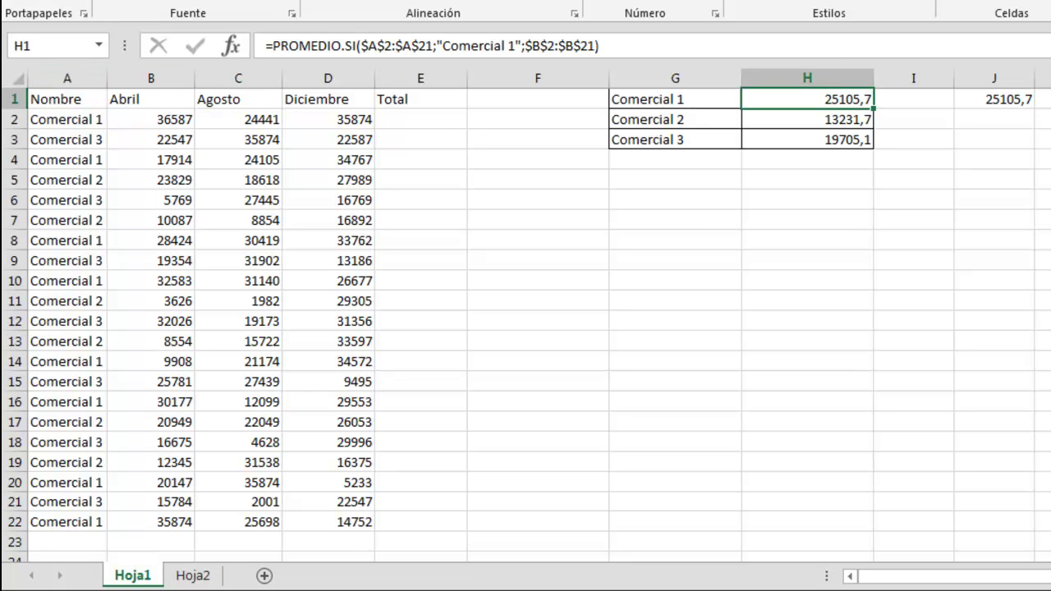
pyautogui.click(15, 523)
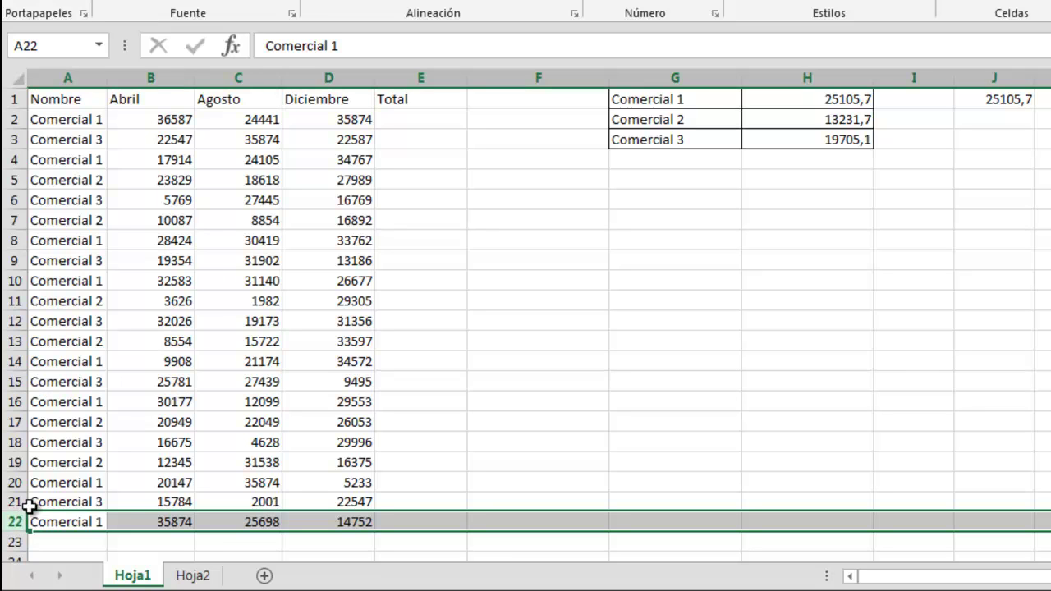
pyautogui.press('Delete')
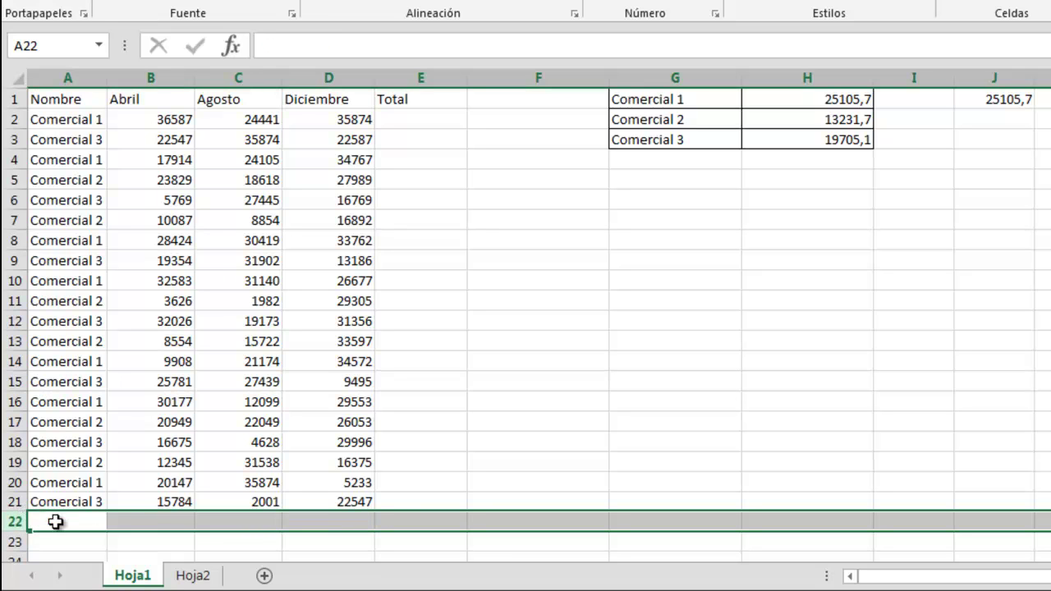
# Start replacing the H1 formula with a PROMEDIO.SI function that takes the whole column A as its criteria range
pyautogui.click(816, 101)
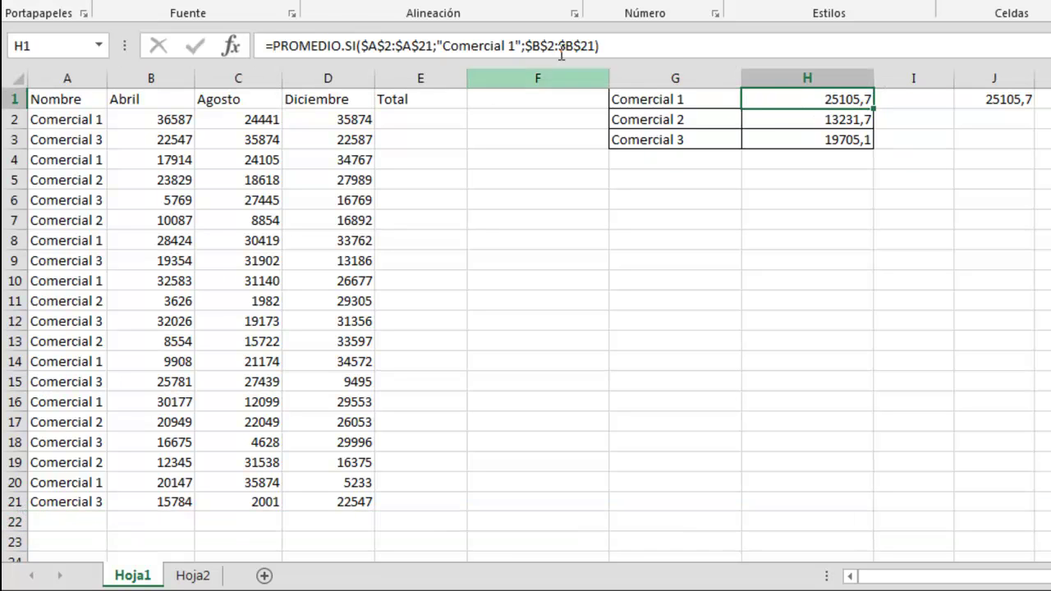
pyautogui.tripleClick(666, 53)
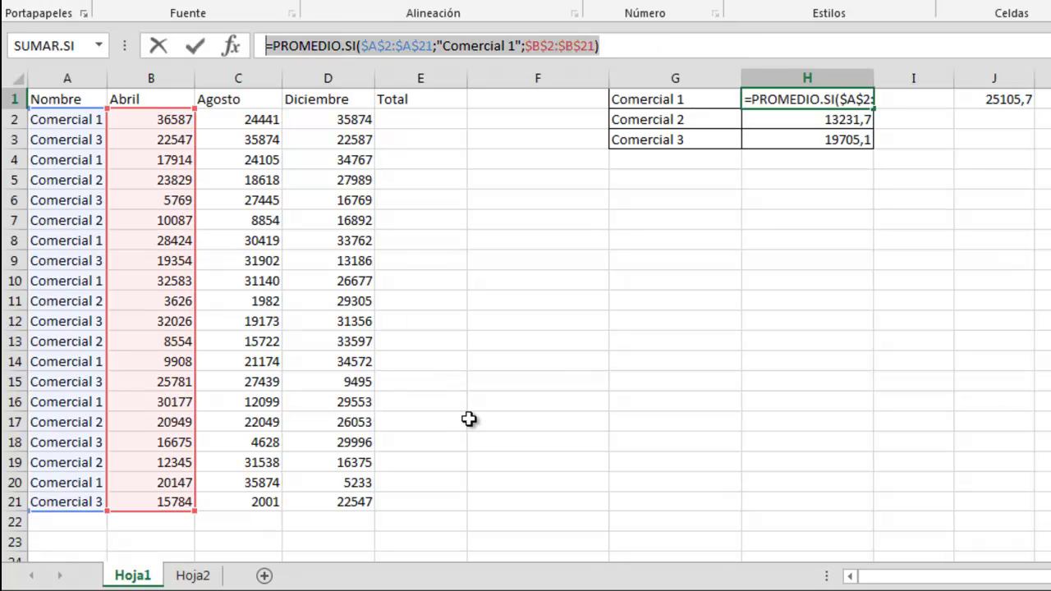
pyautogui.write('=p')
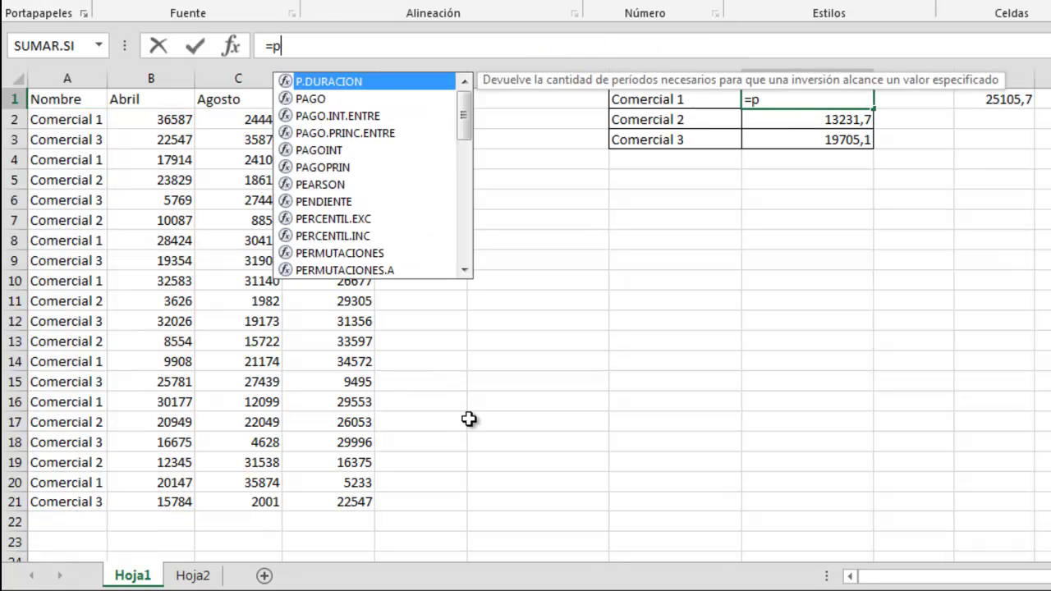
pyautogui.write('romedio')
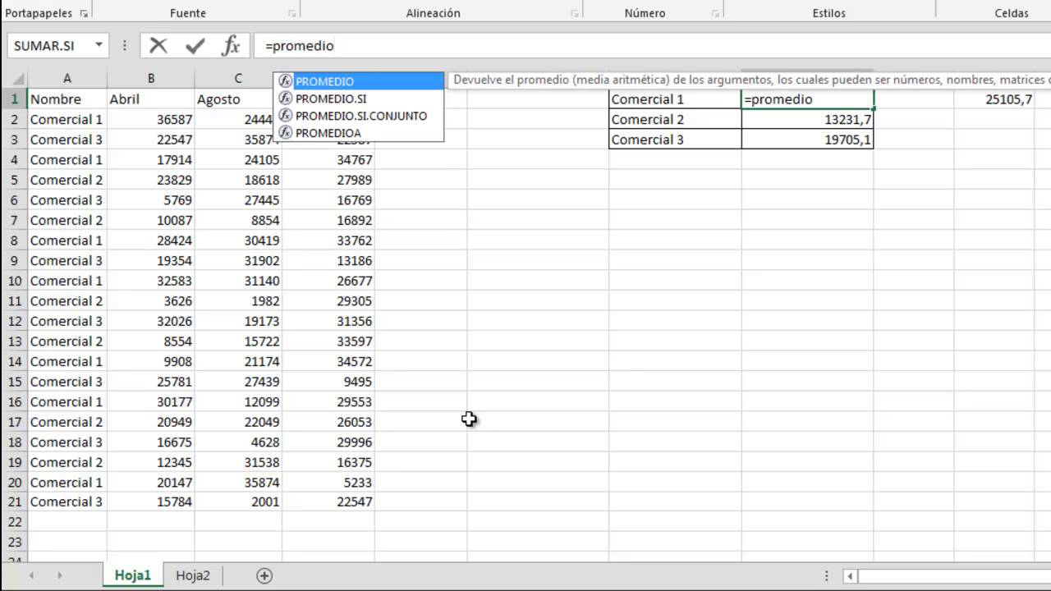
pyautogui.write('.si(')
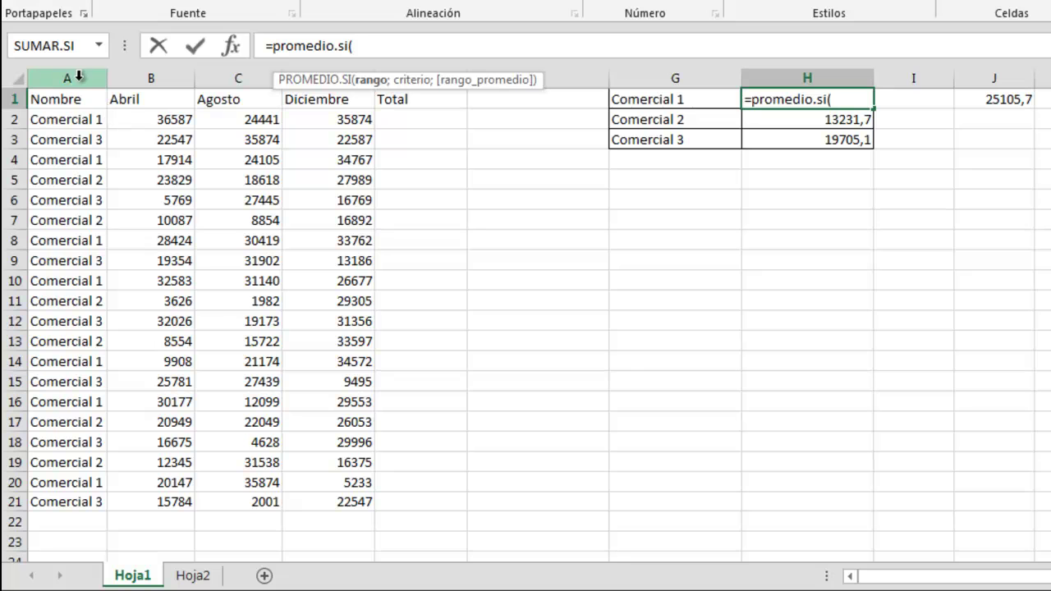
pyautogui.moveTo(74, 123); pyautogui.dragTo(63, 504)
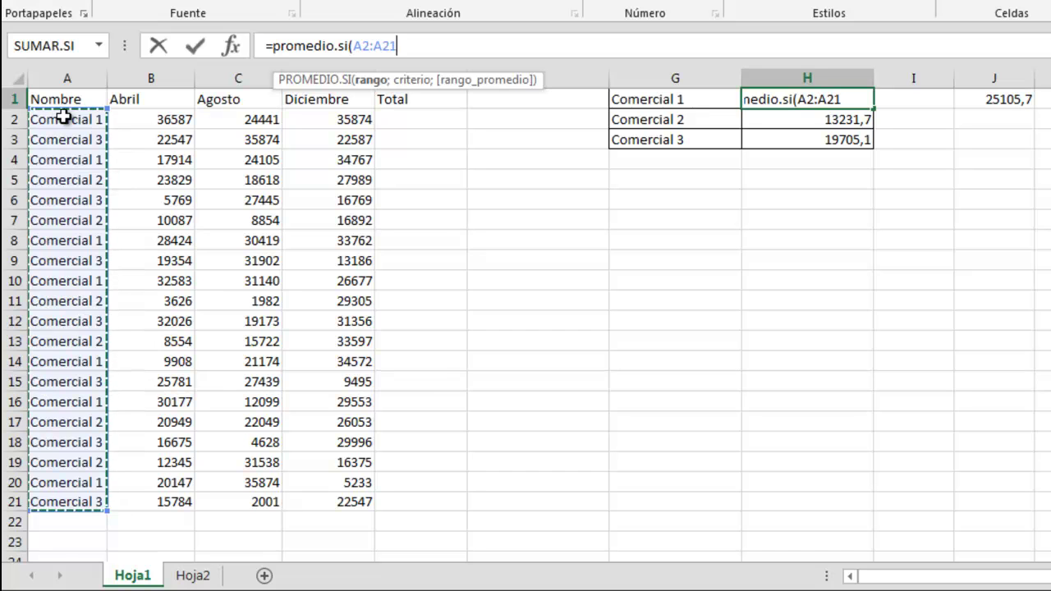
pyautogui.click(64, 76)
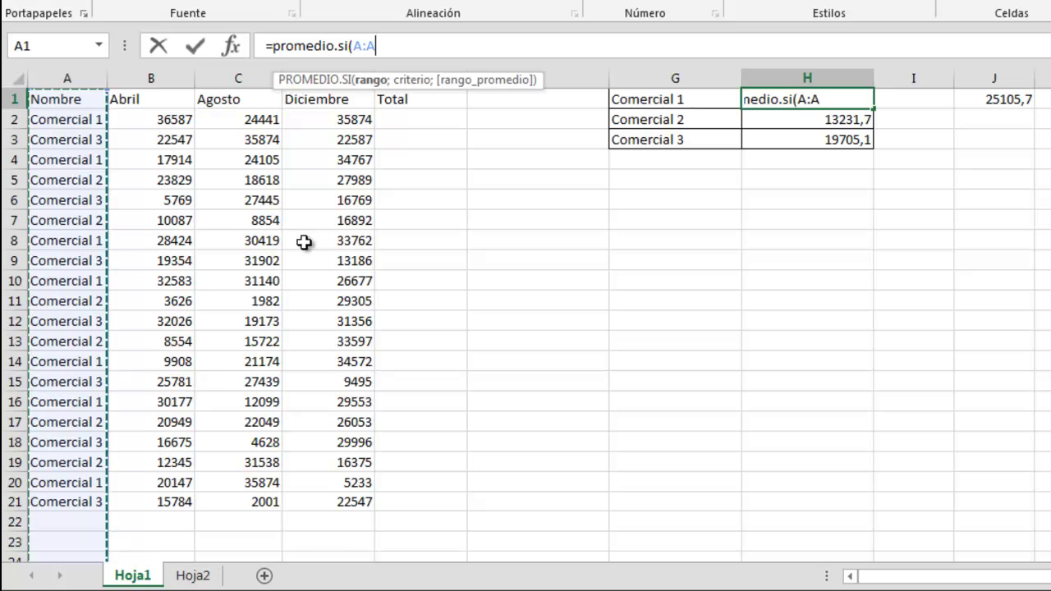
# Complete the H1 formula with the criterion "Comercial 1" and the whole column B as the average range
pyautogui.write(';')
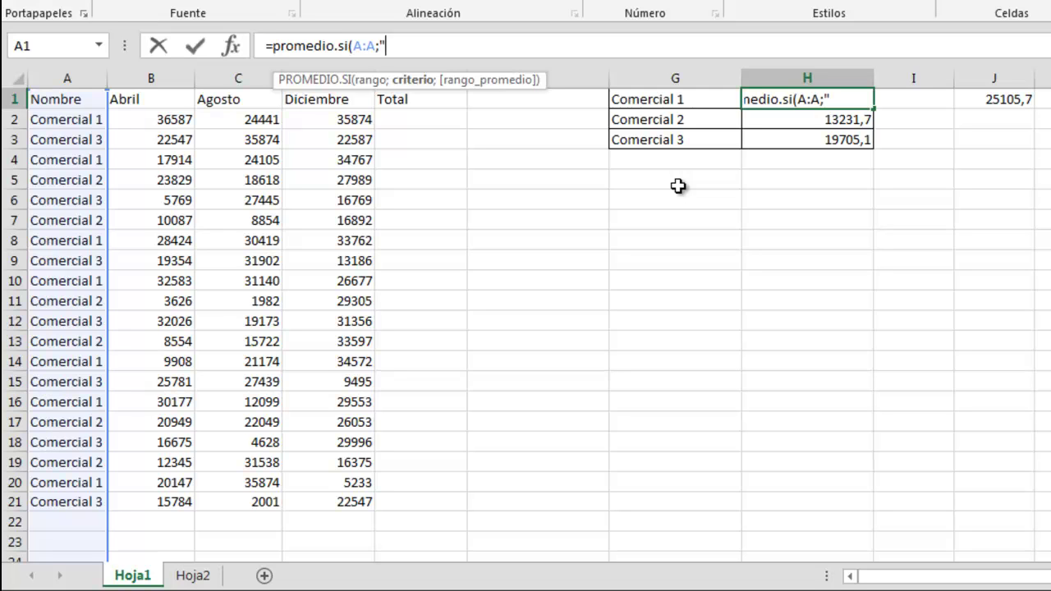
pyautogui.write('"Comercial 1')
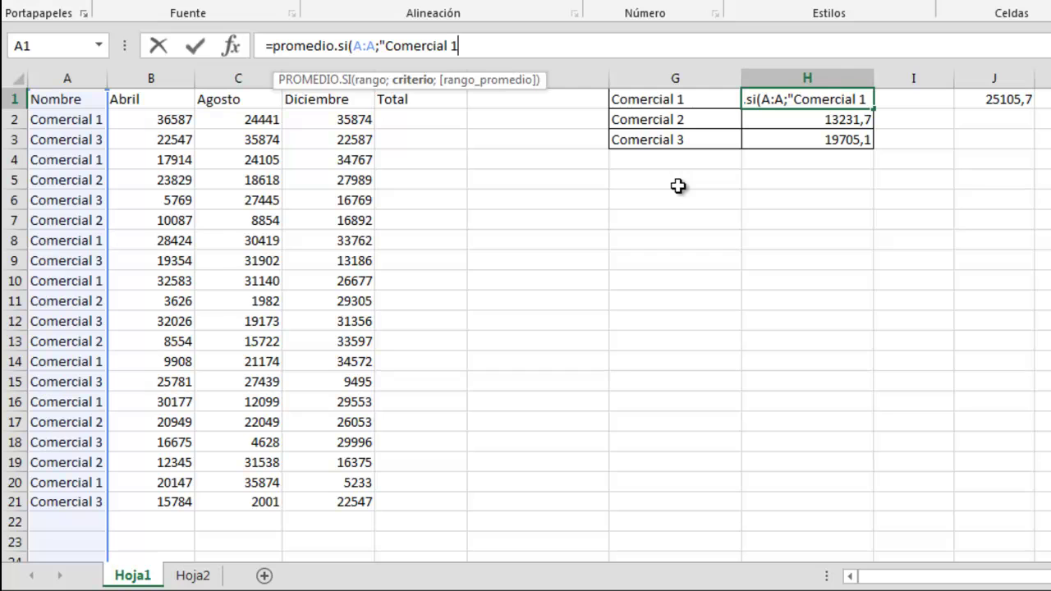
pyautogui.write('";B:B')
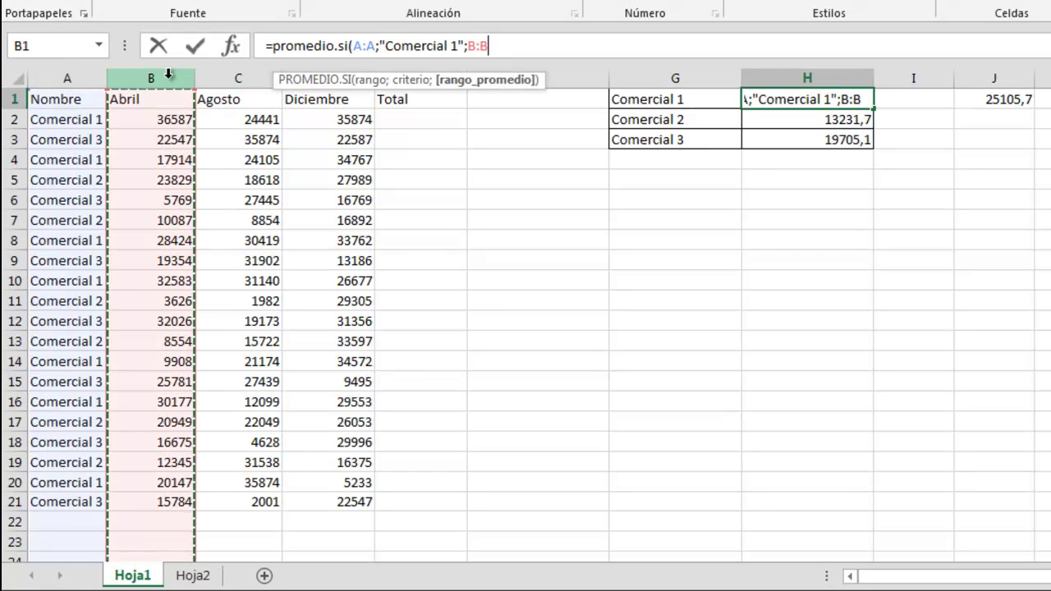
pyautogui.click(169, 74)
pyautogui.write(')')
pyautogui.press('Return')
pyautogui.press('Down')
pyautogui.press('Down')
pyautogui.press('Down')
pyautogui.press('Down')
pyautogui.press('Down')
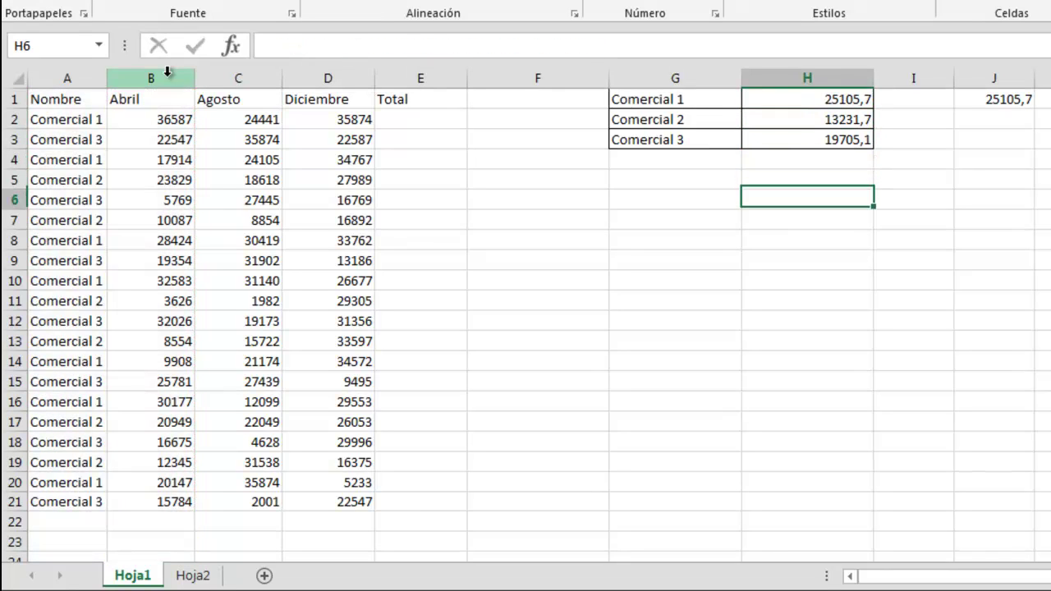
# Add a record in row 22 for Comercial 1 with an Abril value of 25874
pyautogui.click(82, 520)
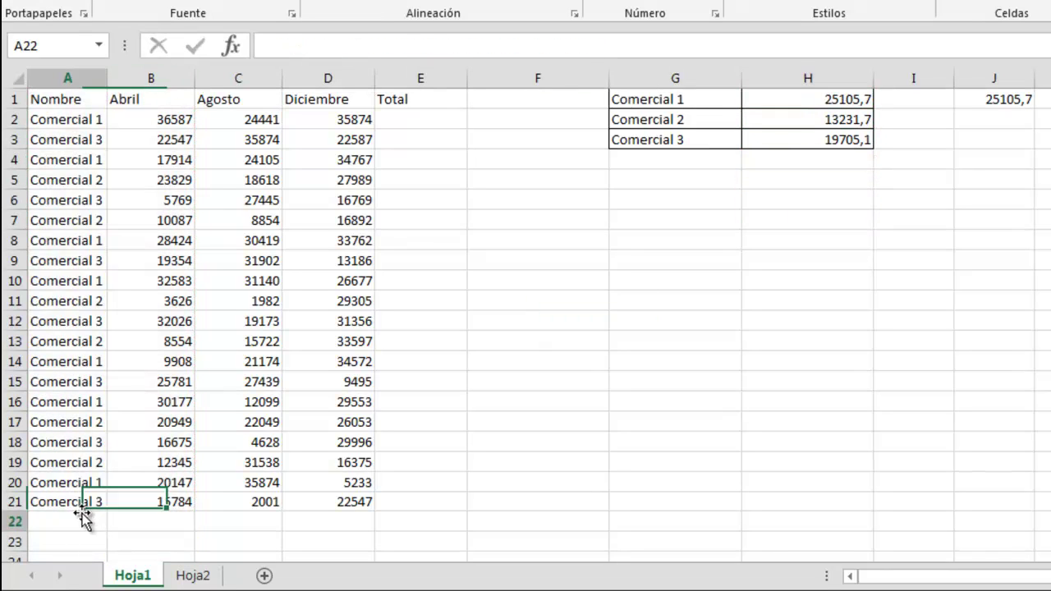
pyautogui.write('Comercial 1')
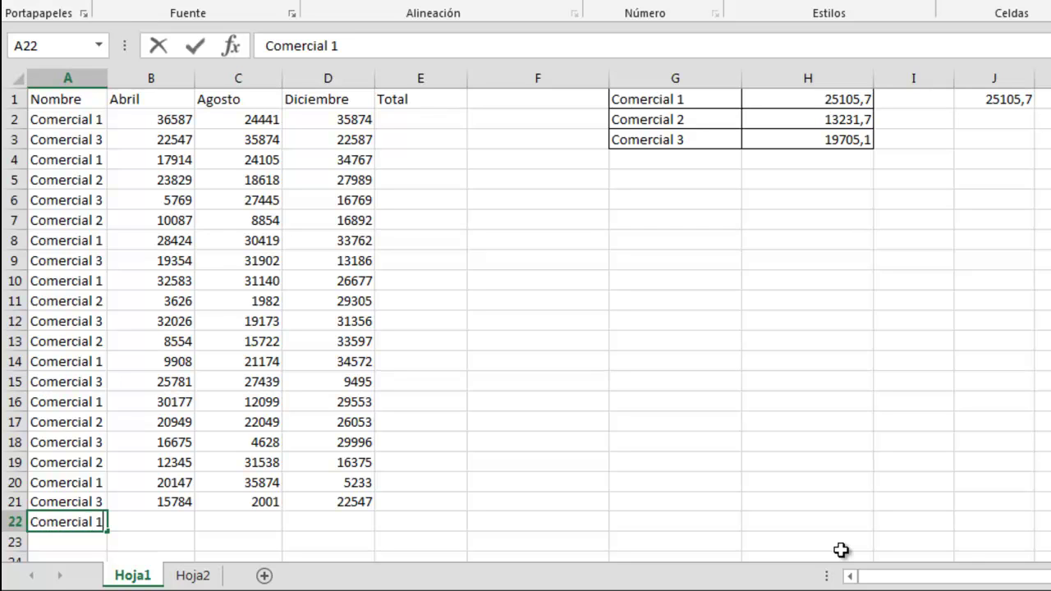
pyautogui.press('Tab')
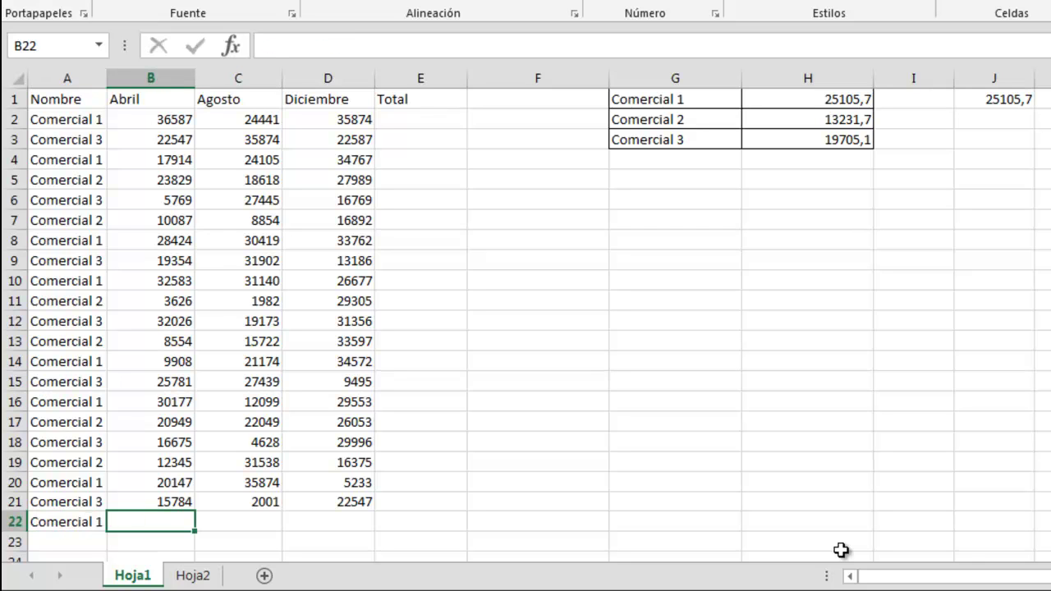
pyautogui.write('25874')
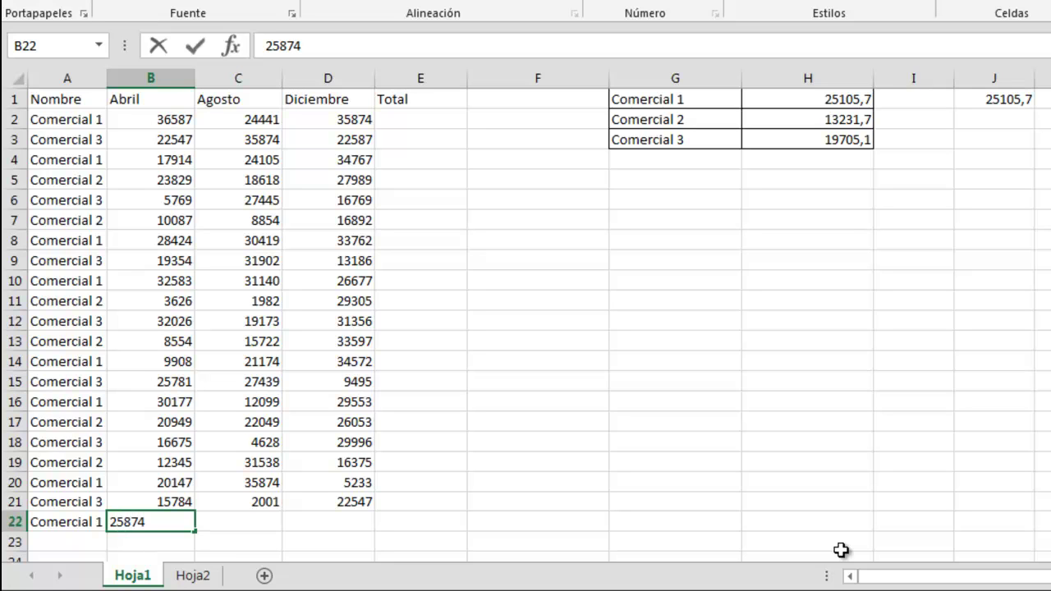
pyautogui.press('Return')
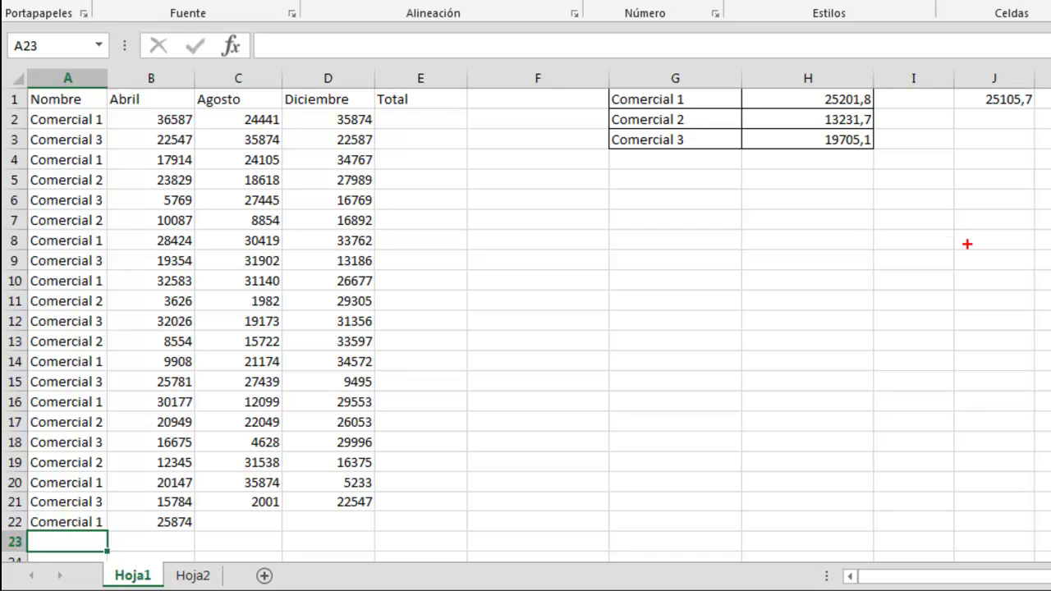
pyautogui.moveTo(813, 99)
pyautogui.mouseDown()
pyautogui.moveTo(659, 87)
pyautogui.moveTo(683, 100)
pyautogui.mouseUp()
pyautogui.moveTo(813, 84); pyautogui.dragTo(893, 115)
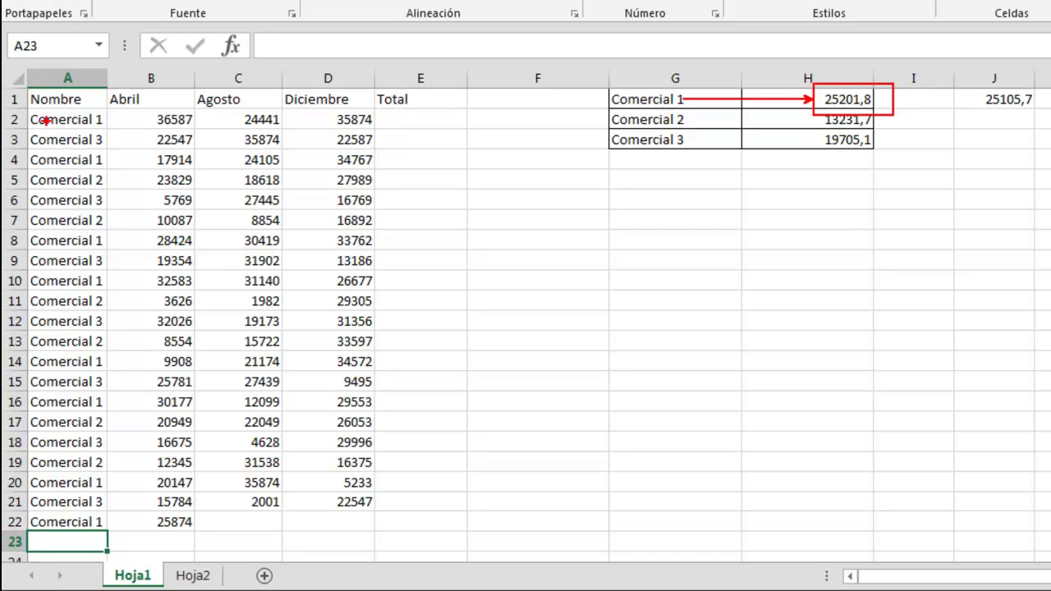
pyautogui.moveTo(73, 79); pyautogui.dragTo(58, 11)
pyautogui.moveTo(176, 77); pyautogui.dragTo(175, 24)
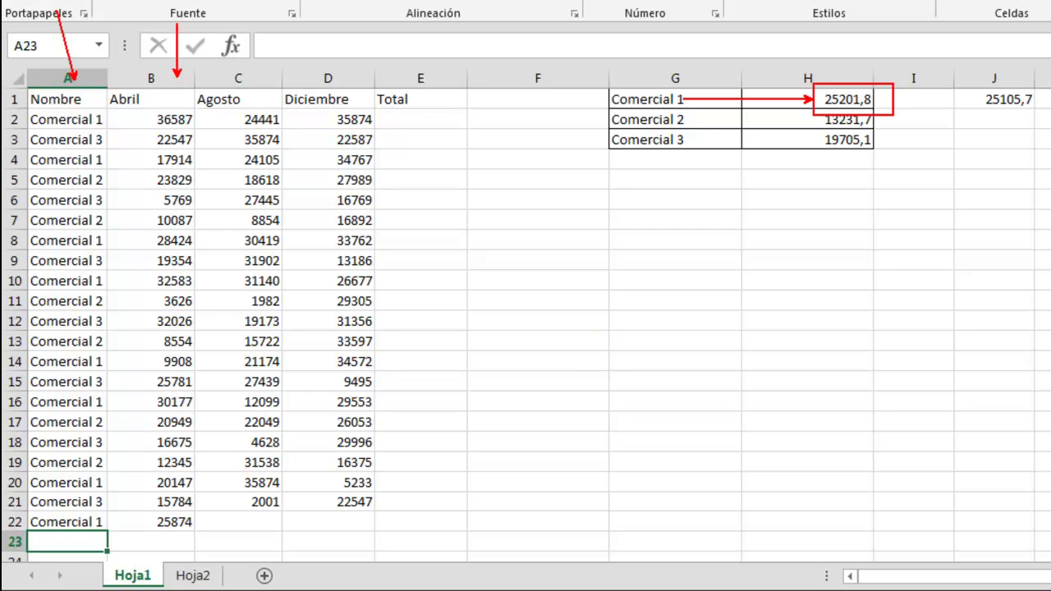
pyautogui.press('Escape')
# Clear the contents of cells H1:H5 and of the whole row 22
pyautogui.moveTo(821, 96); pyautogui.dragTo(862, 176)
pyautogui.press('Delete')
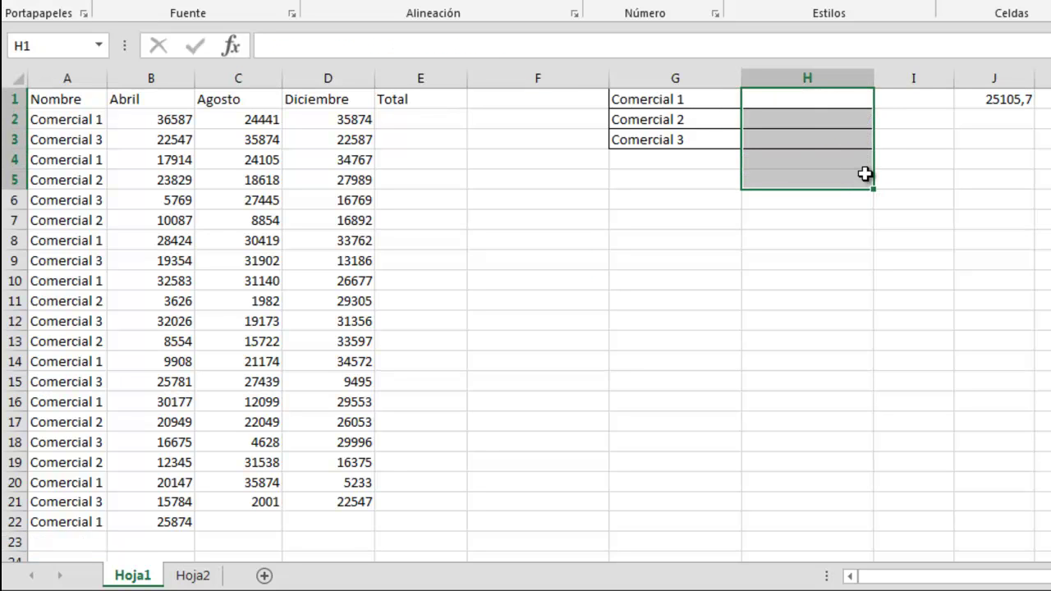
pyautogui.click(13, 521)
pyautogui.press('Delete')
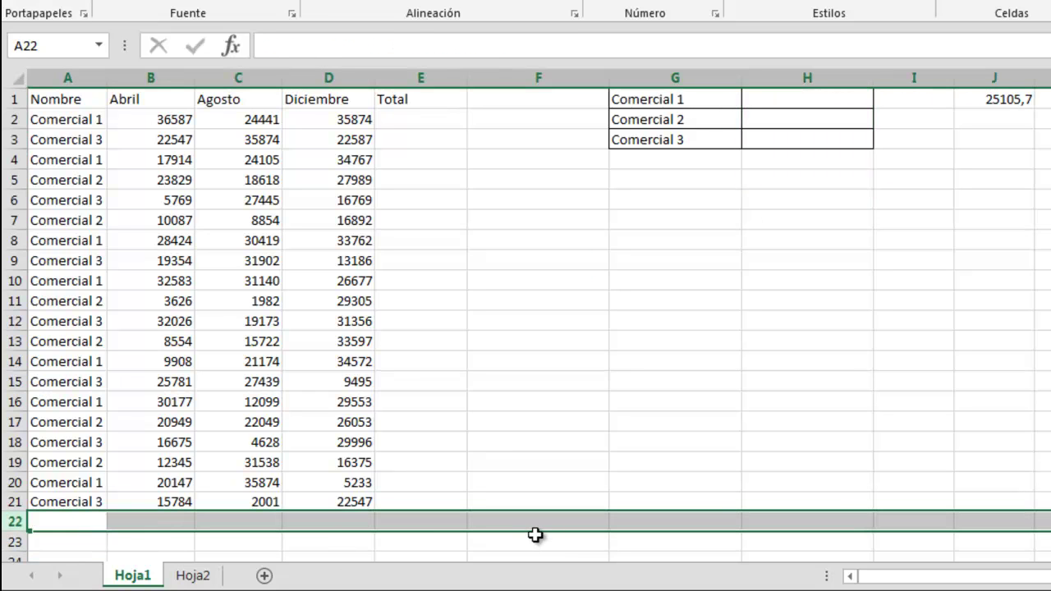
pyautogui.click(595, 322)
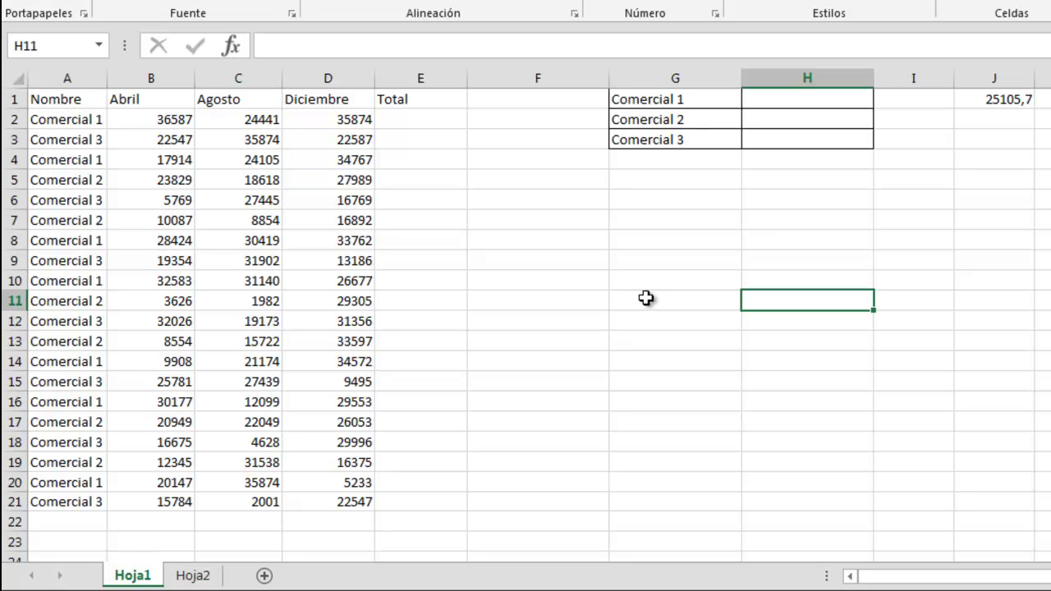
# Start creating a table from the sales data in A1:E21 and move the table creation dialog closer to the data
pyautogui.click(258, 280)
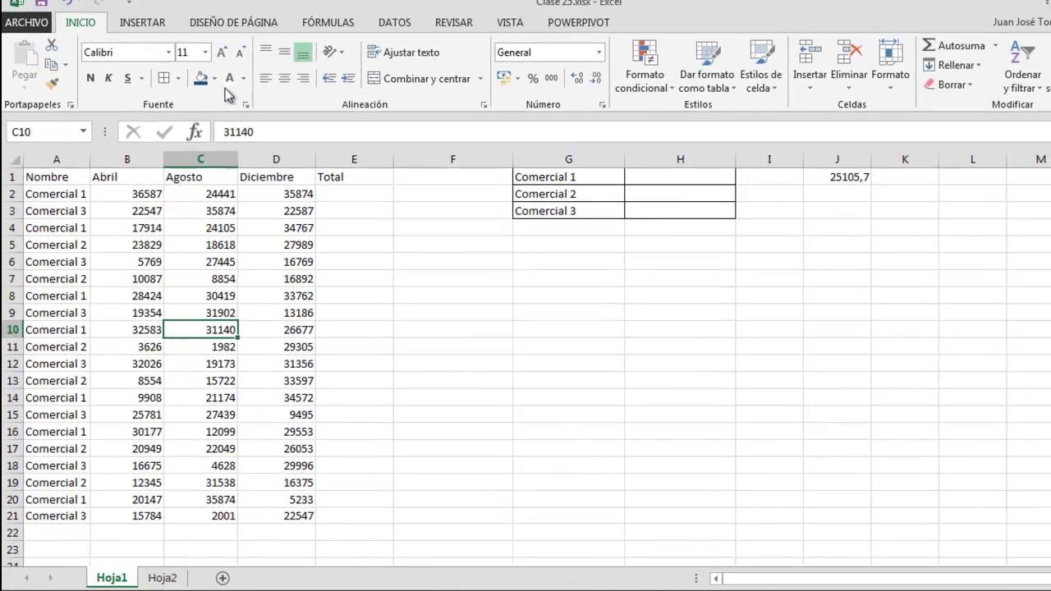
pyautogui.click(150, 25)
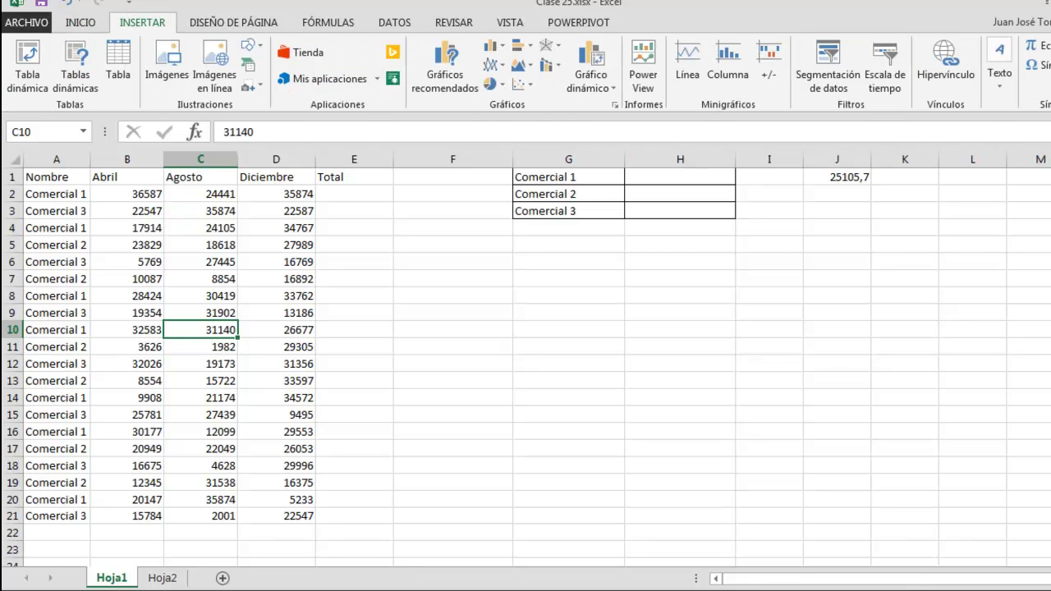
pyautogui.moveTo(3, 26); pyautogui.dragTo(108, 126)
pyautogui.moveTo(3, 35)
pyautogui.mouseDown()
pyautogui.moveTo(110, 116)
pyautogui.moveTo(134, 116)
pyautogui.moveTo(191, 196)
pyautogui.mouseUp()
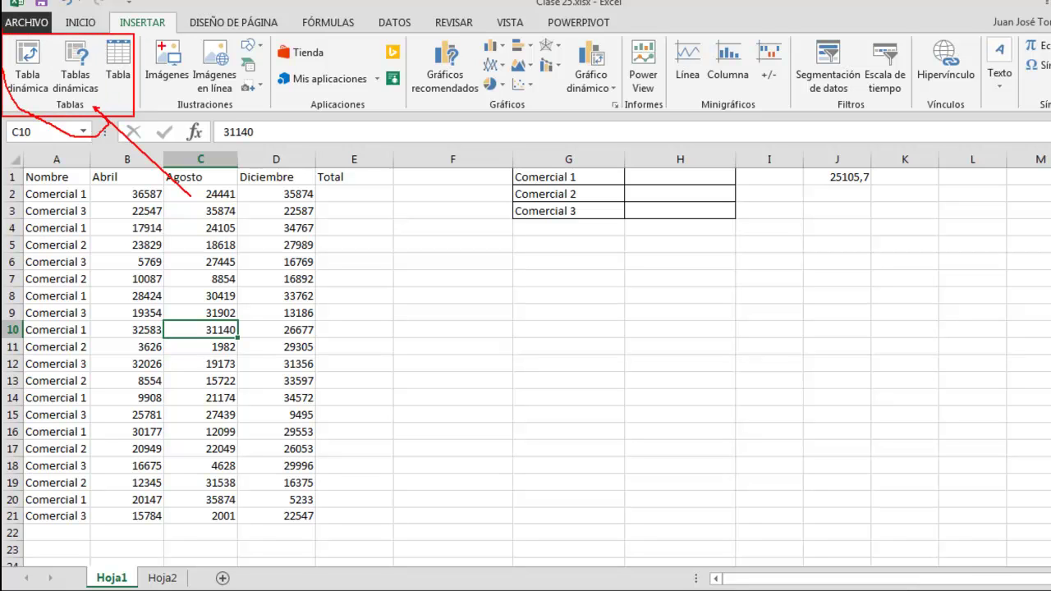
pyautogui.moveTo(101, 33)
pyautogui.mouseDown()
pyautogui.moveTo(119, 97)
pyautogui.moveTo(136, 102)
pyautogui.mouseUp()
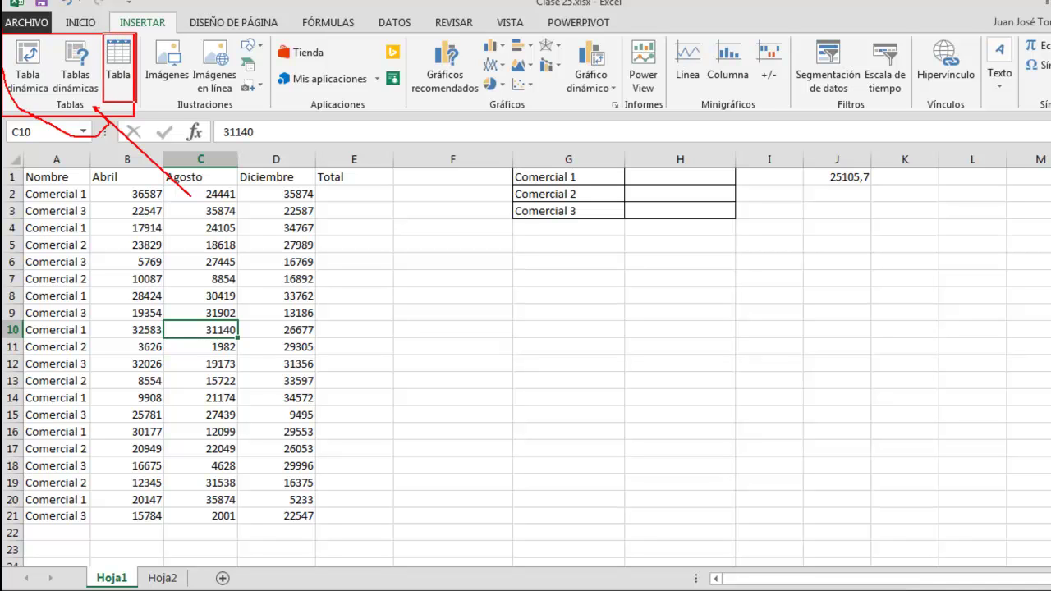
pyautogui.press('Escape')
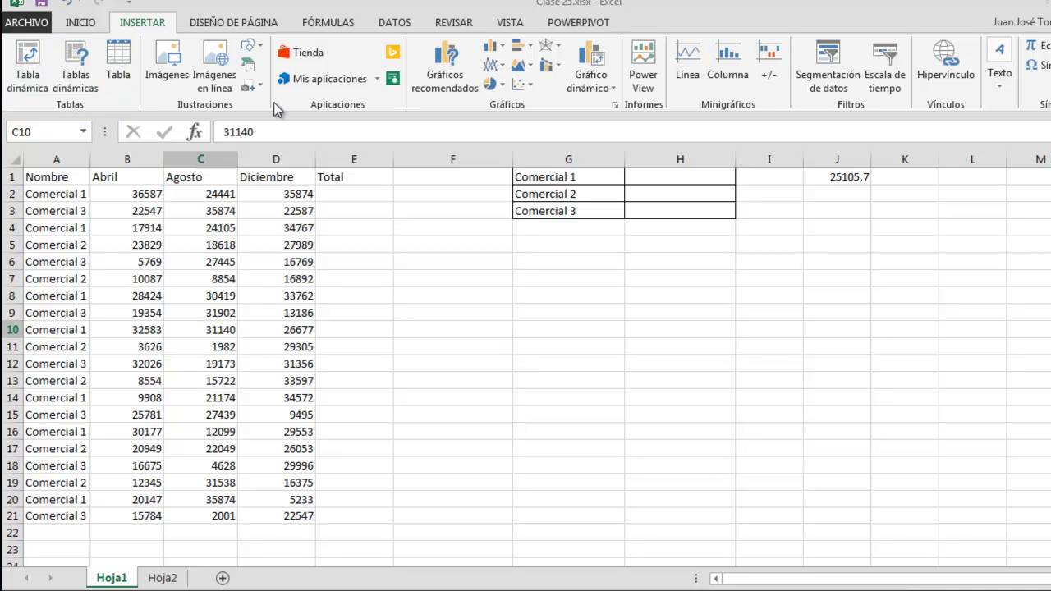
pyautogui.click(122, 56)
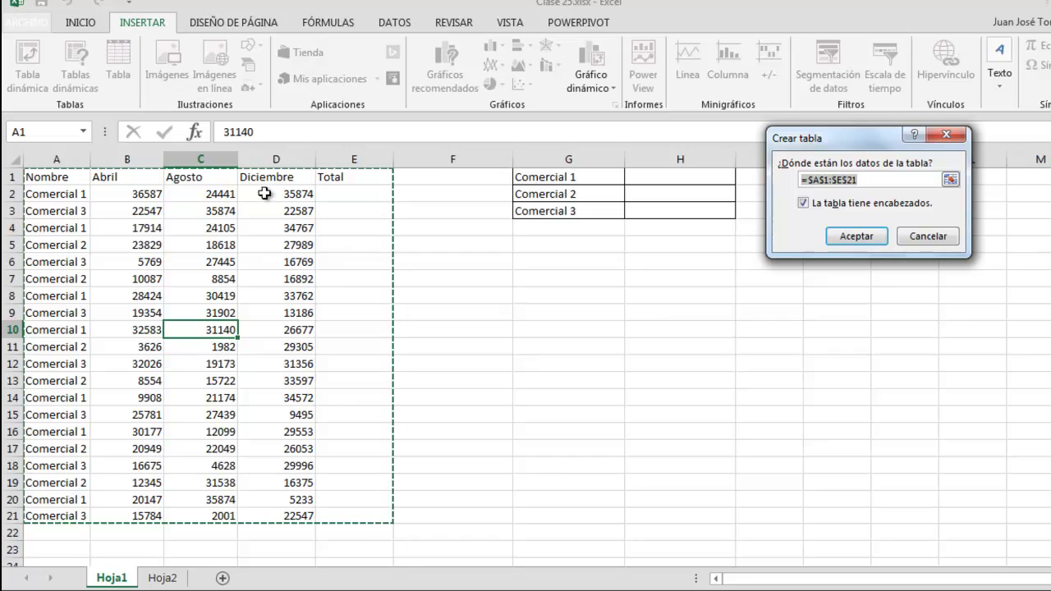
pyautogui.moveTo(843, 140); pyautogui.dragTo(507, 288)
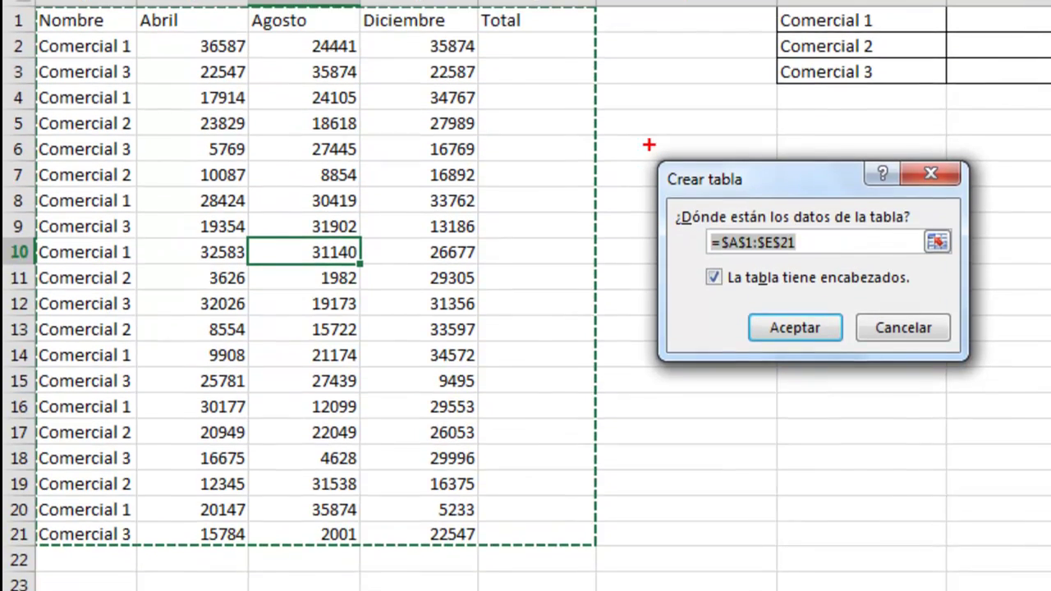
pyautogui.moveTo(649, 84); pyautogui.dragTo(968, 279)
pyautogui.moveTo(968, 364)
pyautogui.mouseDown()
pyautogui.moveTo(1050, 533)
pyautogui.moveTo(1023, 413)
pyautogui.moveTo(999, 415)
pyautogui.mouseUp()
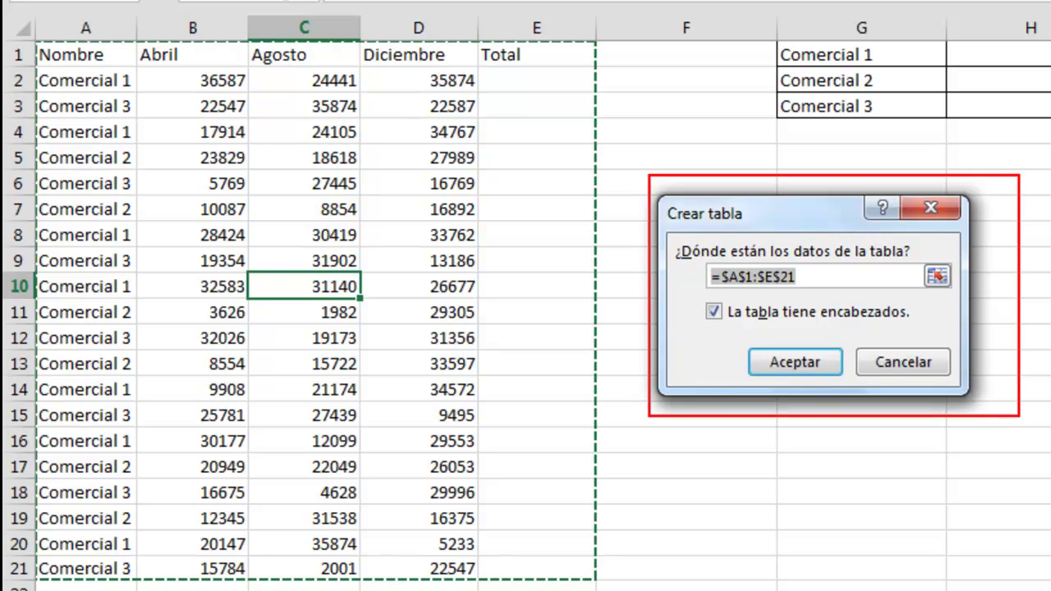
pyautogui.moveTo(29, 29)
pyautogui.mouseDown()
pyautogui.moveTo(193, 237)
pyautogui.moveTo(563, 580)
pyautogui.moveTo(602, 583)
pyautogui.mouseUp()
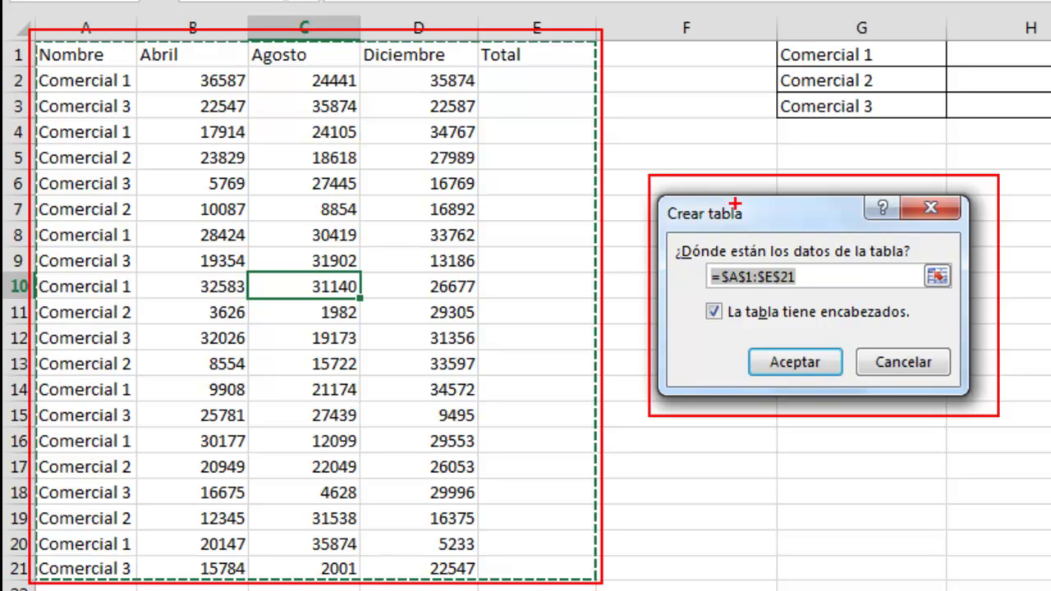
pyautogui.moveTo(667, 237)
pyautogui.mouseDown()
pyautogui.moveTo(692, 273)
pyautogui.moveTo(869, 301)
pyautogui.moveTo(973, 299)
pyautogui.mouseUp()
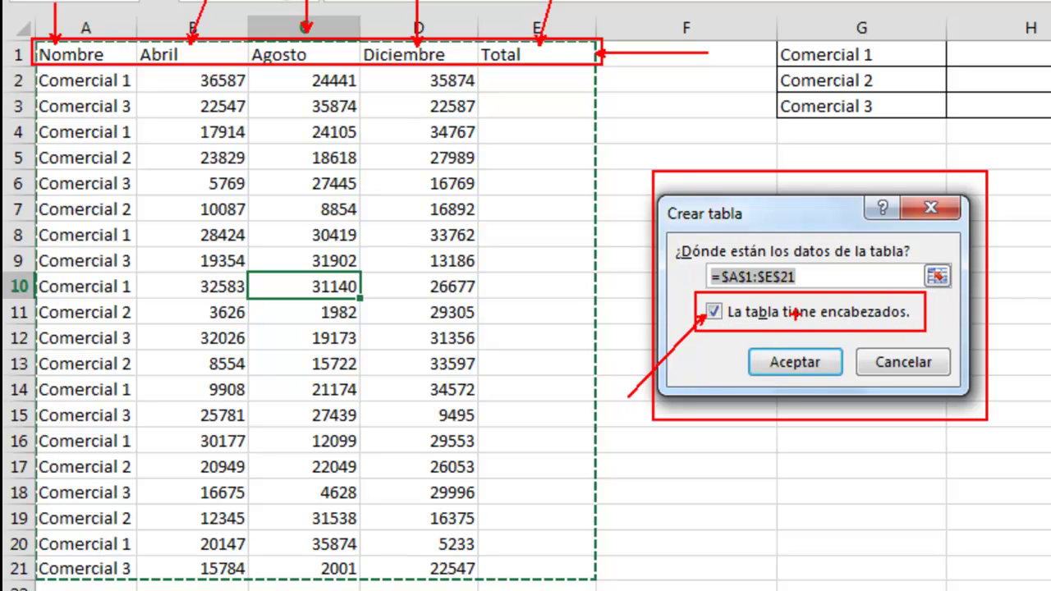
pyautogui.moveTo(714, 321); pyautogui.dragTo(715, 406)
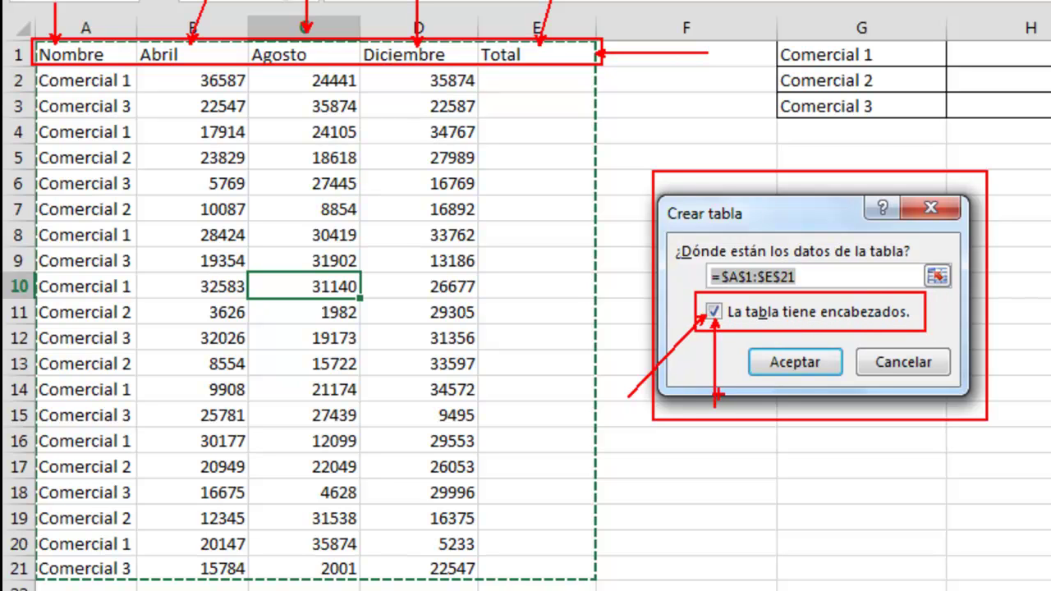
pyautogui.press('Escape')
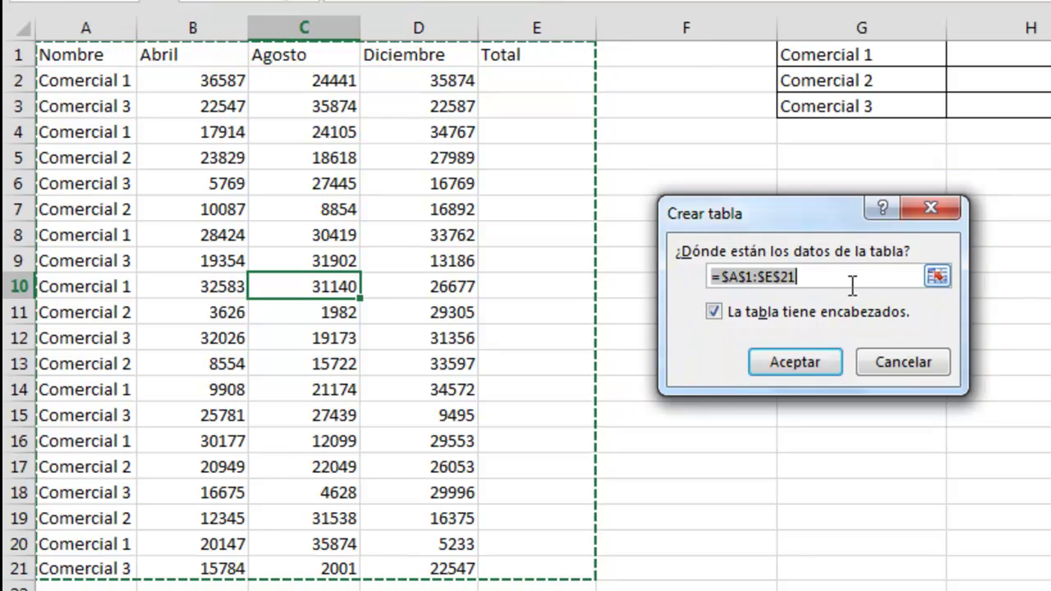
# Turn off the option that the table has headers and create the table from A1:E21
pyautogui.click(713, 312)
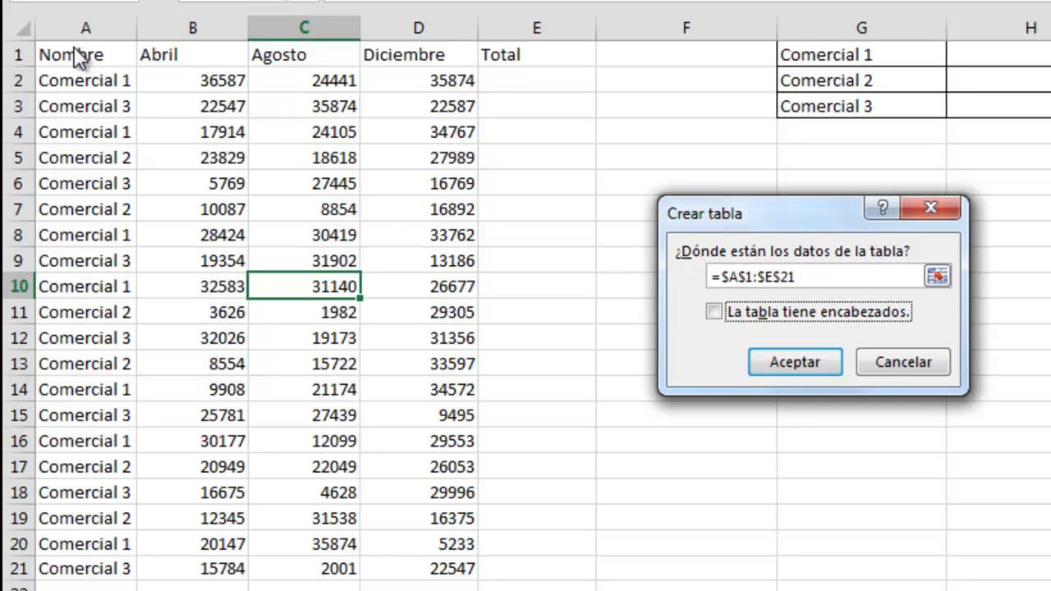
pyautogui.click(795, 362)
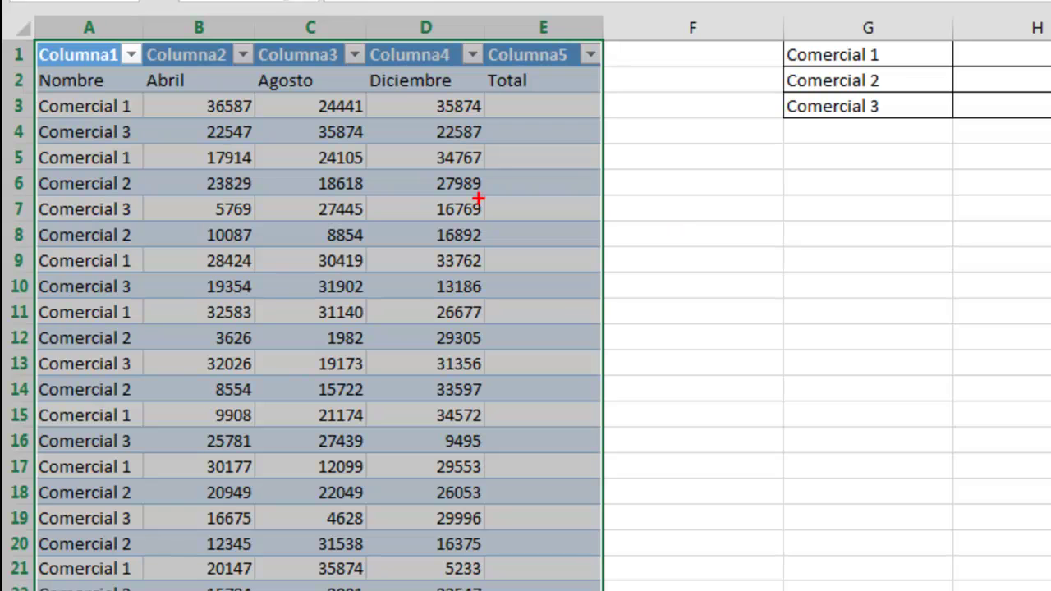
pyautogui.moveTo(24, 32)
pyautogui.mouseDown()
pyautogui.moveTo(335, 71)
pyautogui.moveTo(616, 72)
pyautogui.mouseUp()
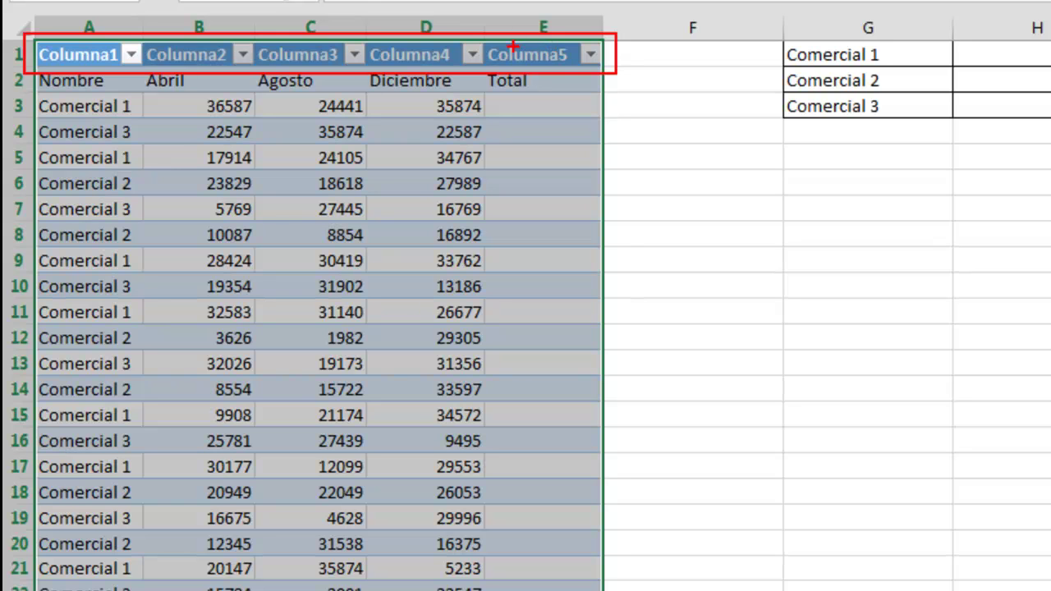
pyautogui.moveTo(29, 68)
pyautogui.mouseDown()
pyautogui.moveTo(606, 96)
pyautogui.moveTo(571, 84)
pyautogui.mouseUp()
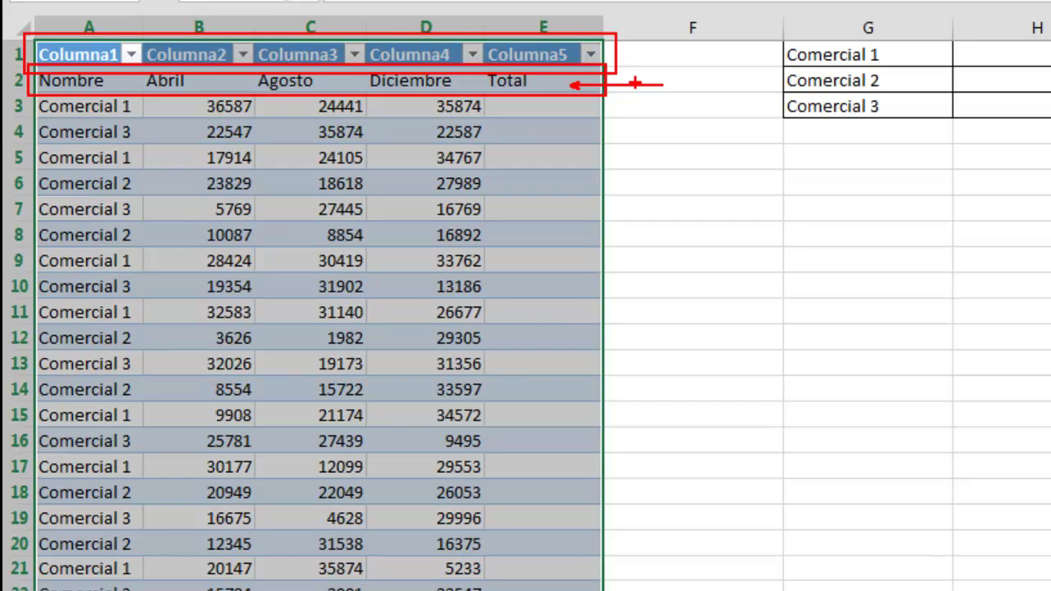
pyautogui.press('Escape')
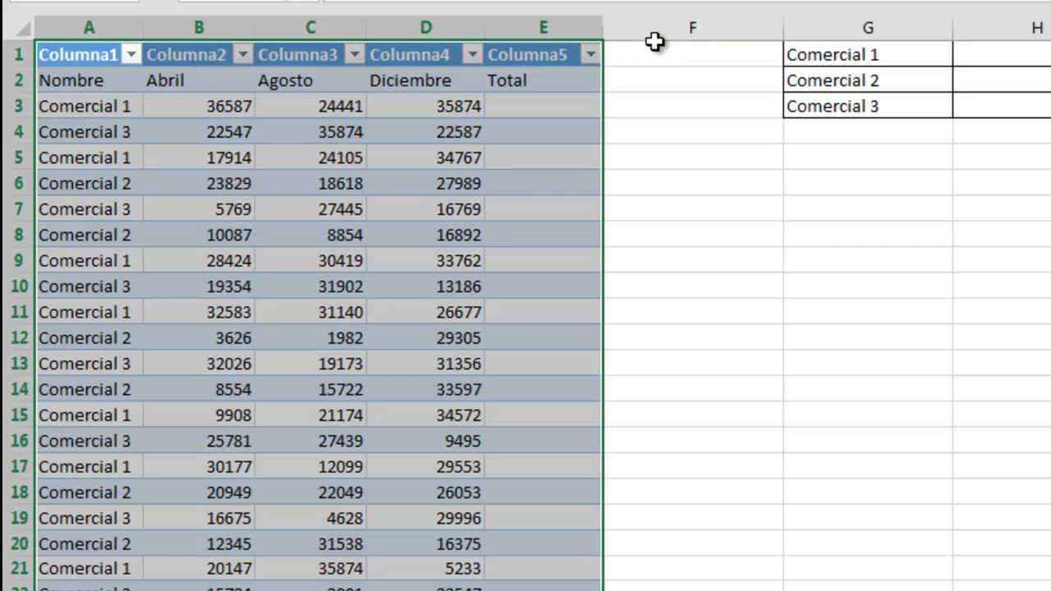
# Undo the creation of the table without headers
pyautogui.hotkey('ctrl', 'z')
pyautogui.hotkey('ctrl', 'z')
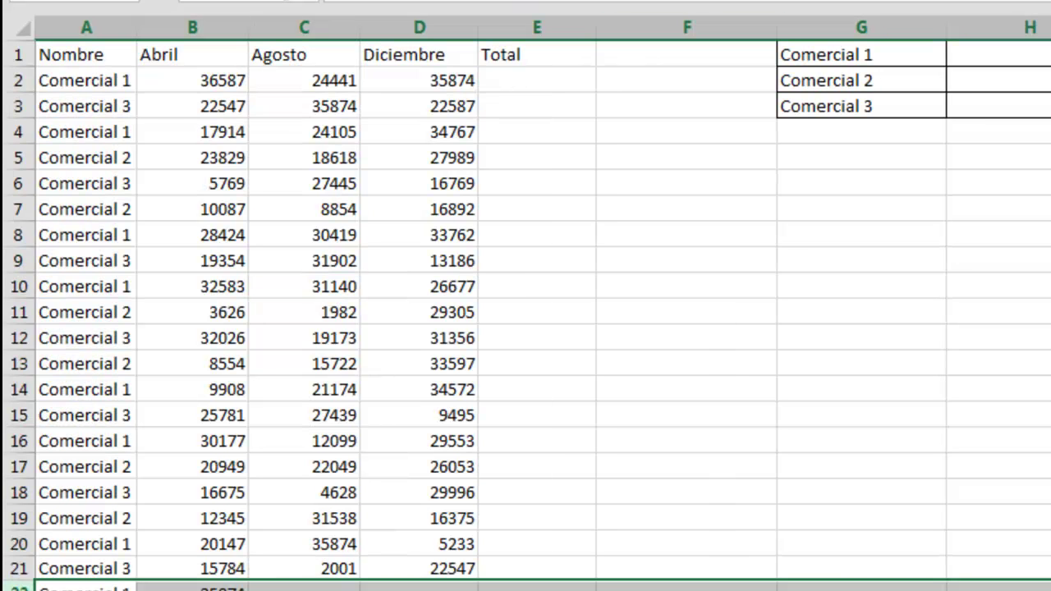
pyautogui.click(588, 151)
# Create a table from the sales data in A1:E21, keeping the option that the table has headers
pyautogui.click(234, 97)
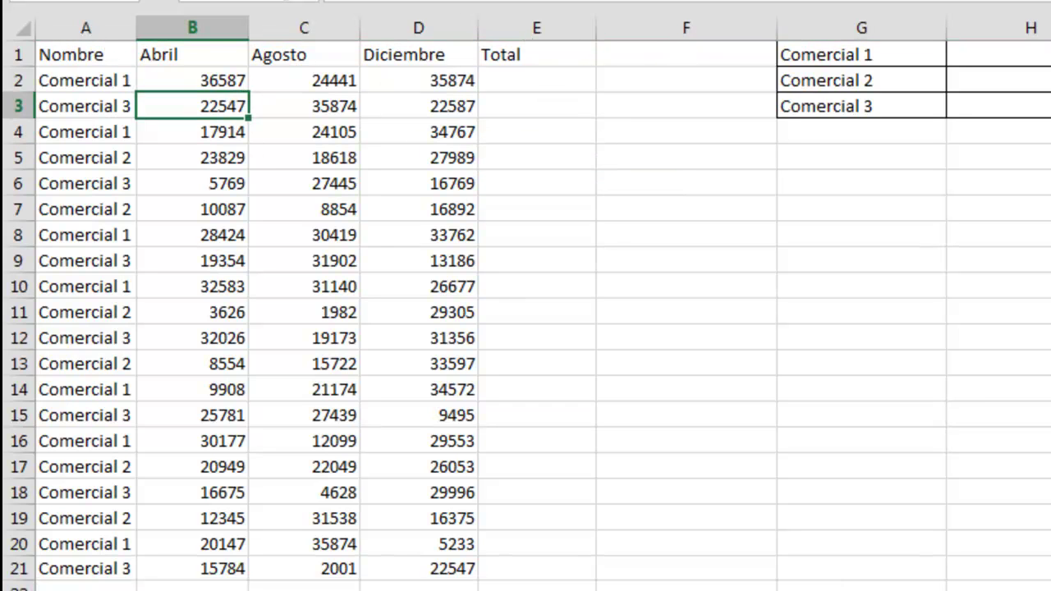
pyautogui.hotkey('ctrl', 't')
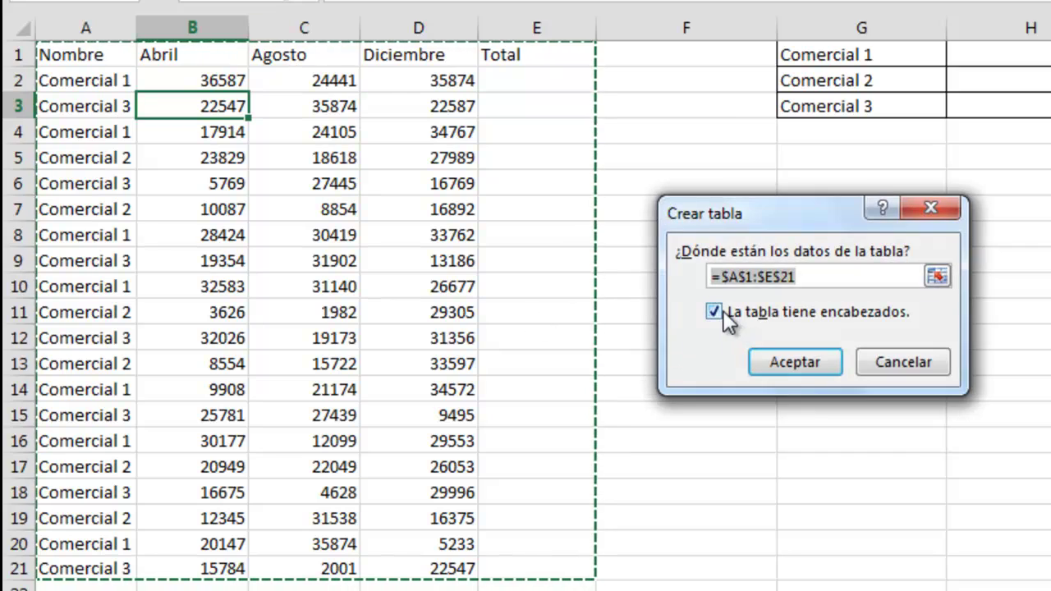
pyautogui.click(805, 363)
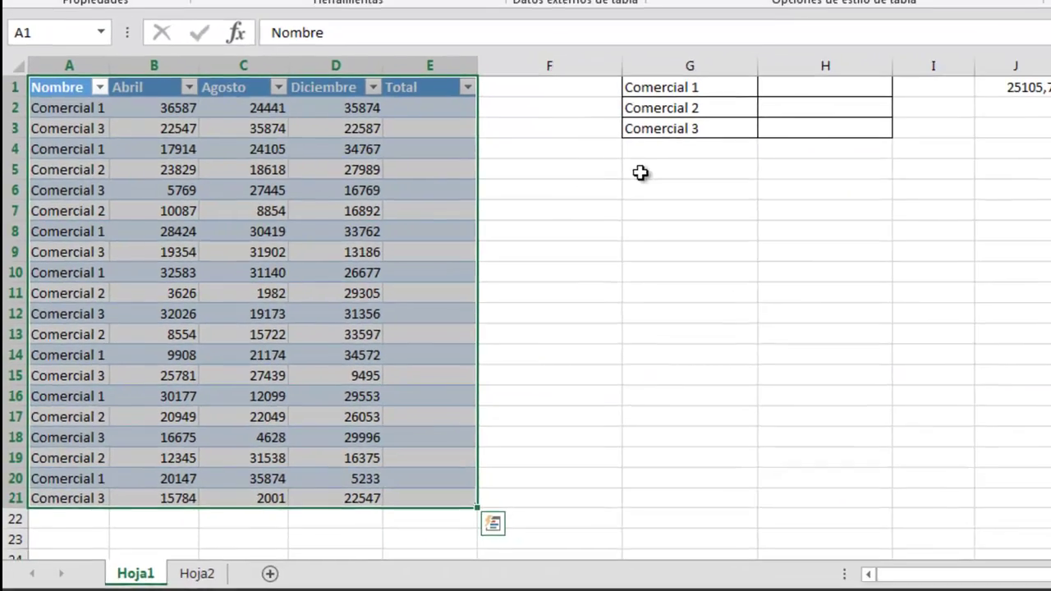
pyautogui.click(753, 165)
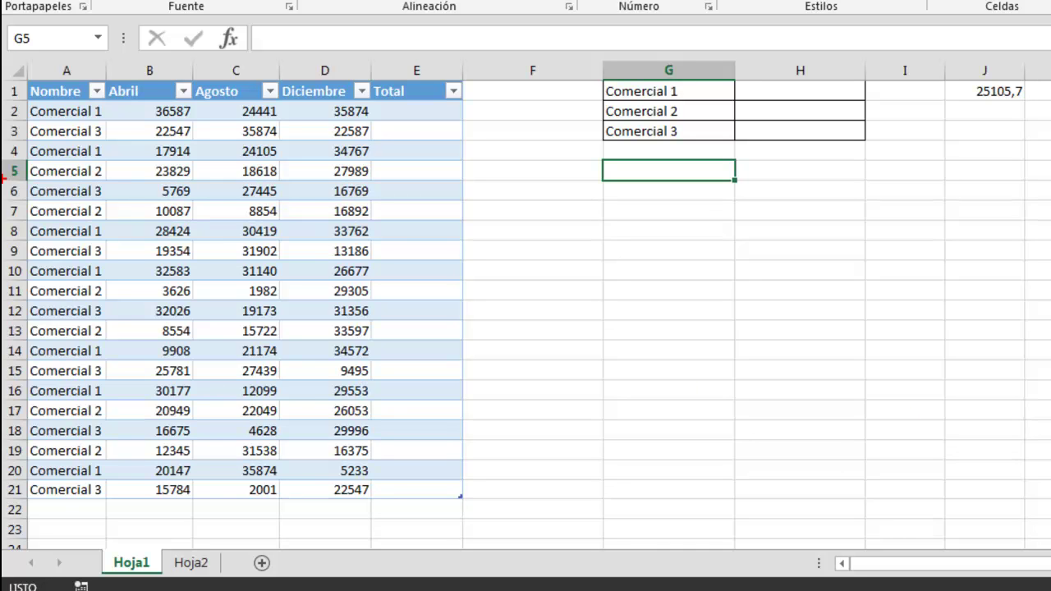
pyautogui.moveTo(20, 70)
pyautogui.mouseDown()
pyautogui.moveTo(542, 457)
pyautogui.moveTo(504, 516)
pyautogui.moveTo(480, 510)
pyautogui.moveTo(502, 522)
pyautogui.mouseUp()
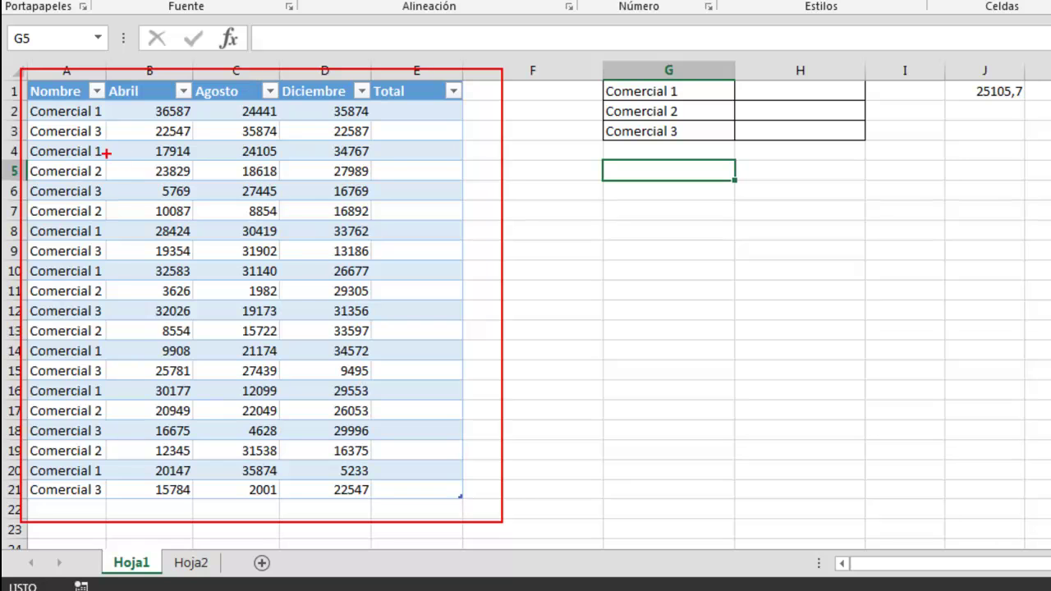
pyautogui.moveTo(60, 83); pyautogui.dragTo(60, 33)
pyautogui.moveTo(157, 78); pyautogui.dragTo(156, 2)
pyautogui.moveTo(228, 71); pyautogui.dragTo(235, 16)
pyautogui.moveTo(324, 96); pyautogui.dragTo(325, 30)
pyautogui.moveTo(410, 88); pyautogui.dragTo(421, 29)
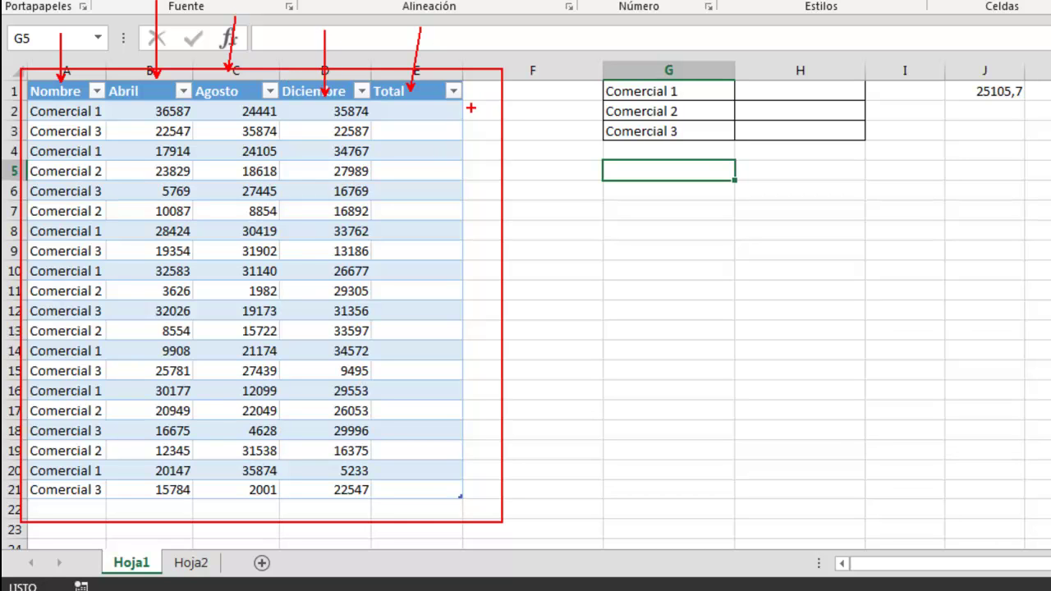
pyautogui.moveTo(470, 117)
pyautogui.mouseDown()
pyautogui.moveTo(503, 114)
pyautogui.moveTo(529, 127)
pyautogui.mouseUp()
pyautogui.moveTo(454, 148)
pyautogui.mouseDown()
pyautogui.moveTo(478, 151)
pyautogui.moveTo(497, 170)
pyautogui.mouseUp()
pyautogui.moveTo(30, 84)
pyautogui.mouseDown()
pyautogui.moveTo(158, 103)
pyautogui.moveTo(476, 102)
pyautogui.mouseUp()
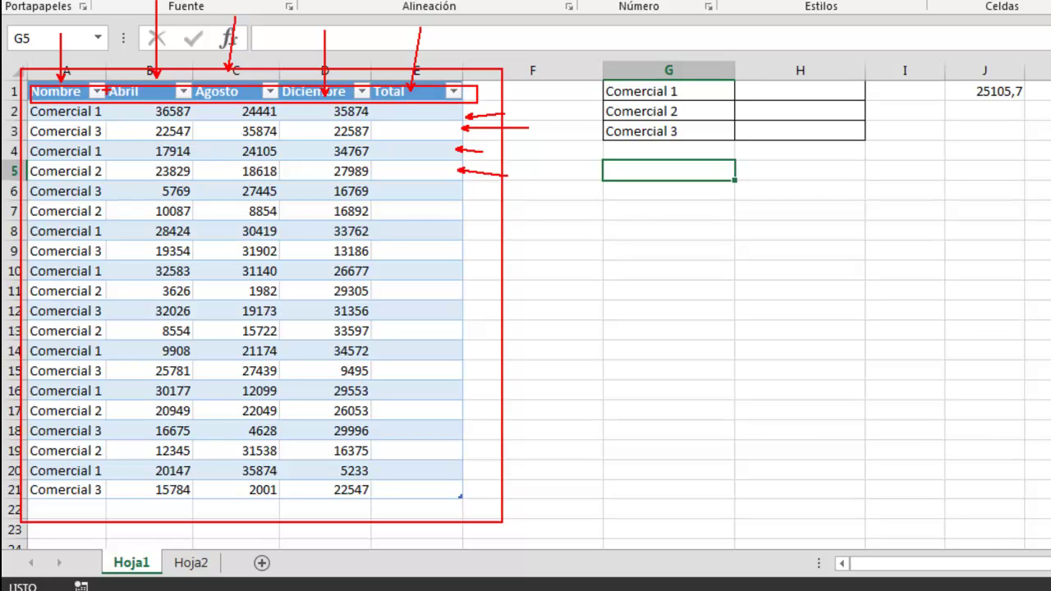
pyautogui.moveTo(97, 83); pyautogui.dragTo(96, 29)
pyautogui.moveTo(188, 84); pyautogui.dragTo(194, 38)
pyautogui.moveTo(266, 84); pyautogui.dragTo(265, 15)
pyautogui.moveTo(358, 83); pyautogui.dragTo(358, 32)
pyautogui.moveTo(453, 85); pyautogui.dragTo(466, 50)
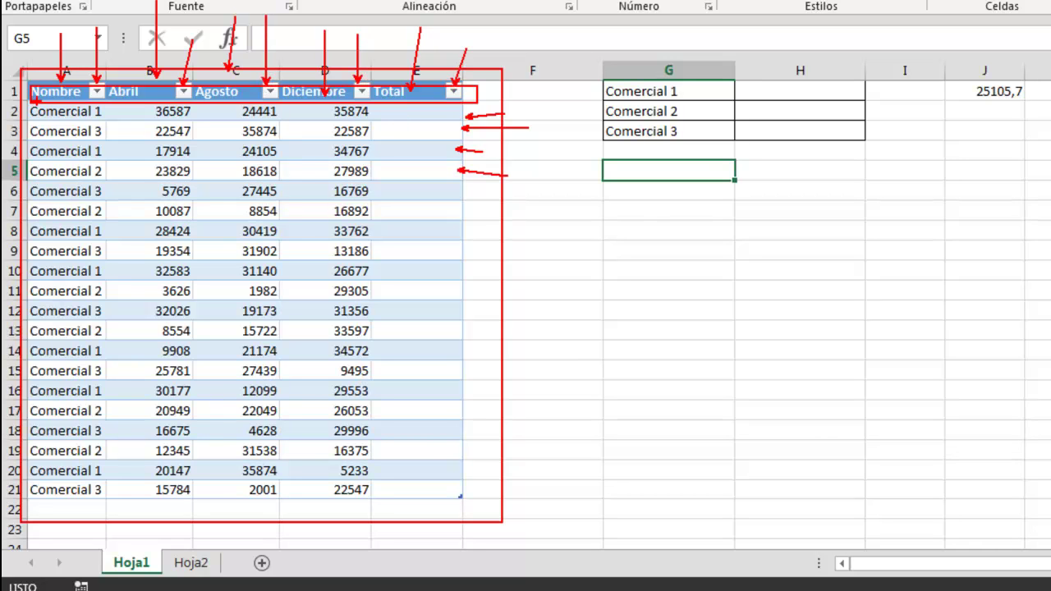
pyautogui.press('Escape')
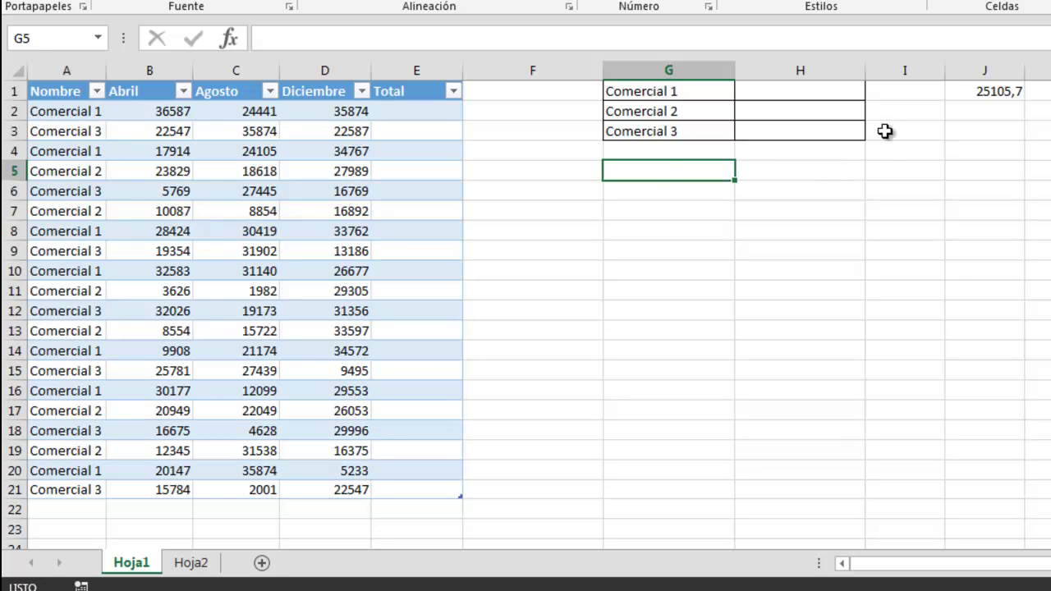
# Start a PROMEDIO.SI formula in H1 with the table's Nombre column, Tabla8[Nombre], as the range
pyautogui.click(807, 93)
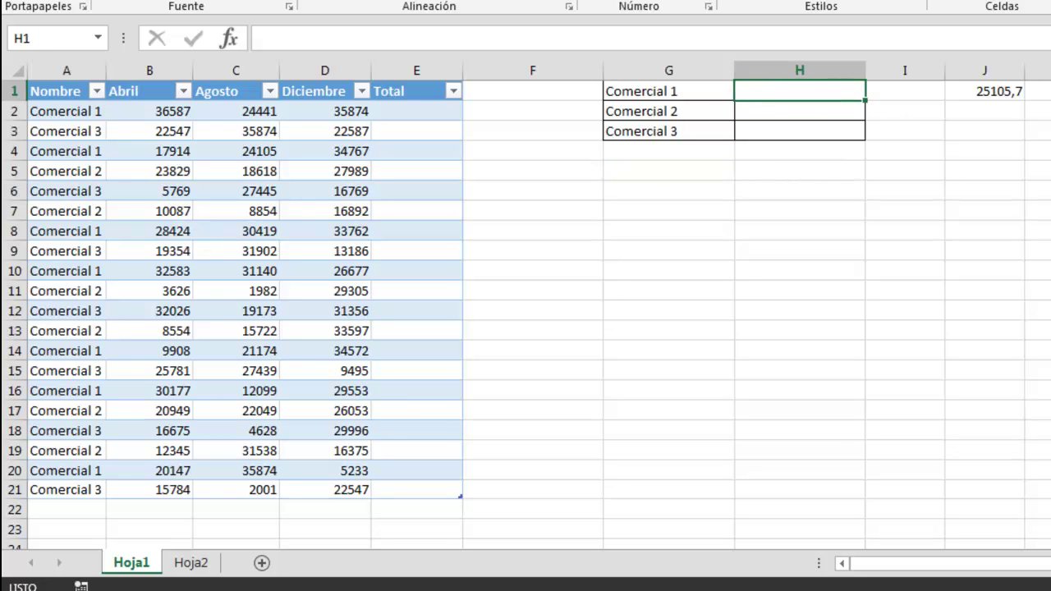
pyautogui.write('=')
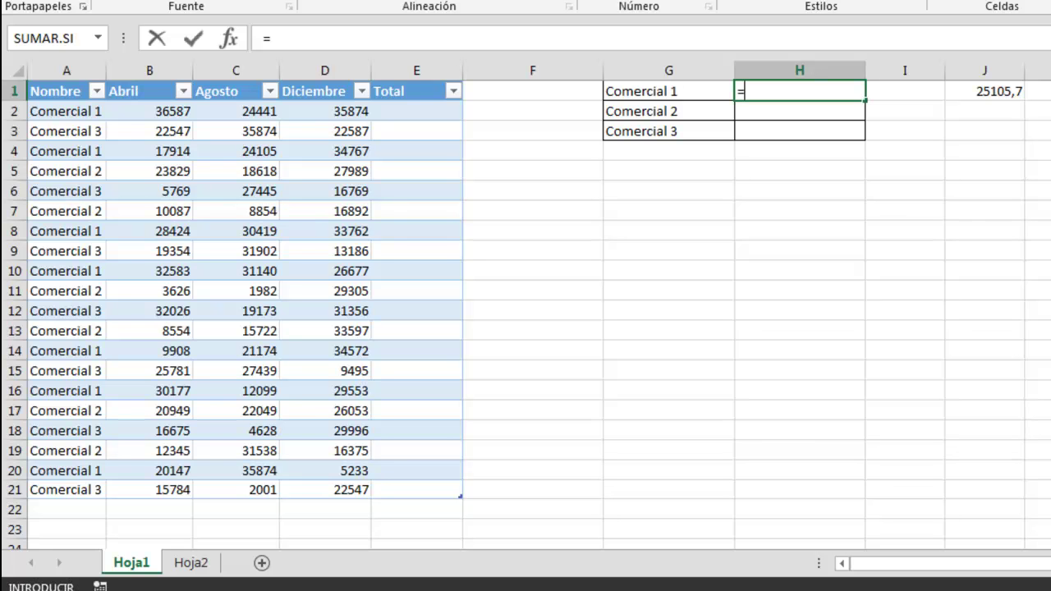
pyautogui.write('promedi9')
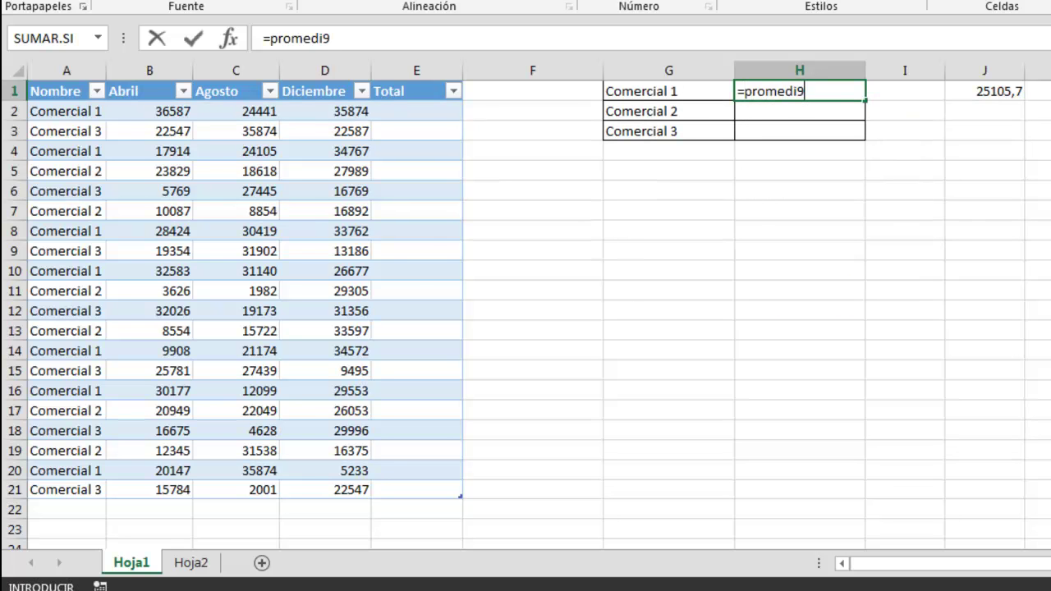
pyautogui.press('BackSpace')
pyautogui.write('o.si(')
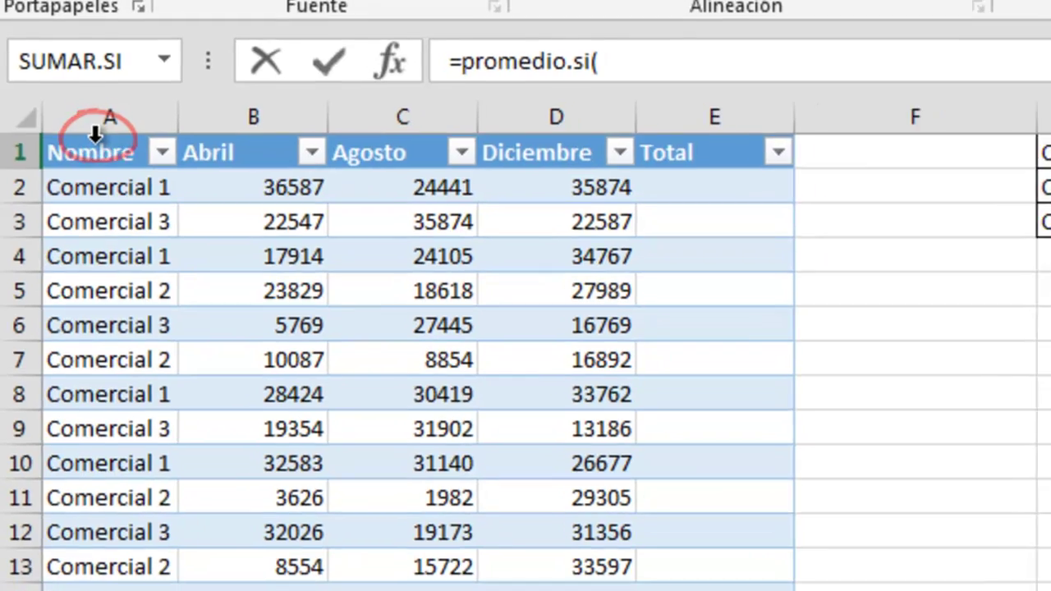
pyautogui.click(98, 140)
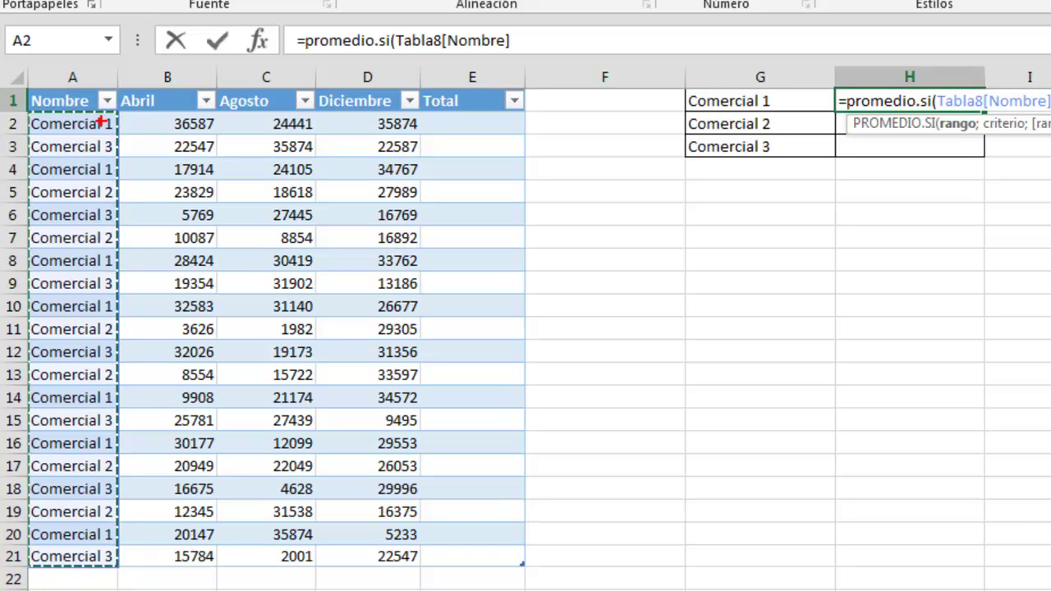
pyautogui.moveTo(63, 94); pyautogui.dragTo(63, 2)
pyautogui.moveTo(23, 105)
pyautogui.mouseDown()
pyautogui.moveTo(68, 136)
pyautogui.moveTo(73, 278)
pyautogui.moveTo(116, 448)
pyautogui.mouseUp()
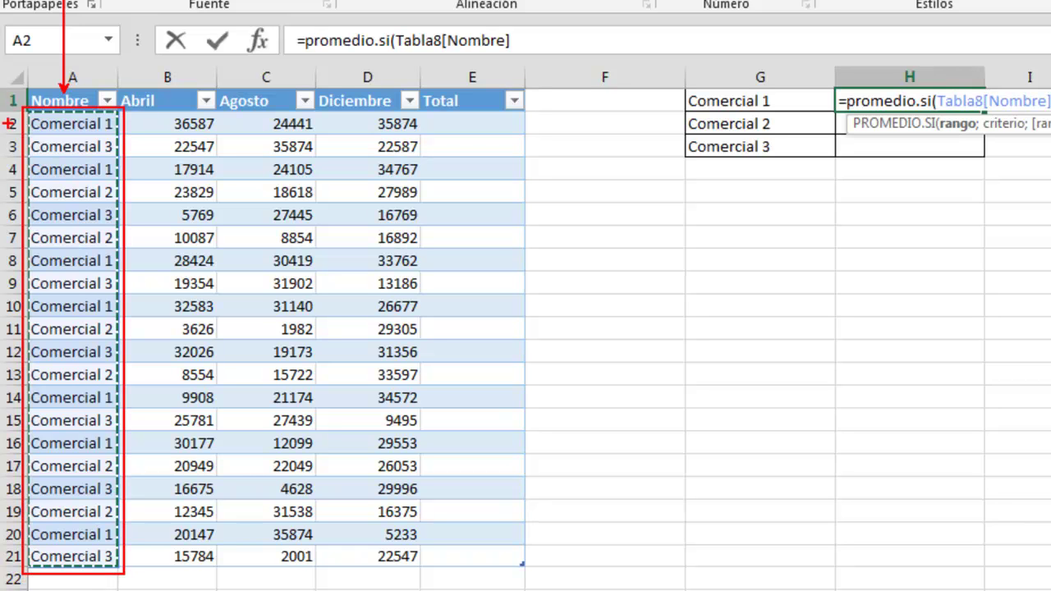
pyautogui.press('Escape')
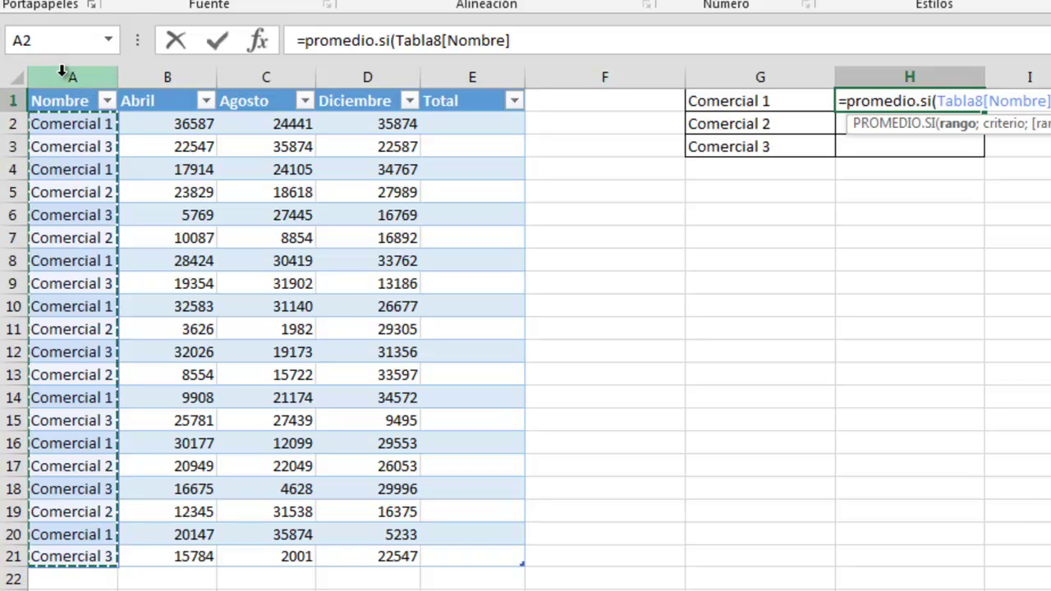
# Try the whole column A and the Nombre header cell as the formula's range, and return to Tabla8[Nombre]
pyautogui.click(62, 73)
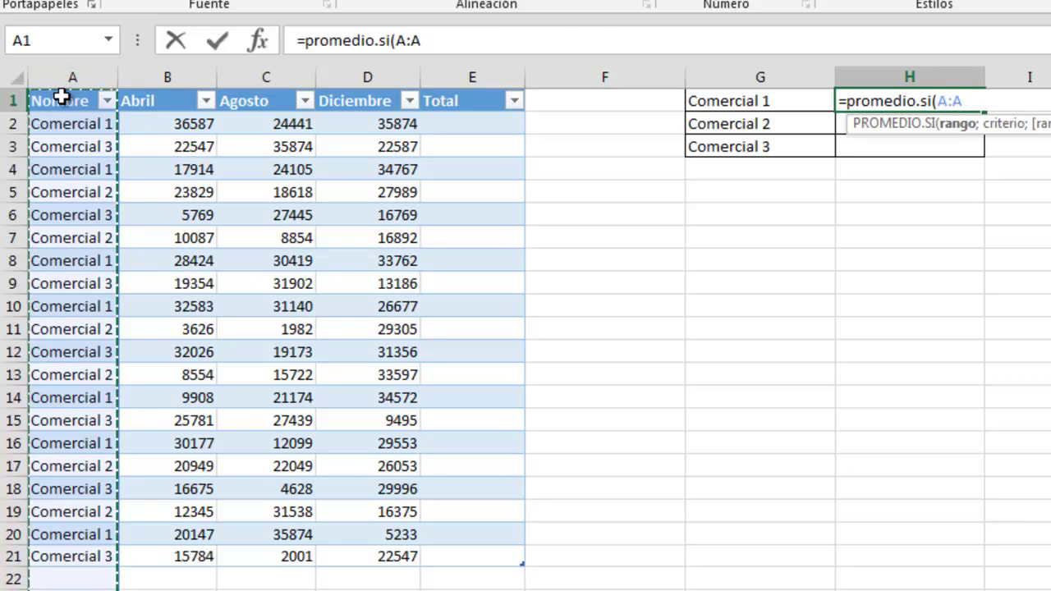
pyautogui.click(70, 100)
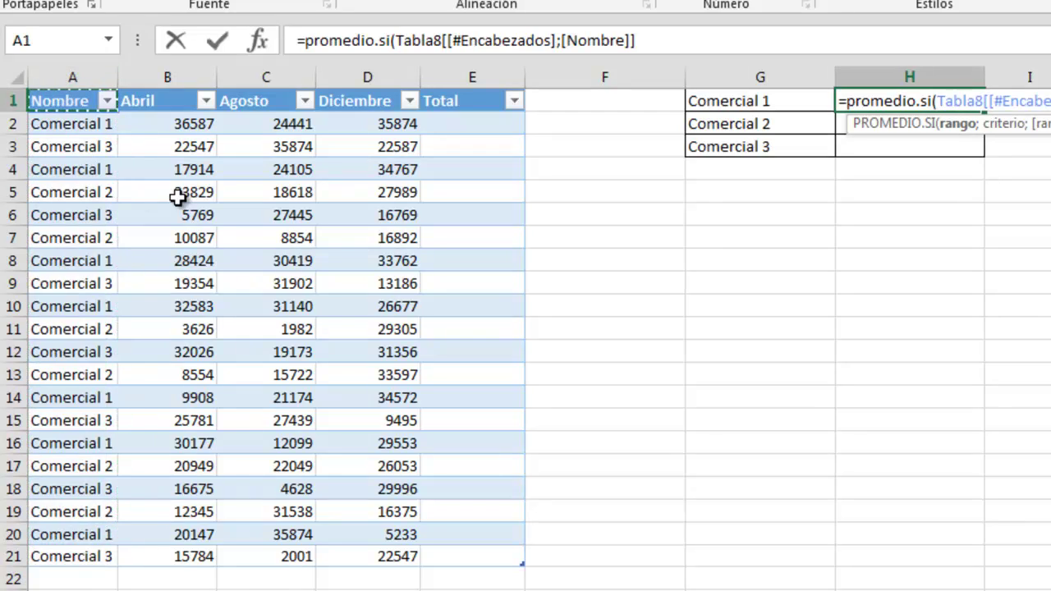
pyautogui.click(60, 89)
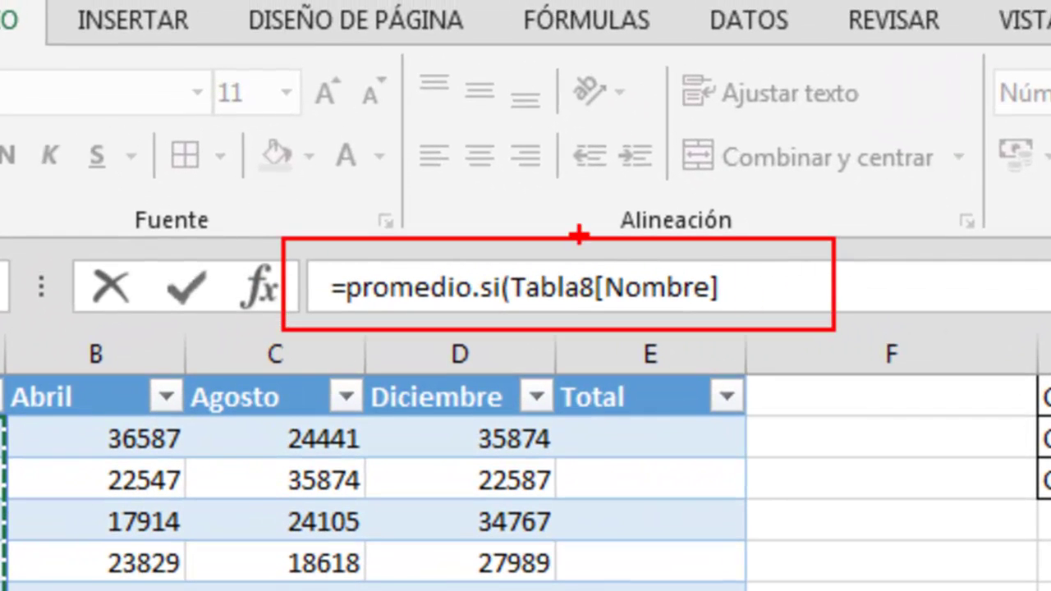
pyautogui.moveTo(577, 253); pyautogui.dragTo(577, 148)
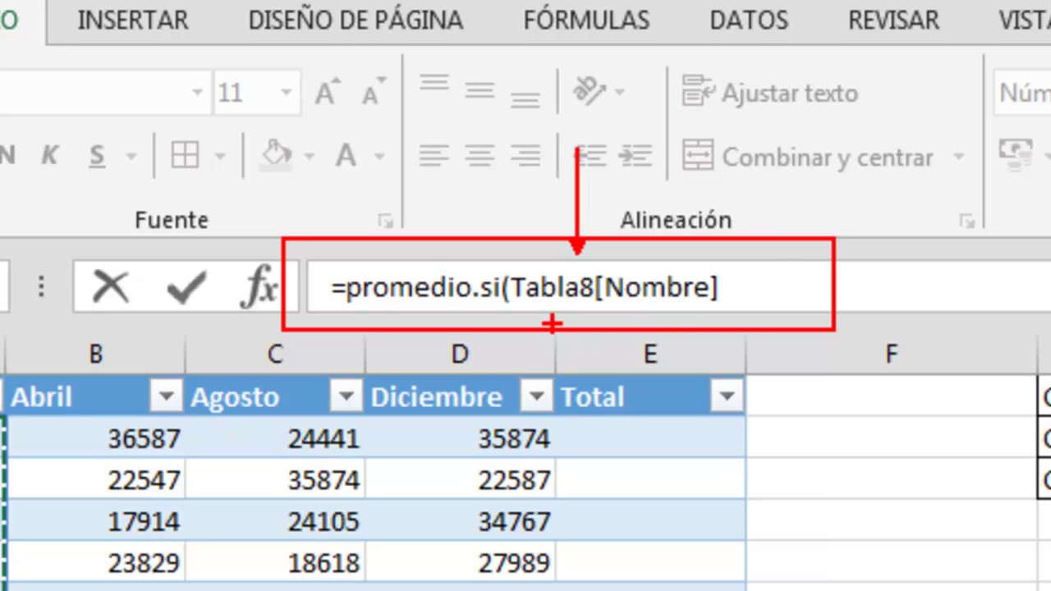
pyautogui.moveTo(552, 312); pyautogui.dragTo(551, 408)
pyautogui.moveTo(654, 312); pyautogui.dragTo(653, 424)
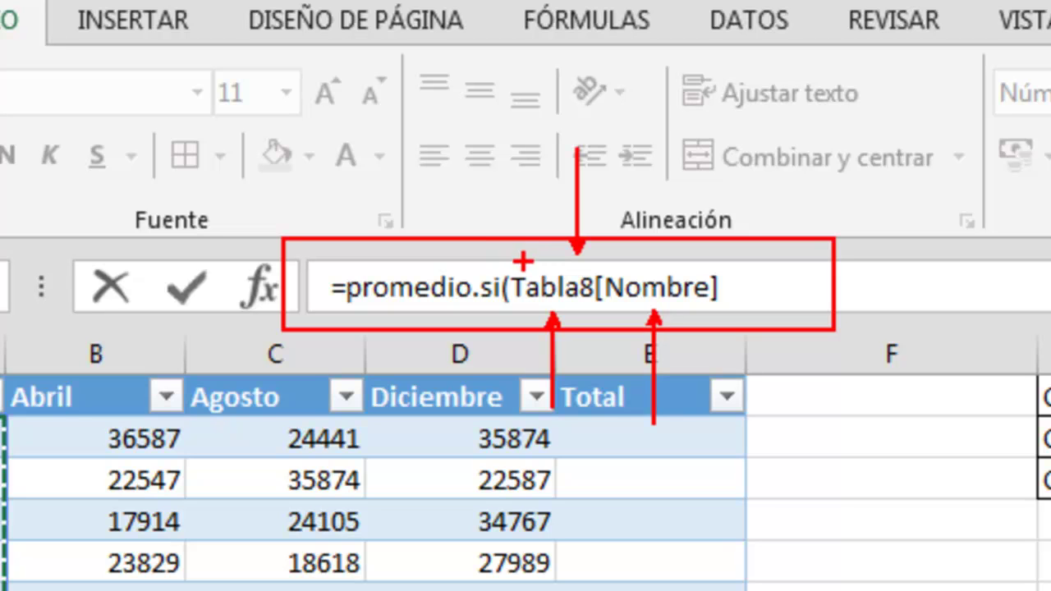
pyautogui.moveTo(503, 258)
pyautogui.mouseDown()
pyautogui.moveTo(545, 324)
pyautogui.moveTo(608, 323)
pyautogui.moveTo(596, 323)
pyautogui.mouseUp()
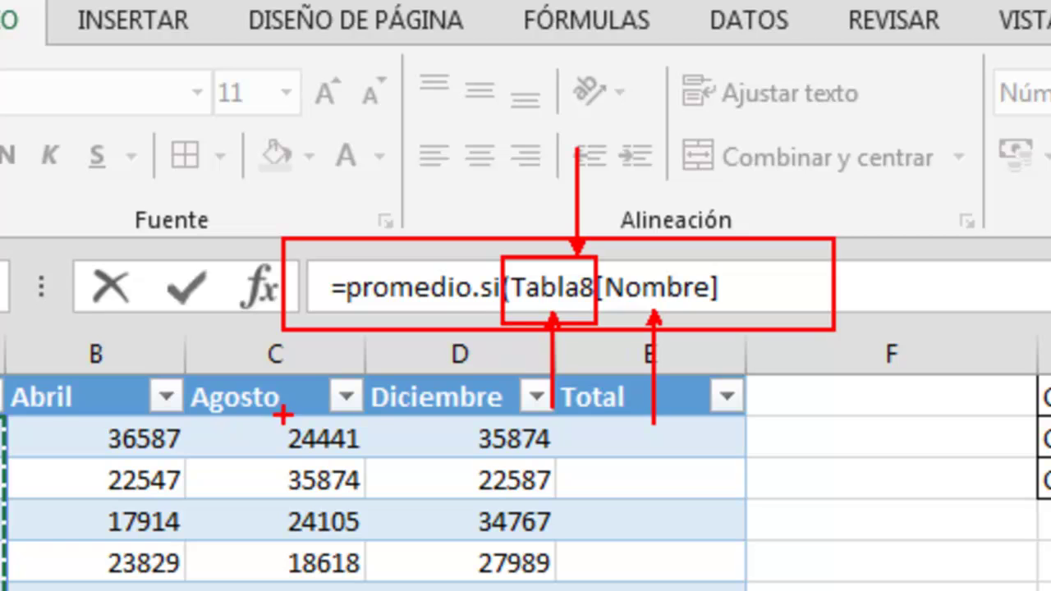
pyautogui.moveTo(2, 367)
pyautogui.mouseDown()
pyautogui.moveTo(462, 590)
pyautogui.moveTo(779, 590)
pyautogui.moveTo(766, 590)
pyautogui.mouseUp()
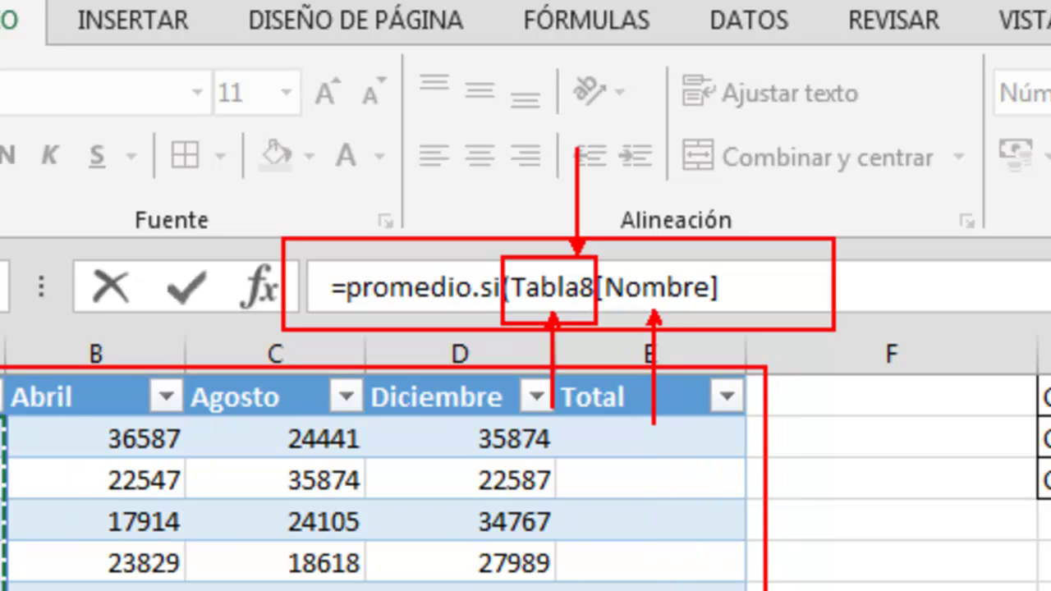
pyautogui.moveTo(592, 257)
pyautogui.mouseDown()
pyautogui.moveTo(666, 316)
pyautogui.moveTo(744, 323)
pyautogui.mouseUp()
pyautogui.moveTo(683, 274); pyautogui.dragTo(706, 211)
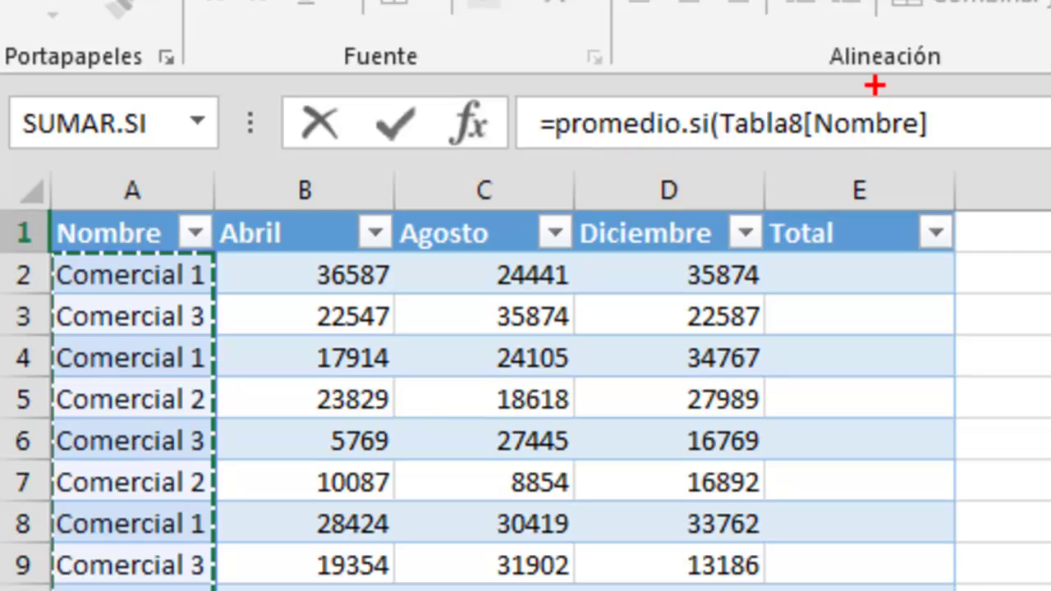
pyautogui.moveTo(772, 98); pyautogui.dragTo(772, 1)
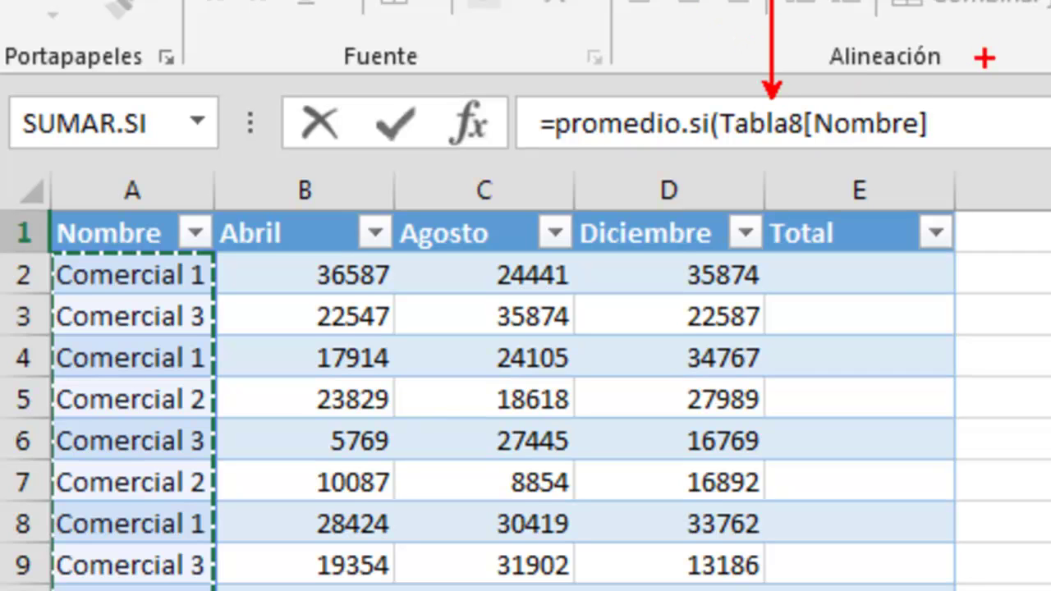
pyautogui.moveTo(880, 102); pyautogui.dragTo(880, 20)
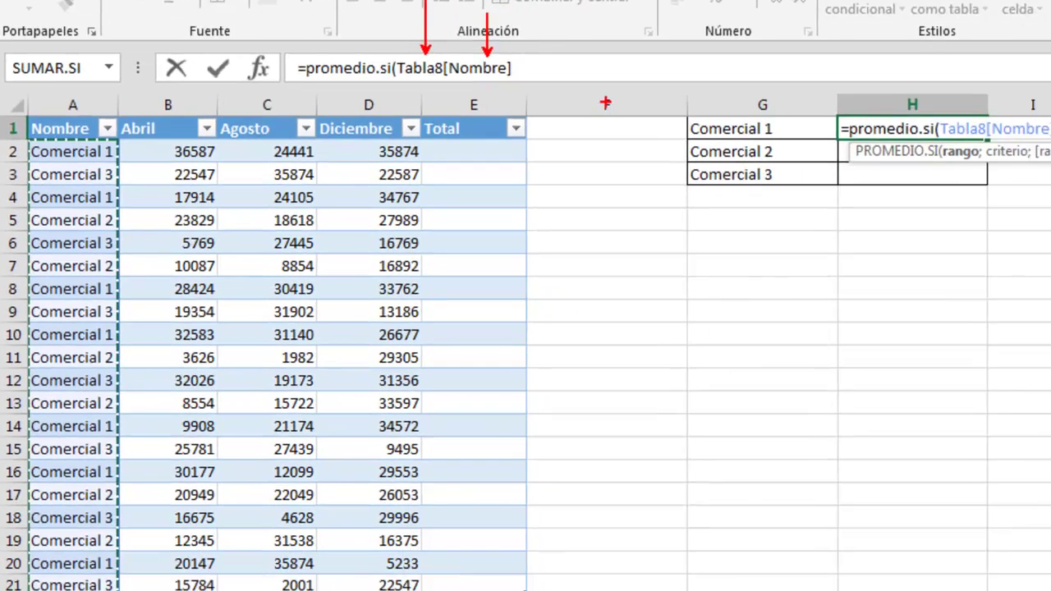
pyautogui.press('Escape')
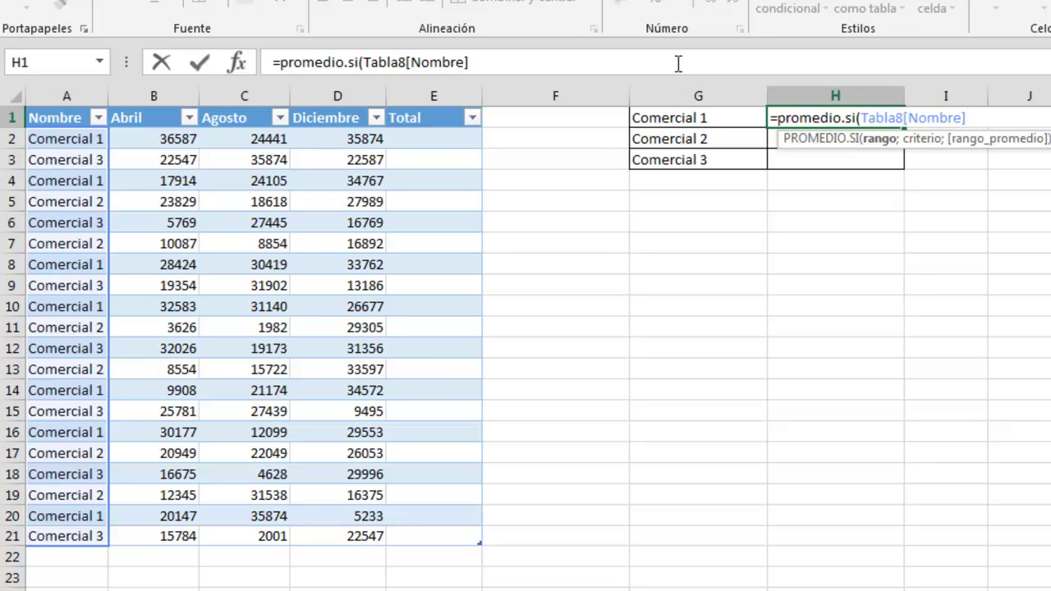
# Complete the PROMEDIO.SI formula in H1 with "Comercial 1" as criterion and Tabla8[Abril] as the average range
pyautogui.write(';')
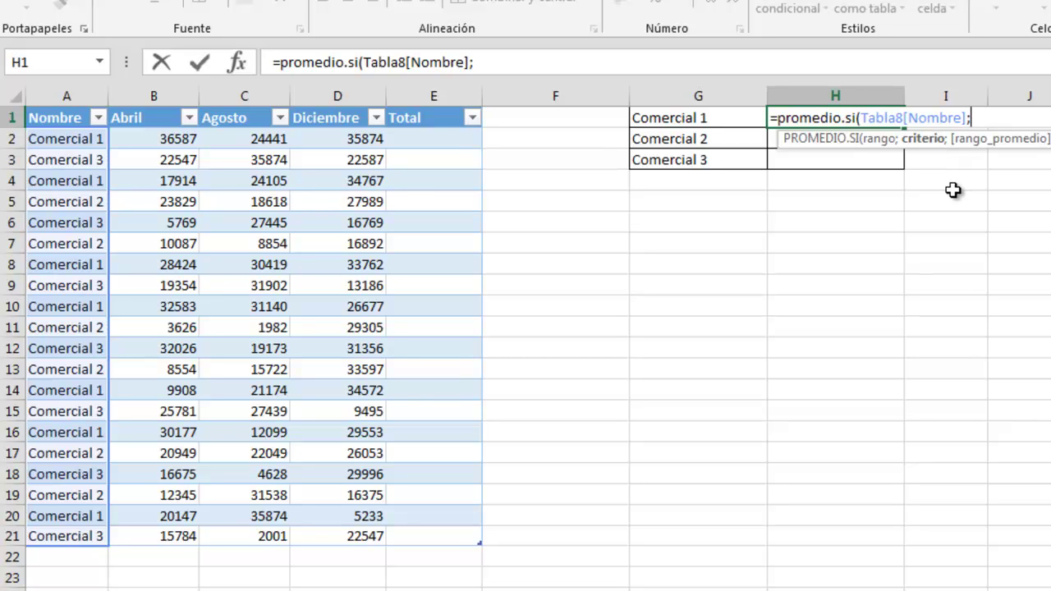
pyautogui.write('"Comercia')
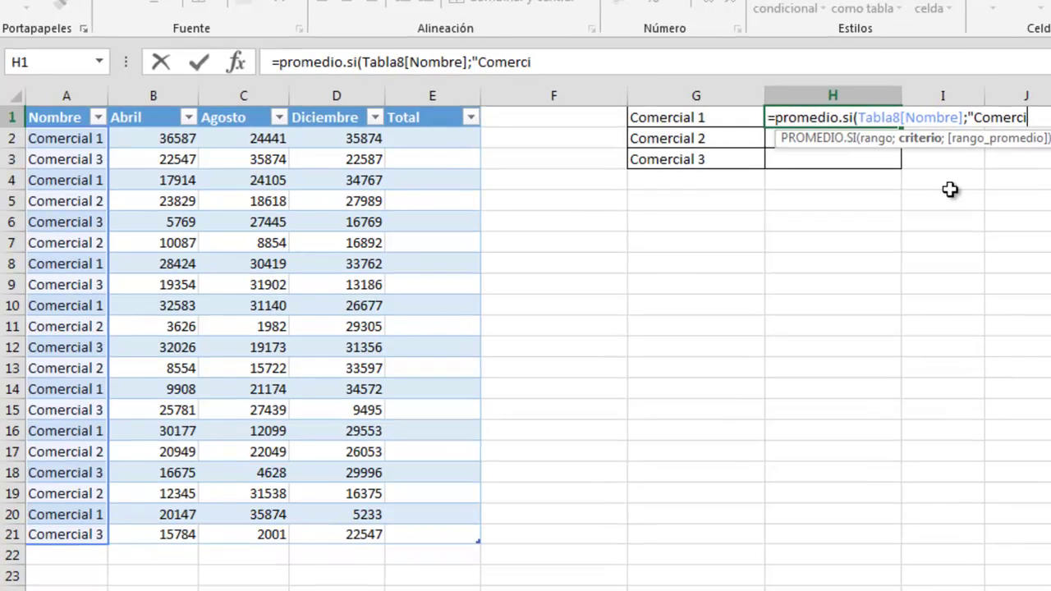
pyautogui.write('l 1')
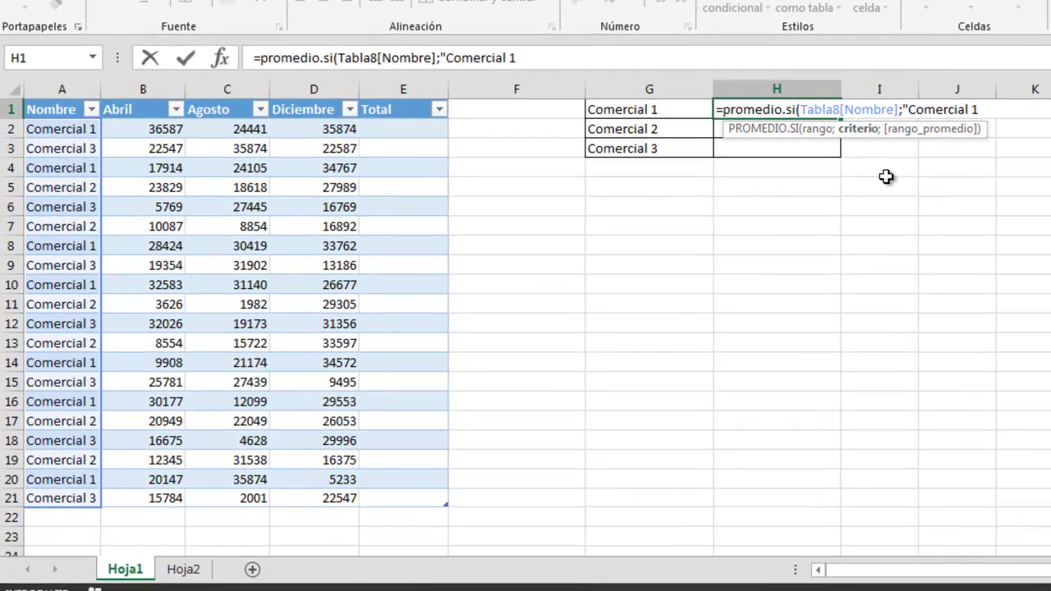
pyautogui.write('";')
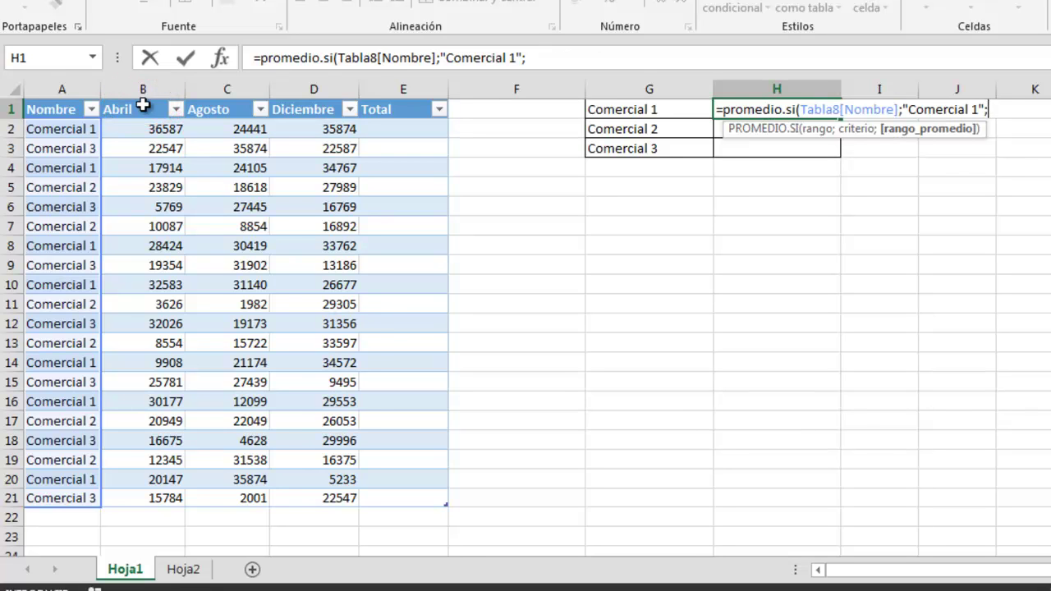
pyautogui.click(142, 99)
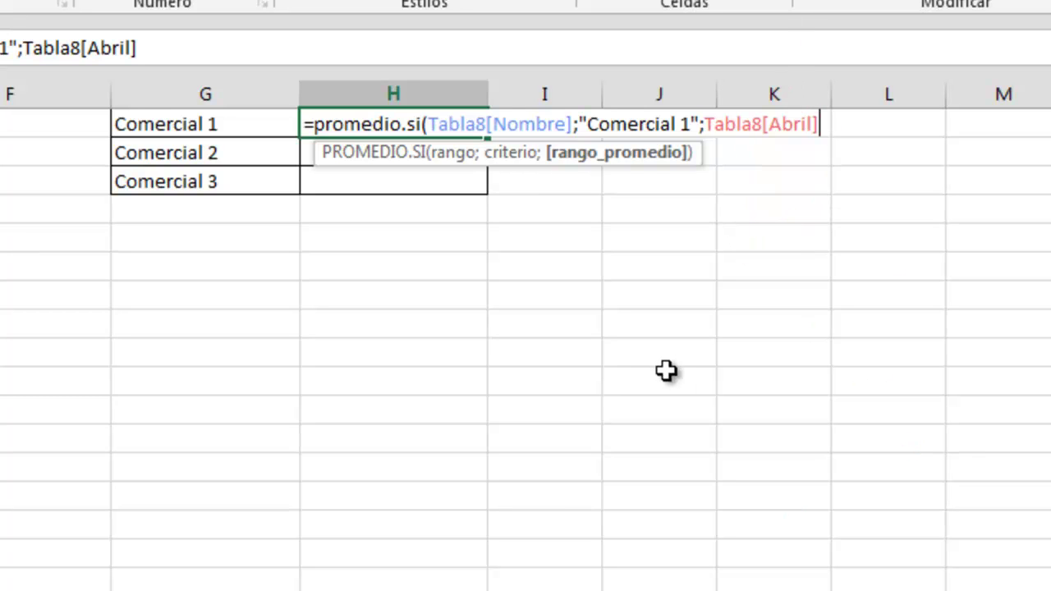
pyautogui.write(')')
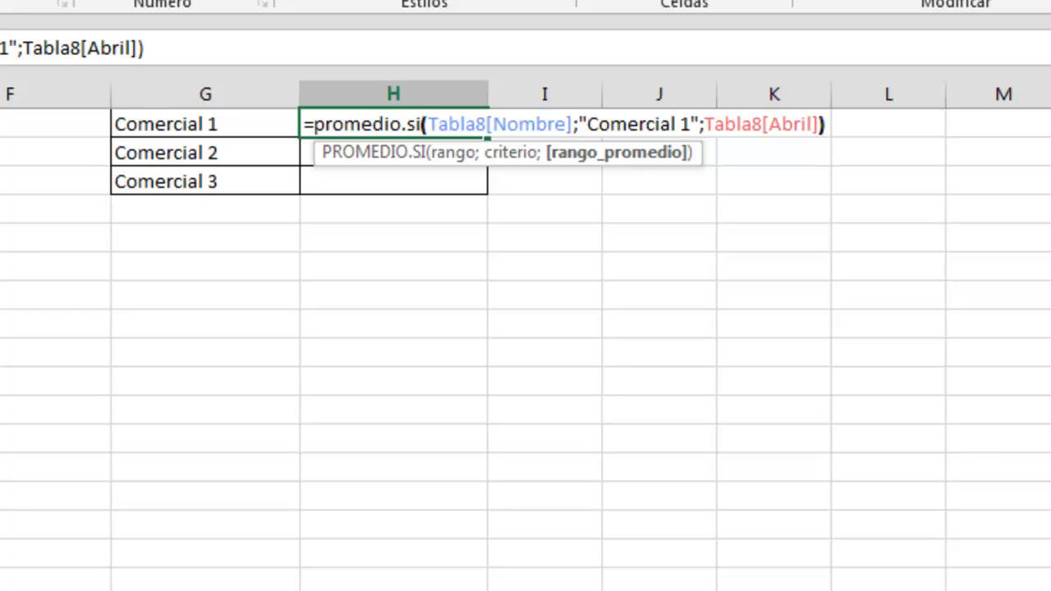
pyautogui.press('Return')
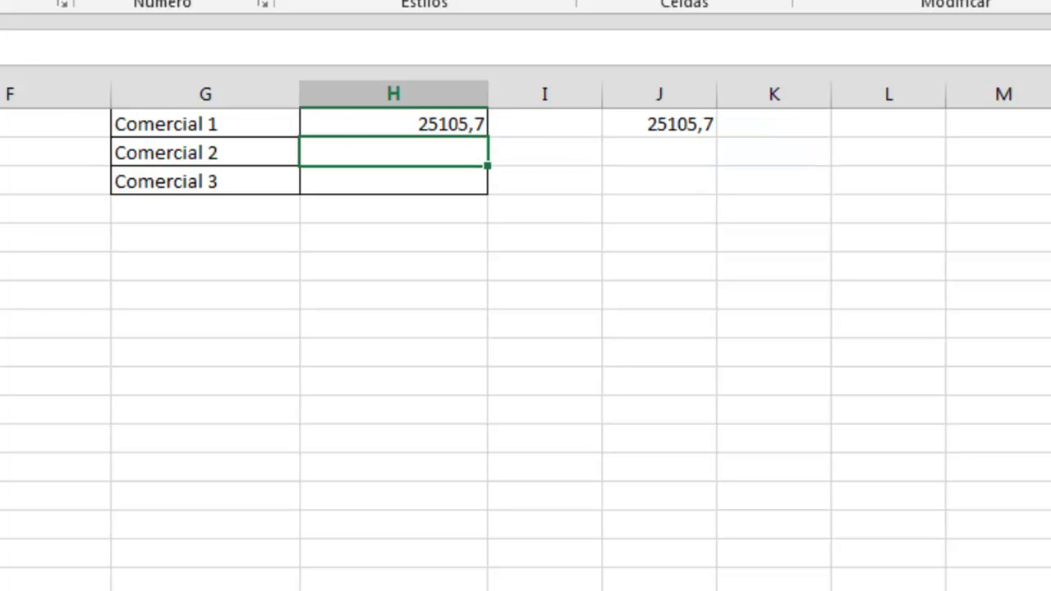
pyautogui.click(394, 124)
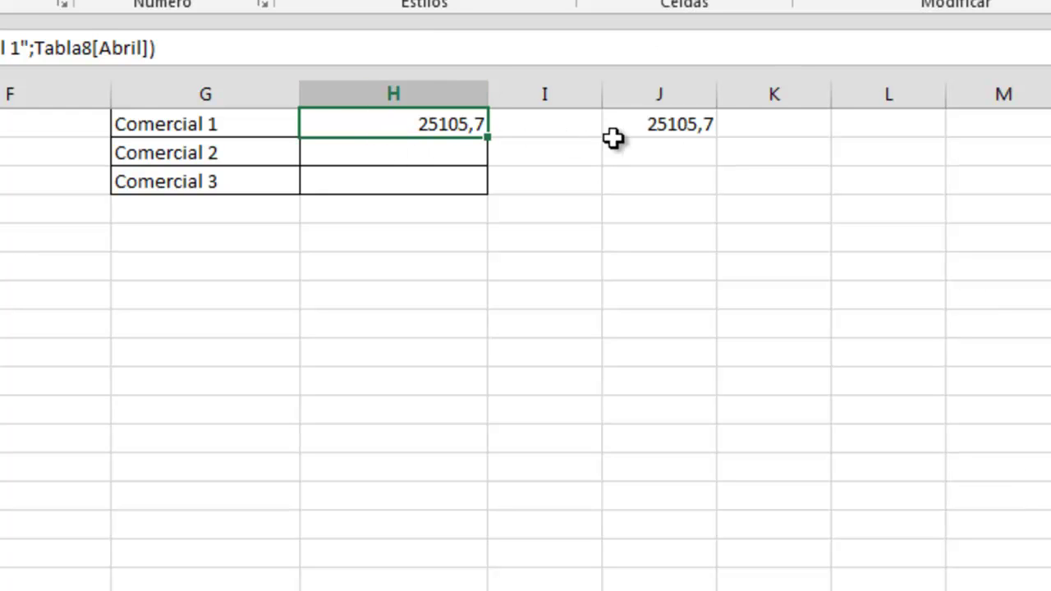
pyautogui.click(666, 130)
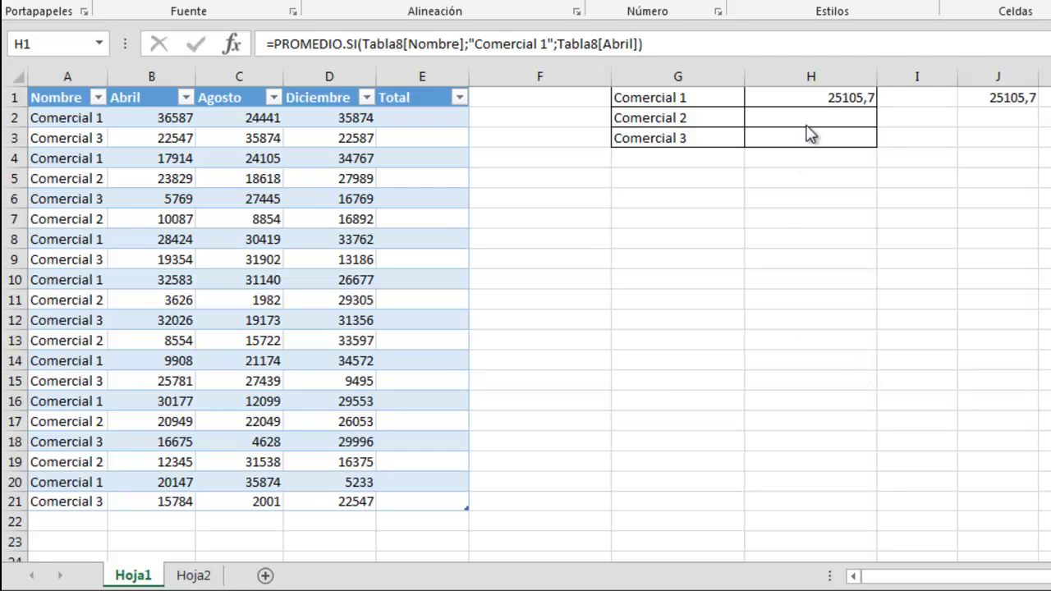
# Copy the PROMEDIO.SI formula from H1 down to H3
pyautogui.click(812, 96)
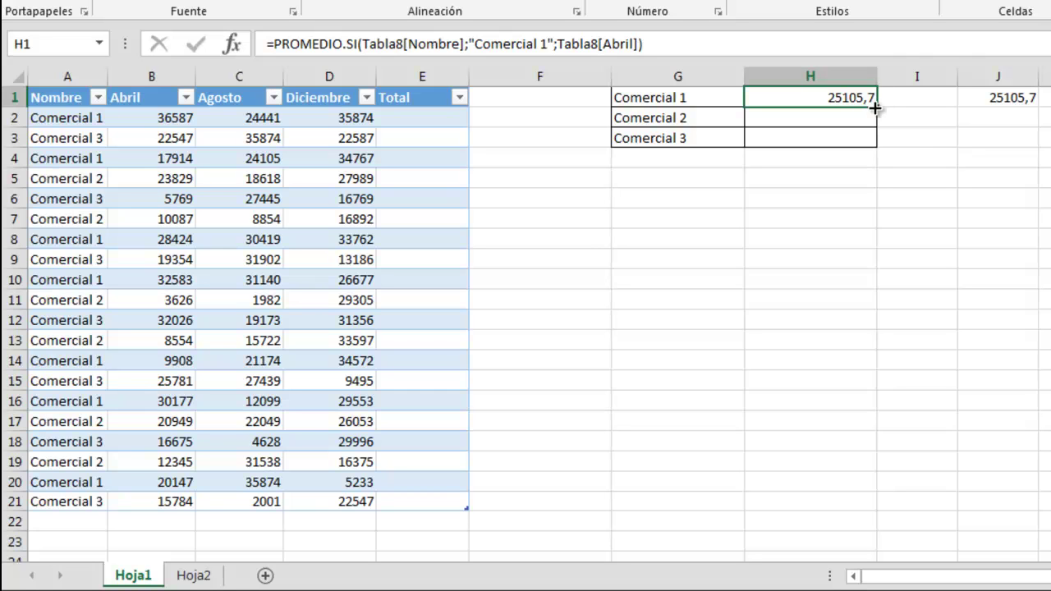
pyautogui.moveTo(876, 107); pyautogui.dragTo(876, 146)
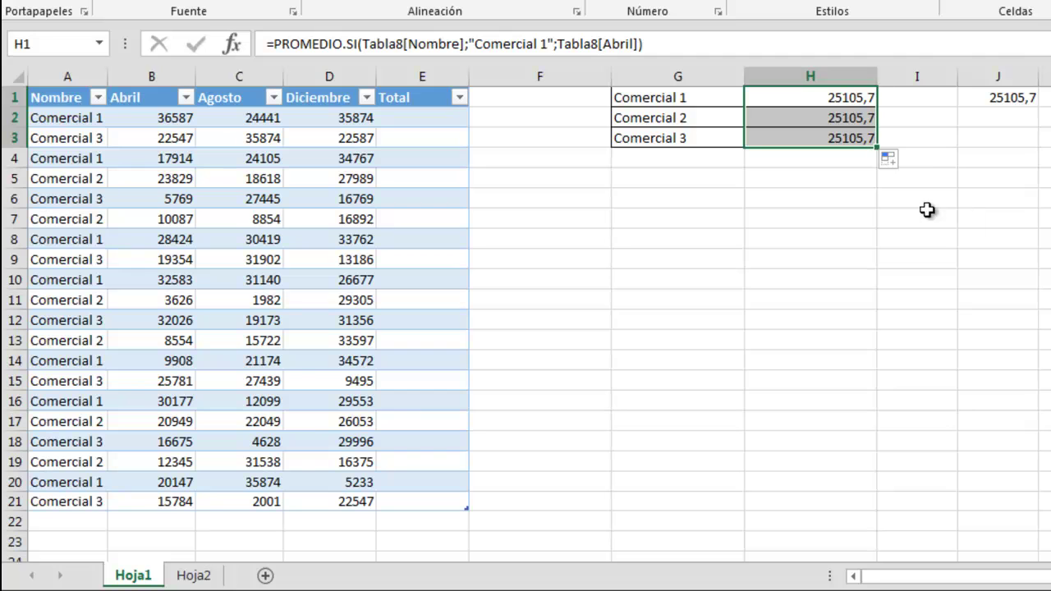
pyautogui.click(846, 100)
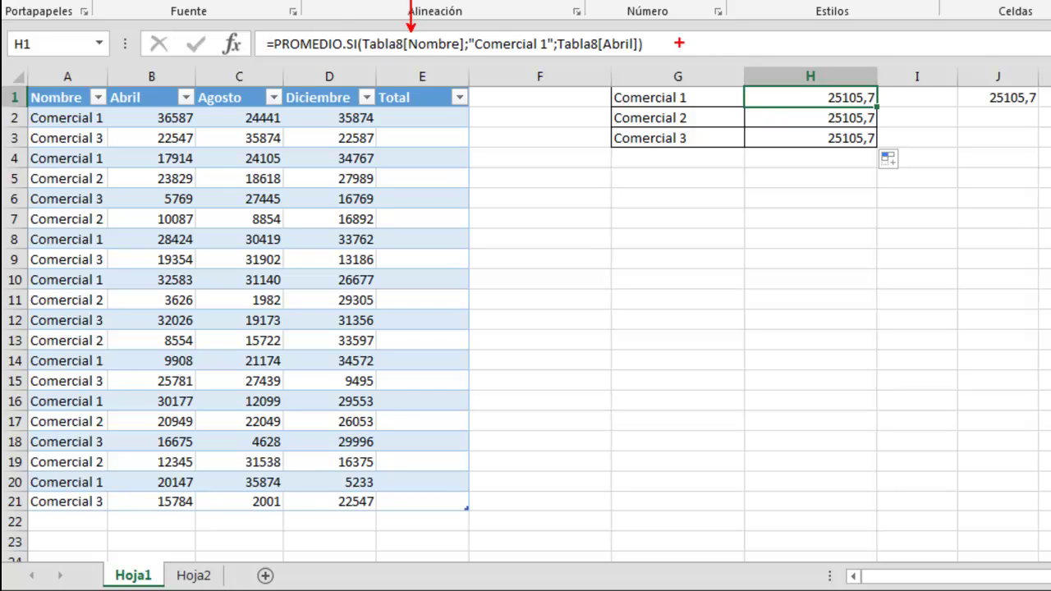
pyautogui.moveTo(612, 1); pyautogui.dragTo(612, 35)
# Change the criterion of the PROMEDIO.SI formula in H2 to "Comercial 2"
pyautogui.click(821, 120)
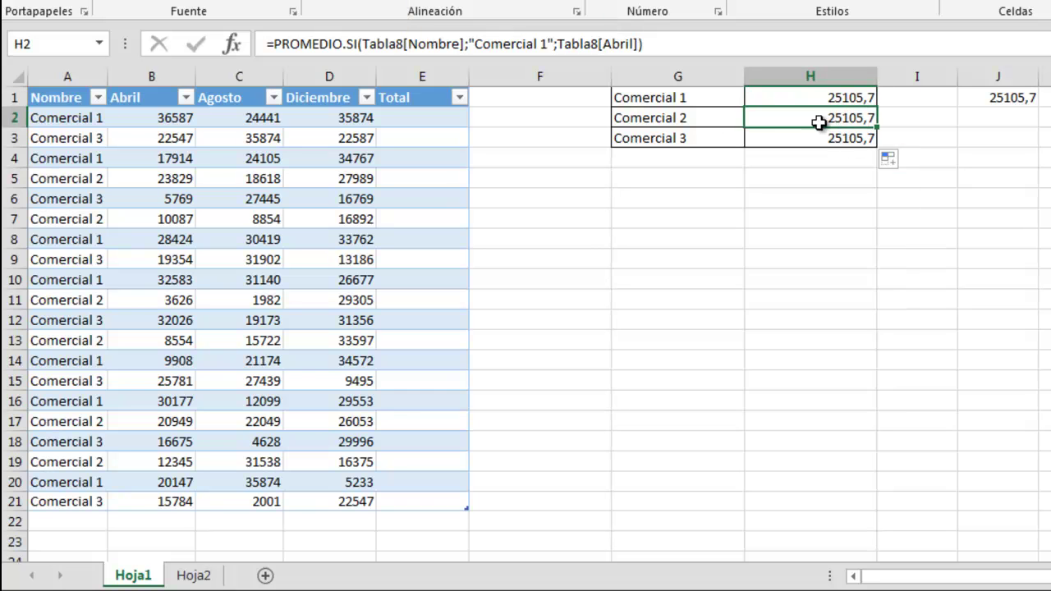
pyautogui.click(551, 49)
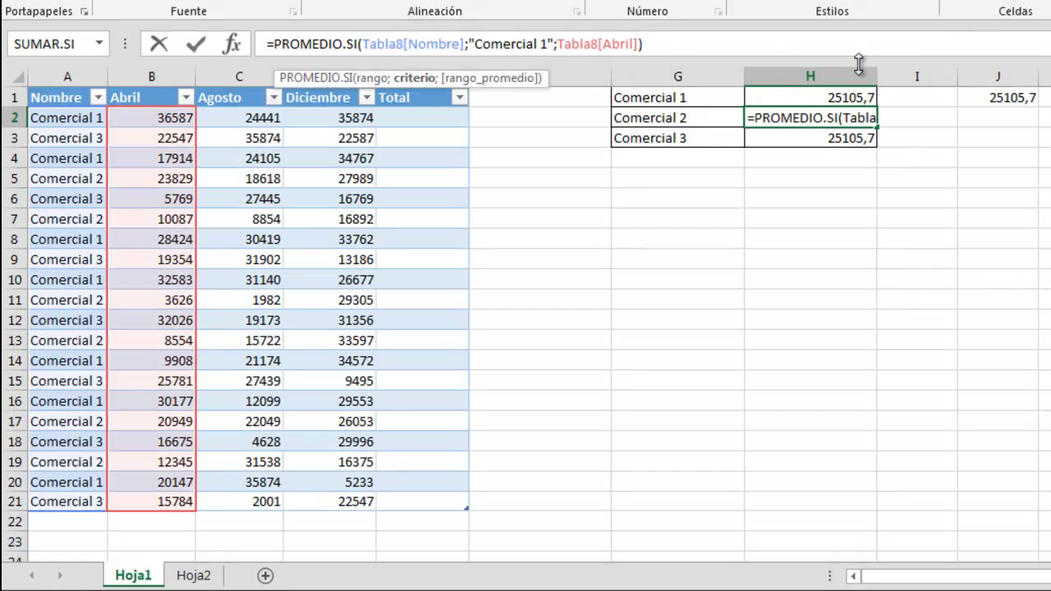
pyautogui.press('Delete')
pyautogui.write('2')
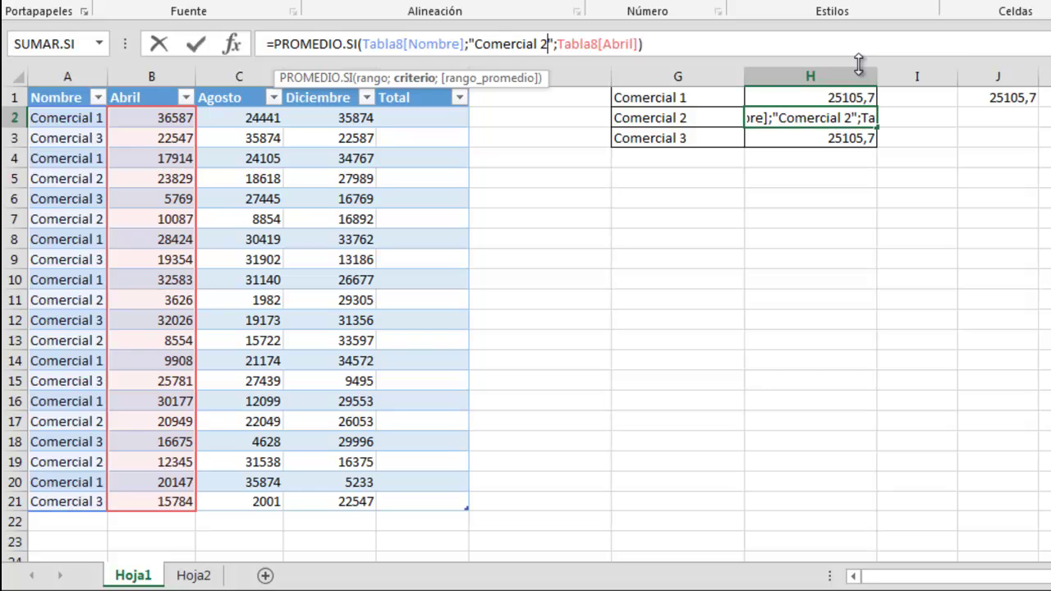
pyautogui.press('Return')
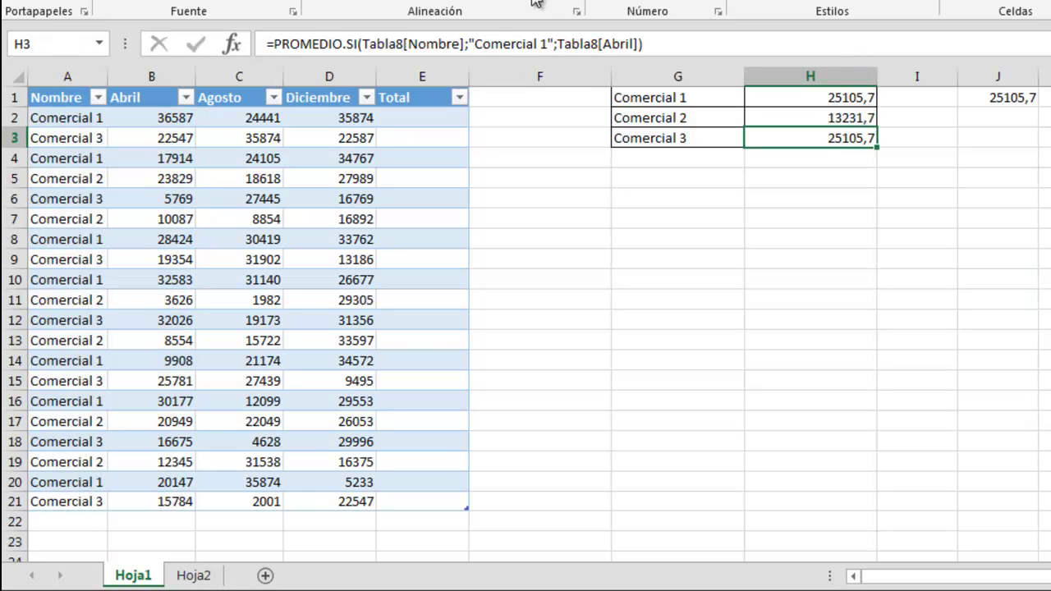
# Change the criterion of the PROMEDIO.SI formula in H3 to "Comercial 3"
pyautogui.click(545, 35)
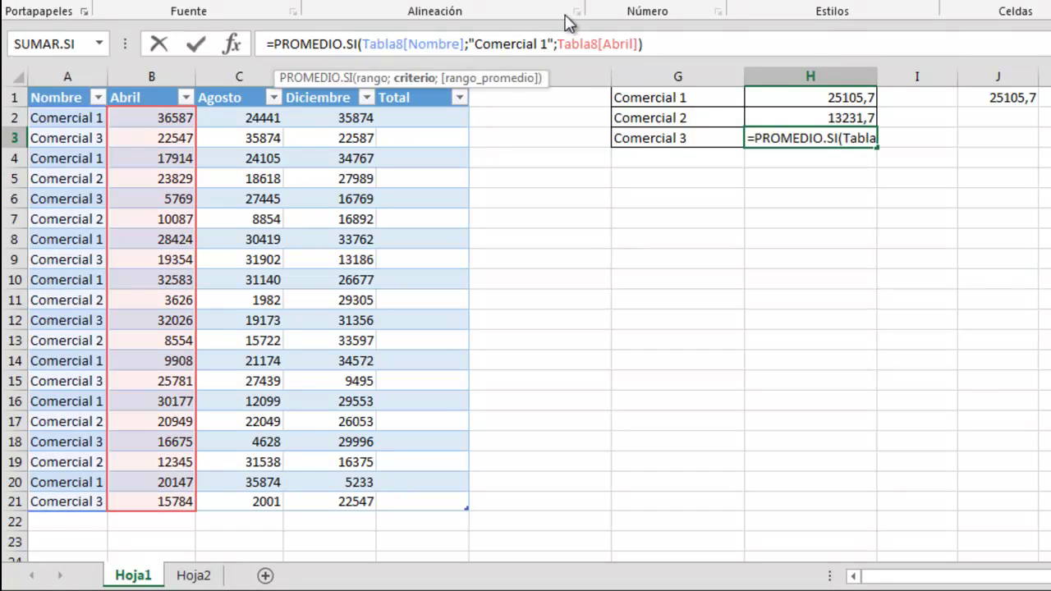
pyautogui.press('Delete')
pyautogui.write('3')
pyautogui.press('Return')
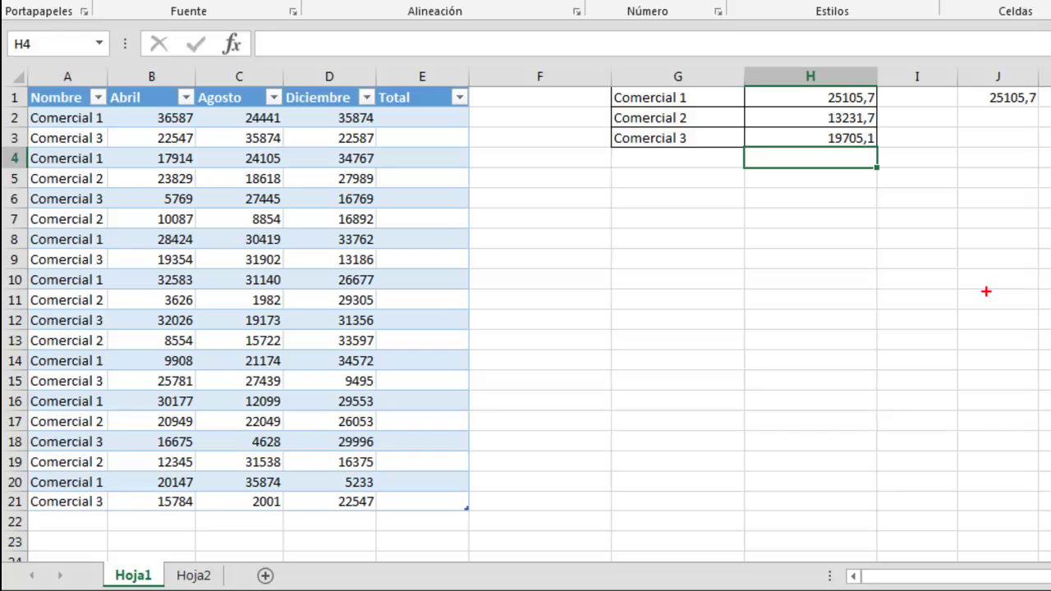
pyautogui.moveTo(746, 86); pyautogui.dragTo(885, 154)
pyautogui.moveTo(886, 99)
pyautogui.mouseDown()
pyautogui.moveTo(930, 100)
pyautogui.moveTo(918, 119)
pyautogui.moveTo(932, 144)
pyautogui.mouseUp()
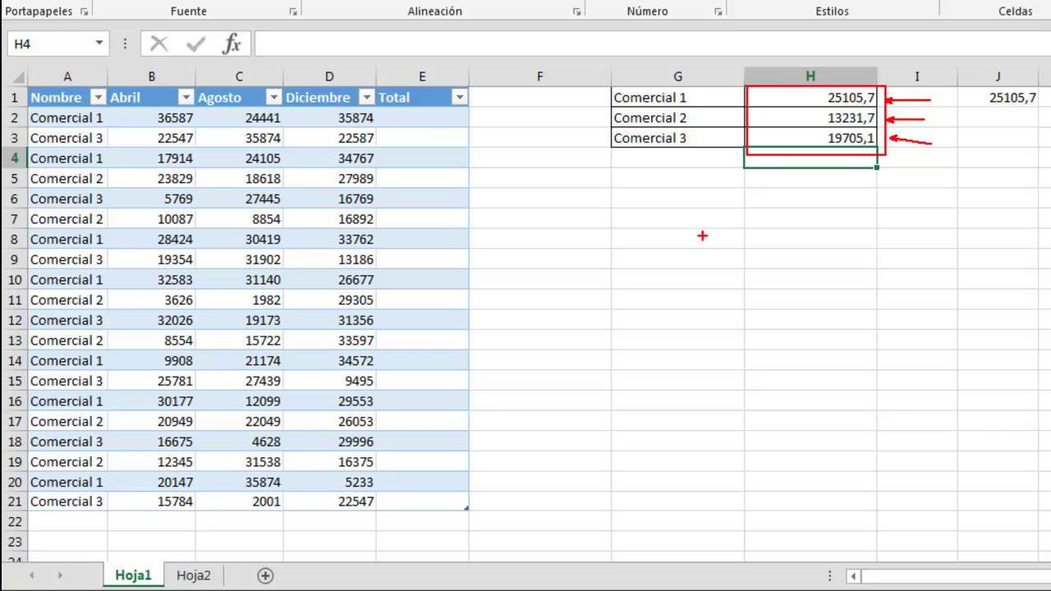
pyautogui.press('Escape')
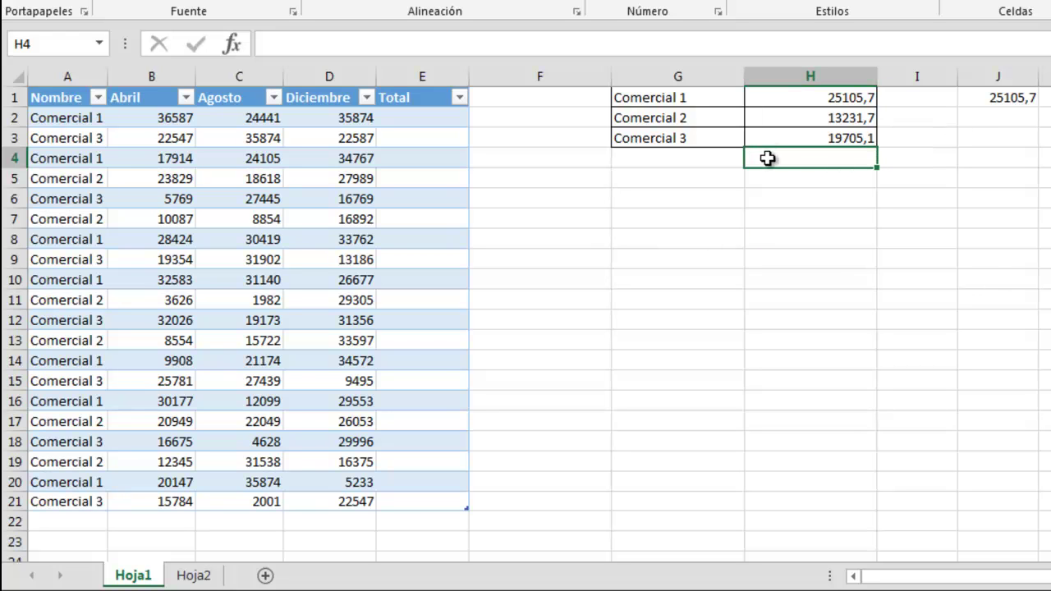
# Add a new empty row 22 at the end of the sales table
pyautogui.click(400, 505)
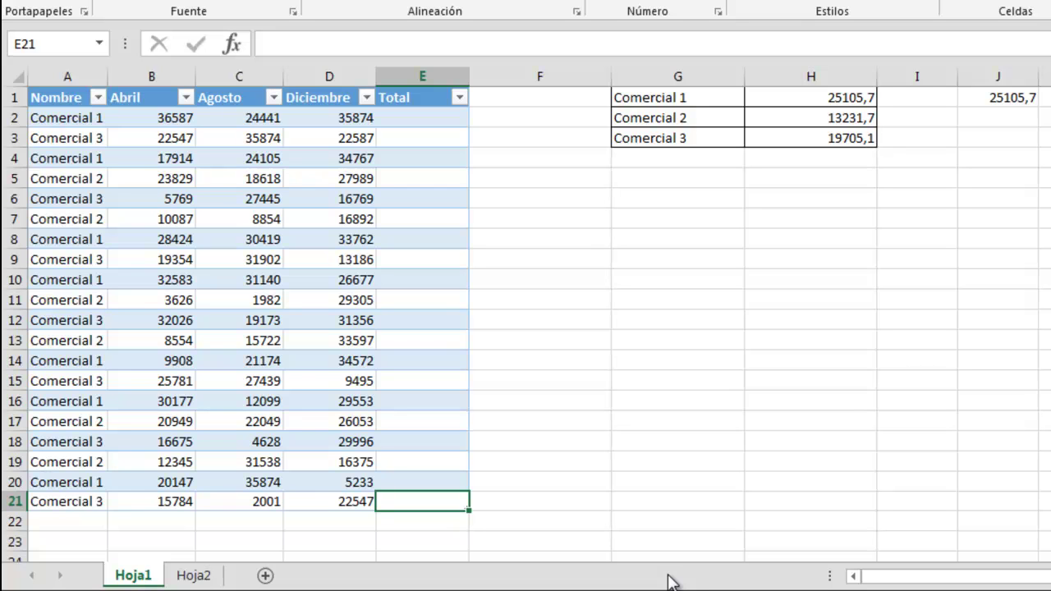
pyautogui.press('Tab')
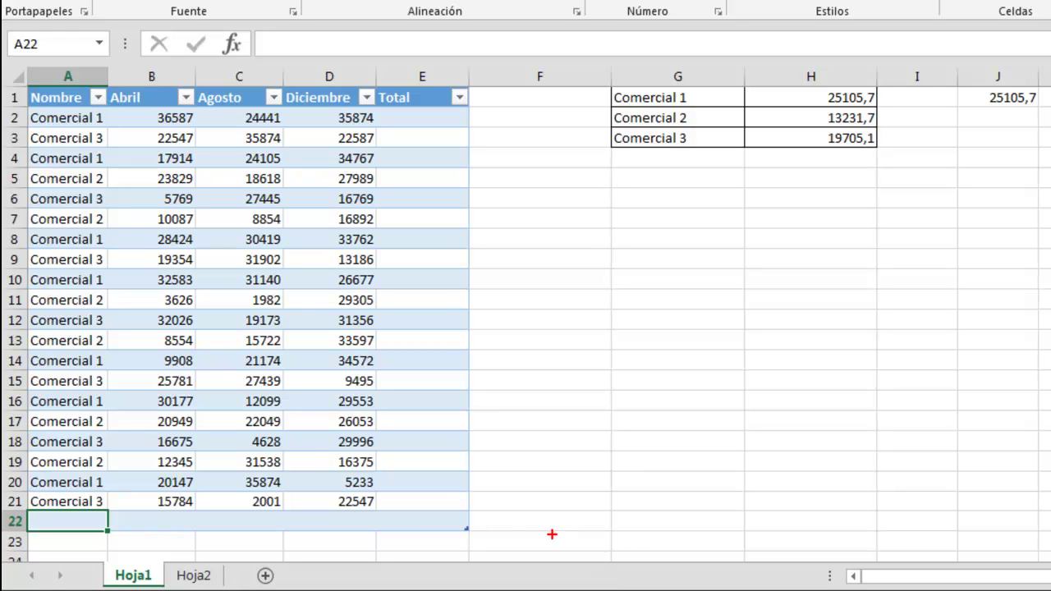
pyautogui.moveTo(441, 521); pyautogui.dragTo(547, 520)
pyautogui.press('Escape')
# Fill row 22 with Comercial 1 as Nombre, 35974 for Abril, 36541 for Agosto and 21587 for Diciembre
pyautogui.write('Com')
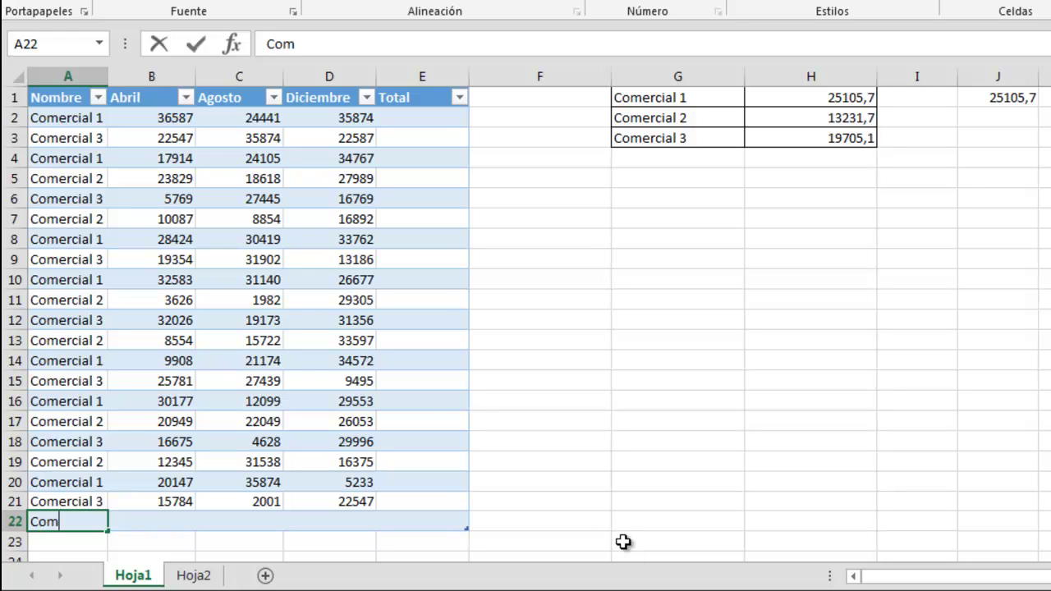
pyautogui.write('ercial 1')
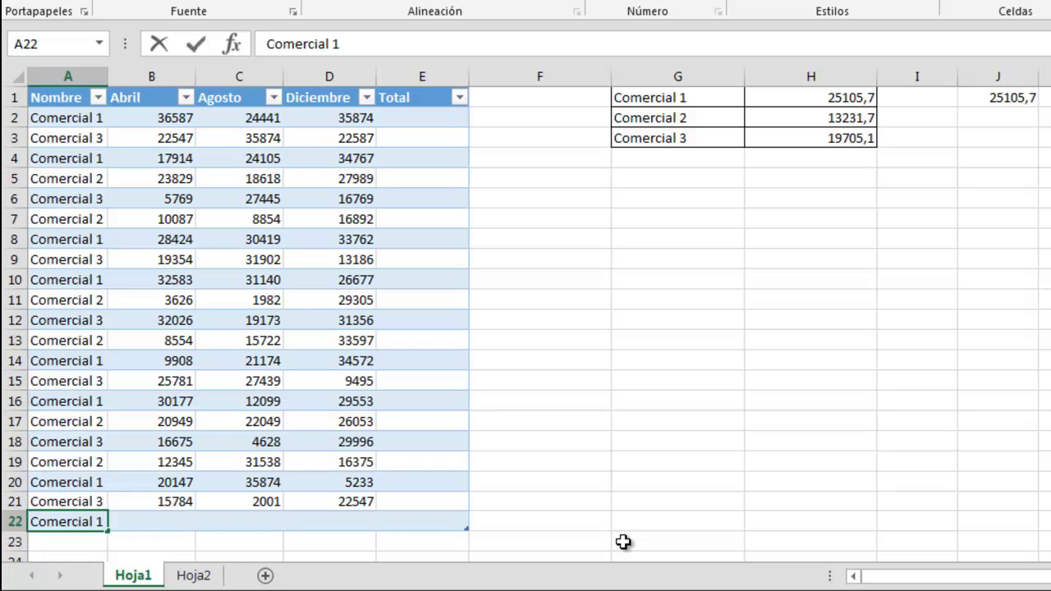
pyautogui.press('Tab')
pyautogui.write('3')
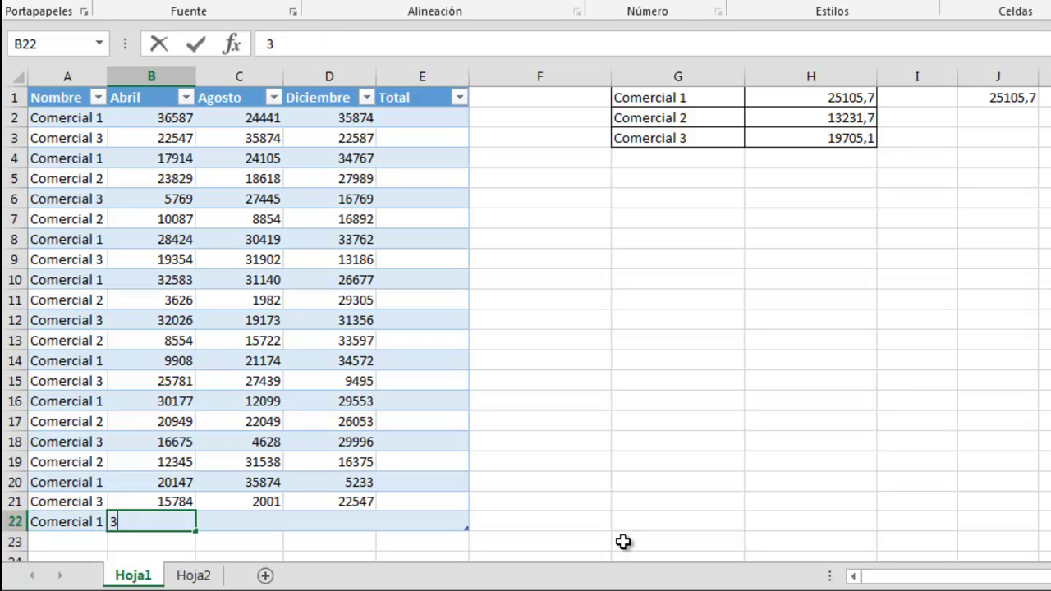
pyautogui.write('5974')
pyautogui.press('Tab')
pyautogui.write('36541')
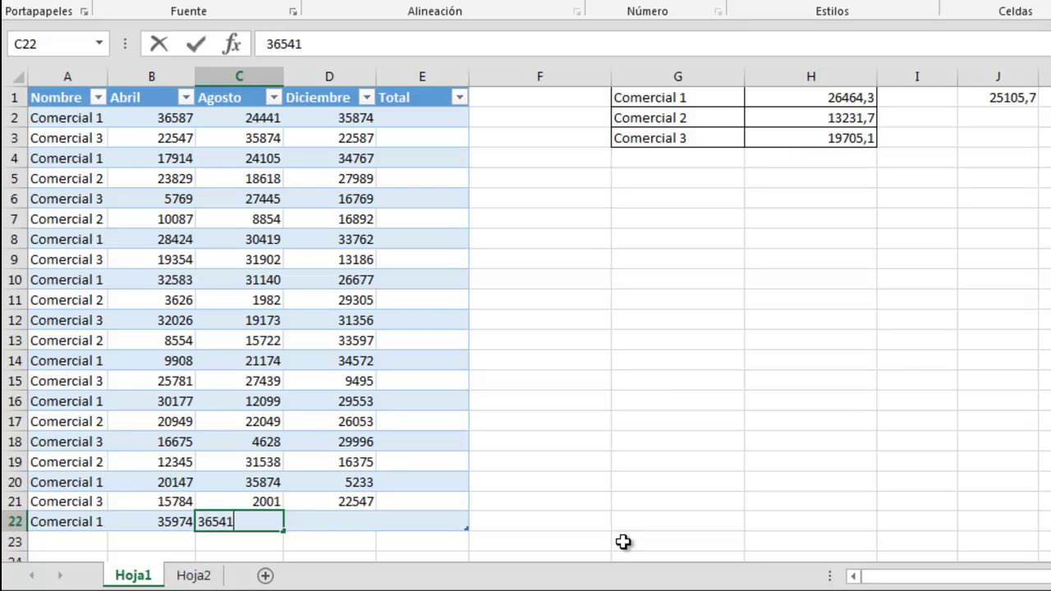
pyautogui.press('Tab')
pyautogui.write('21587')
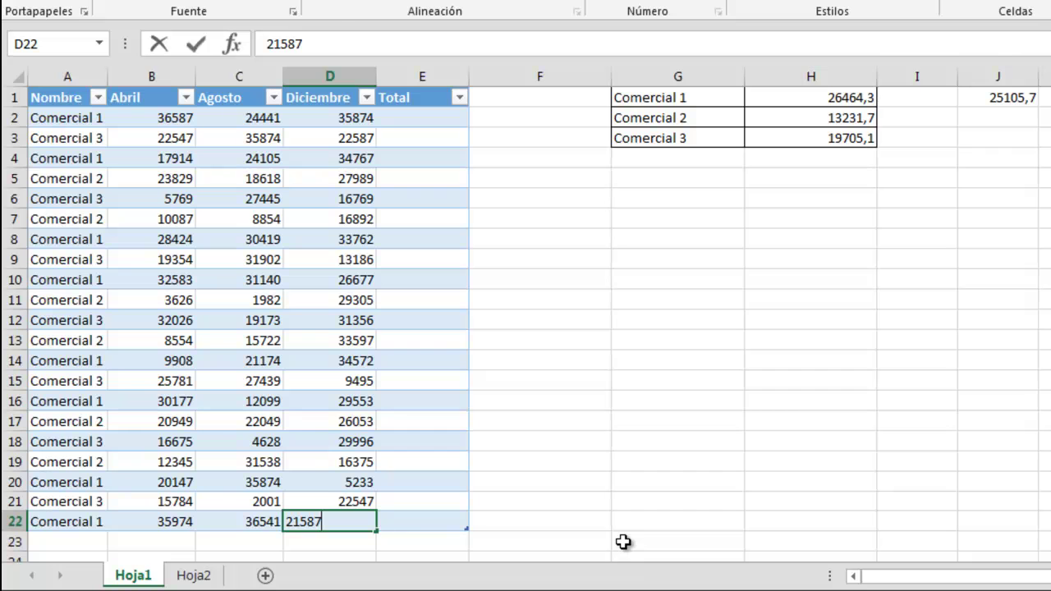
pyautogui.press('Tab')
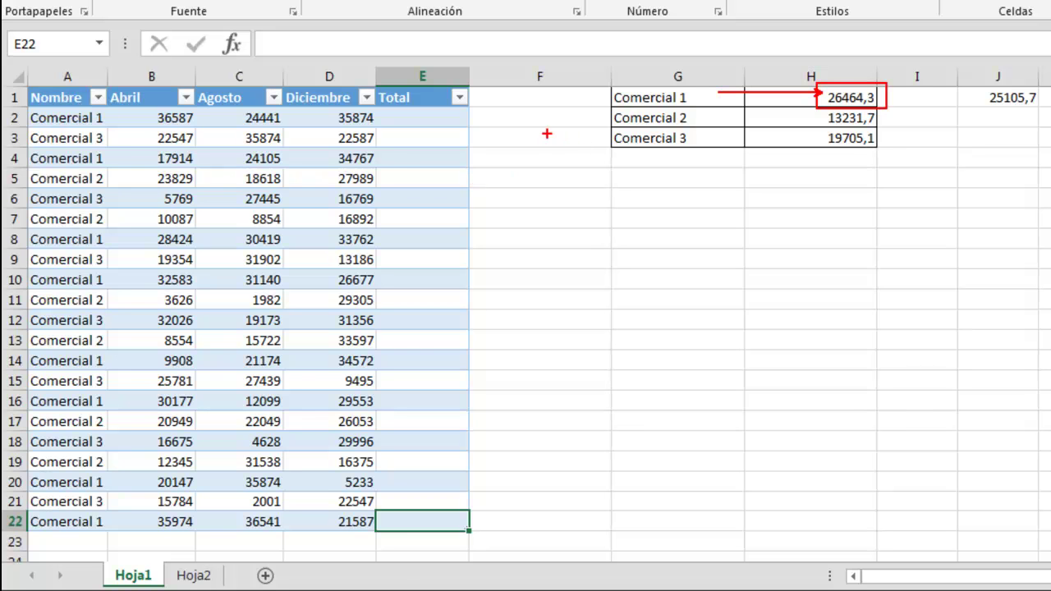
pyautogui.moveTo(31, 115)
pyautogui.mouseDown()
pyautogui.moveTo(234, 250)
pyautogui.moveTo(386, 371)
pyautogui.mouseUp()
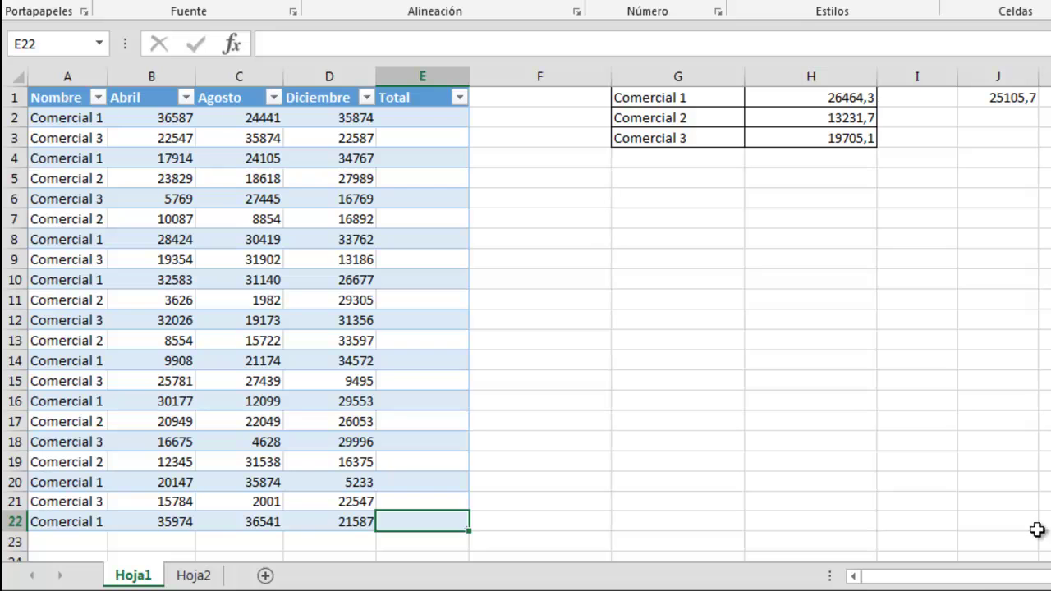
# Fill the table's Total column from E2 with the row sum =SUMA(Tabla8[@[Abril]:[Diciembre]])
pyautogui.click(422, 122)
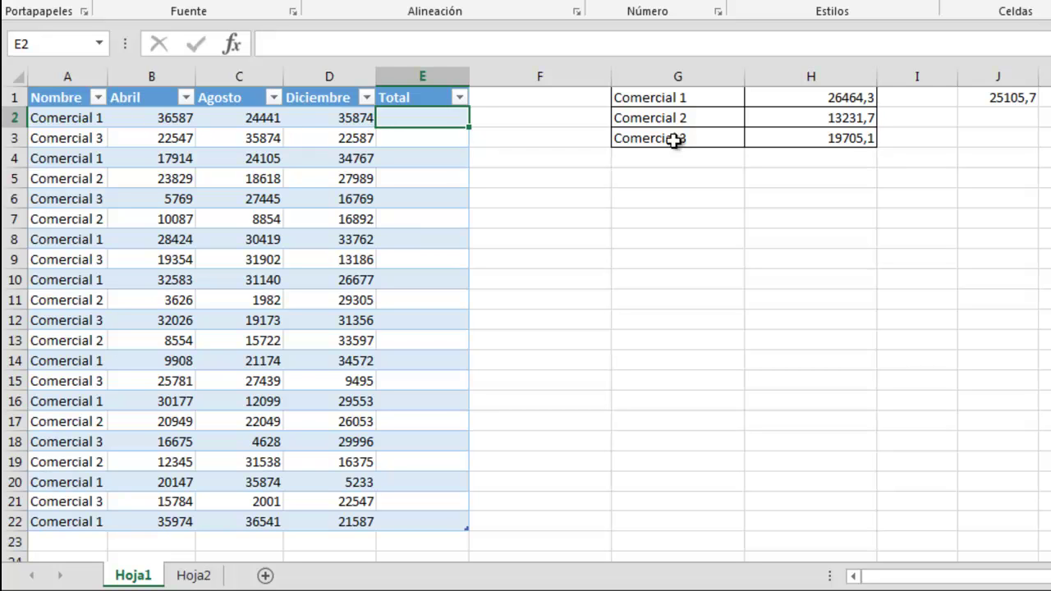
pyautogui.hotkey('alt', '=')
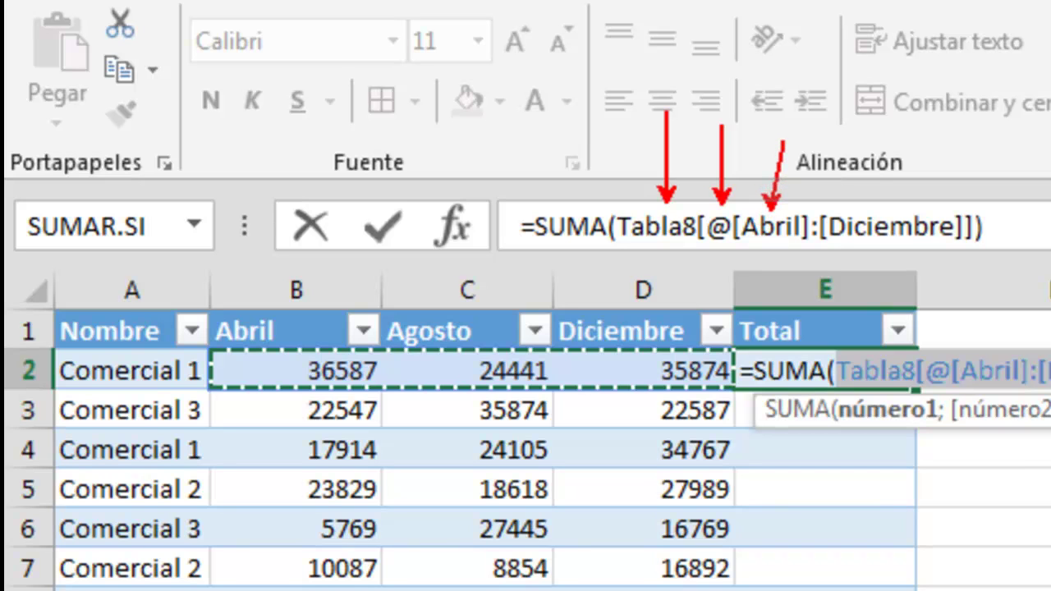
pyautogui.moveTo(895, 209); pyautogui.dragTo(903, 144)
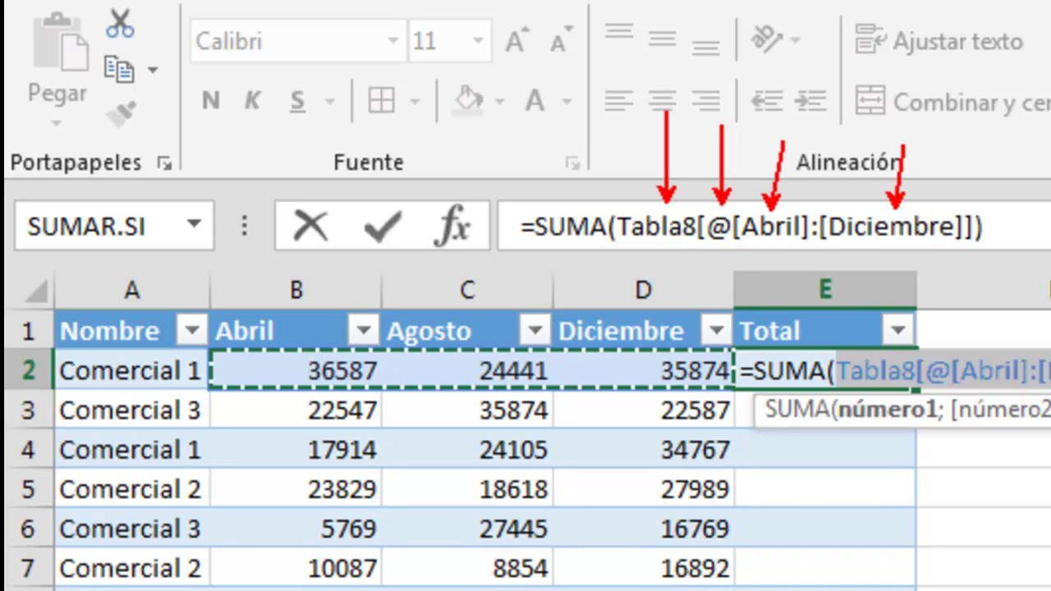
pyautogui.press('Return')
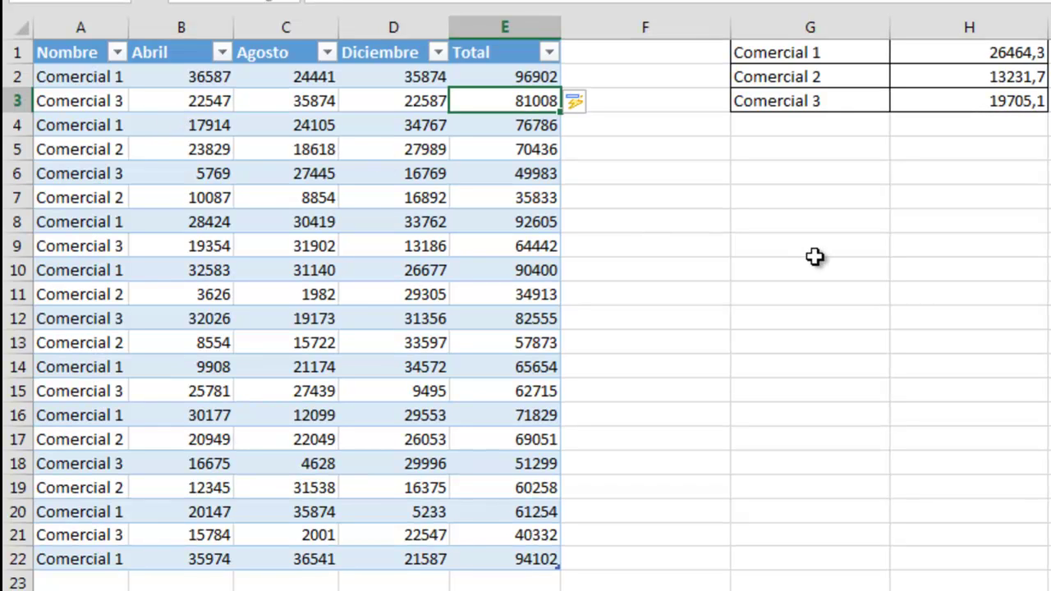
pyautogui.moveTo(485, 55)
pyautogui.mouseDown()
pyautogui.moveTo(582, 147)
pyautogui.moveTo(619, 413)
pyautogui.moveTo(613, 530)
pyautogui.moveTo(596, 583)
pyautogui.mouseUp()
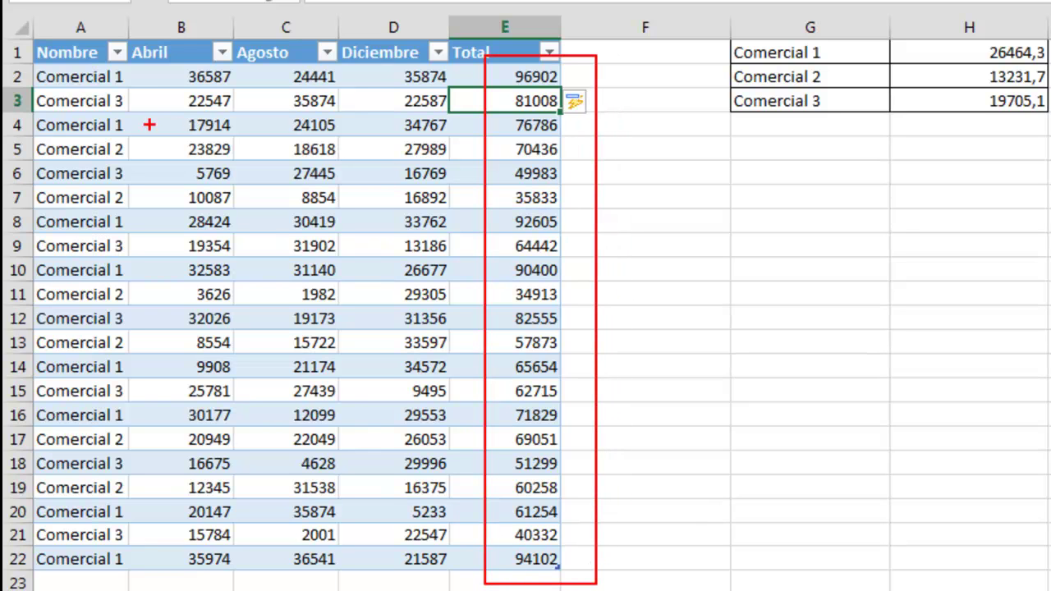
pyautogui.press('Escape')
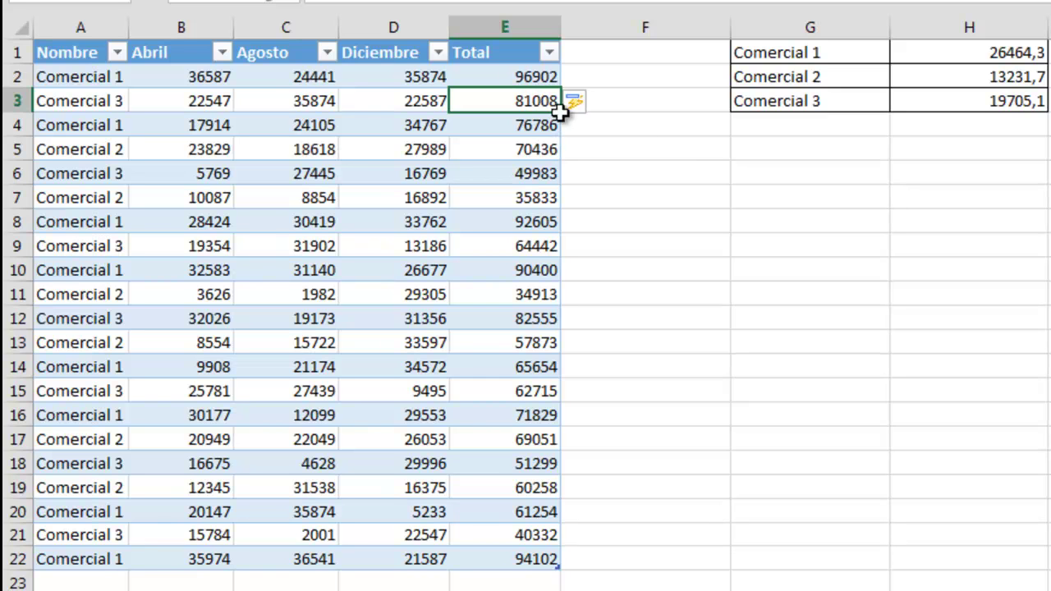
# Clear the Comercial averages and their borders from the range G1:H8
pyautogui.moveTo(768, 52); pyautogui.dragTo(969, 226)
pyautogui.press('Delete')
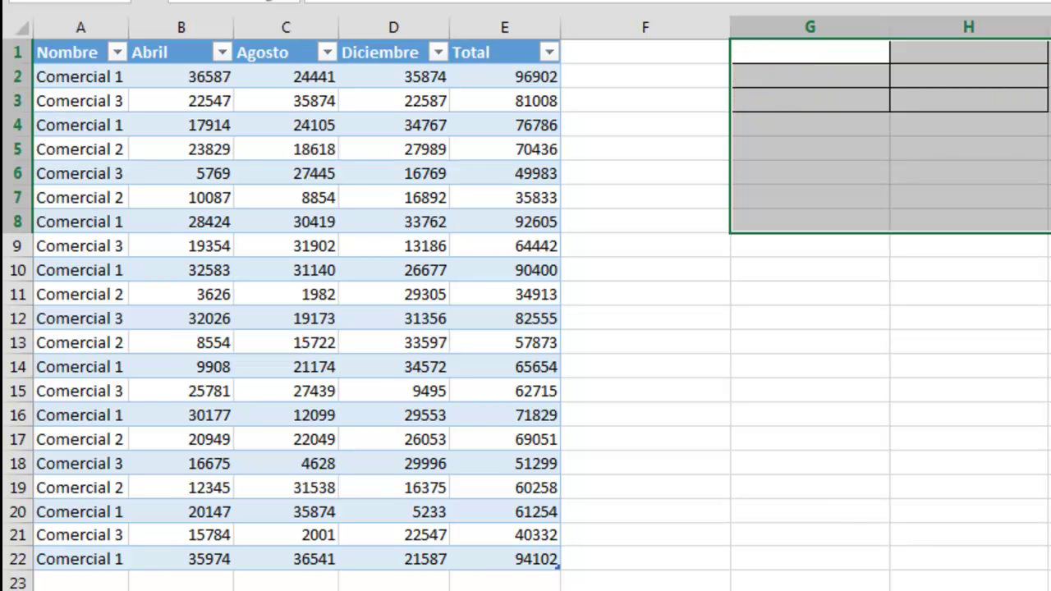
pyautogui.click(802, 58)
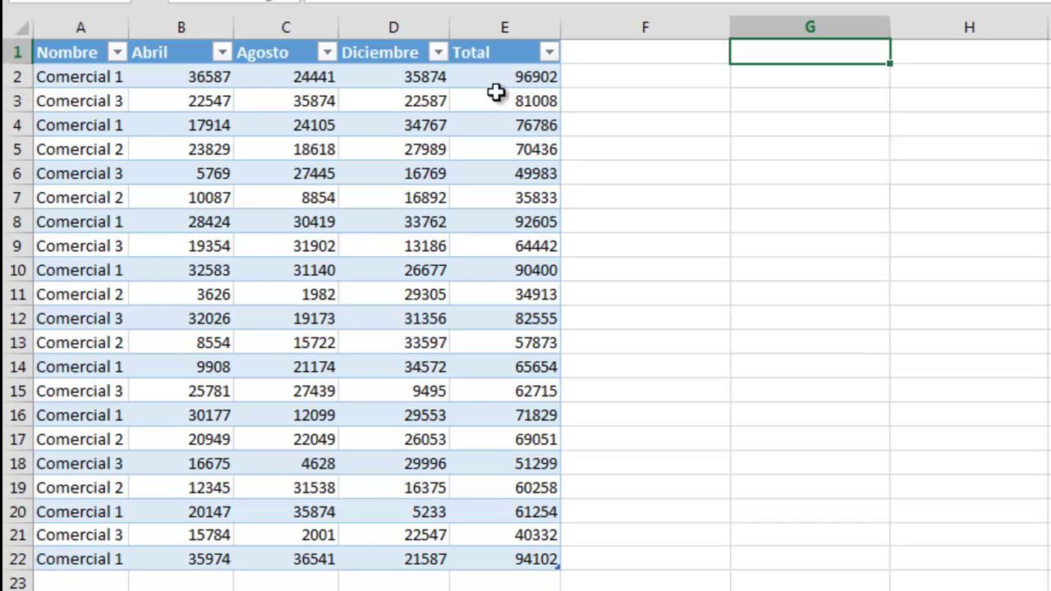
# Narrow column F and add a table column headed "Comisión" in F1, next to Total
pyautogui.click(659, 51)
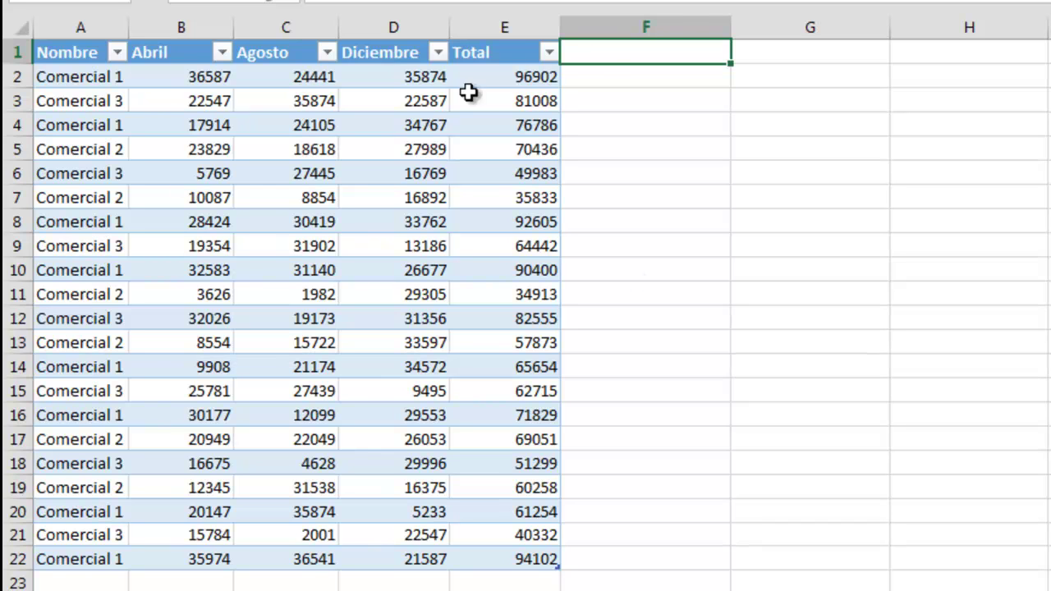
pyautogui.moveTo(730, 27); pyautogui.dragTo(677, 27)
pyautogui.write('Comisión')
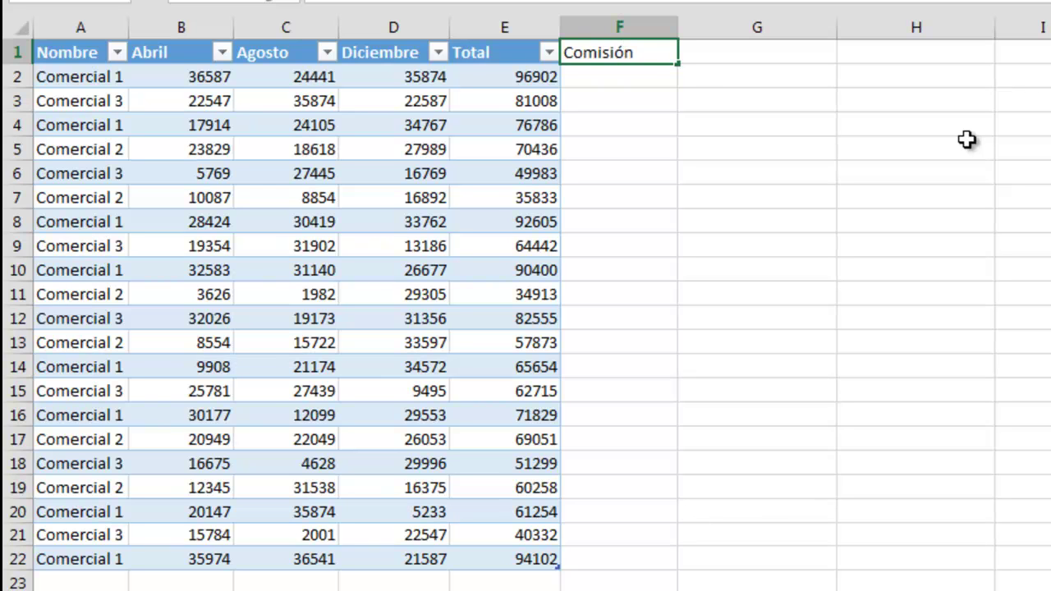
pyautogui.press('Return')
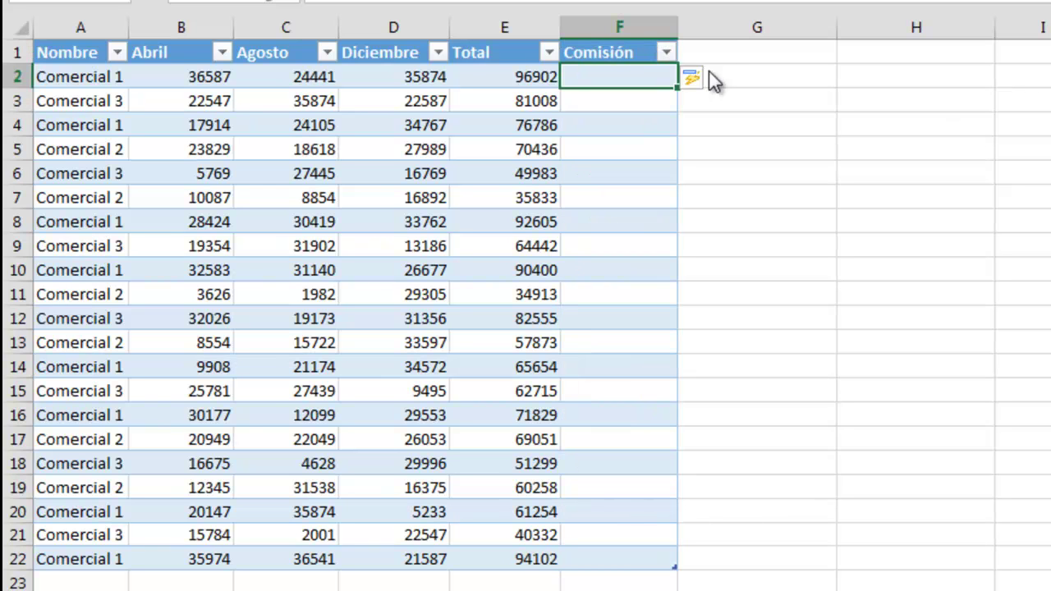
pyautogui.click(608, 25)
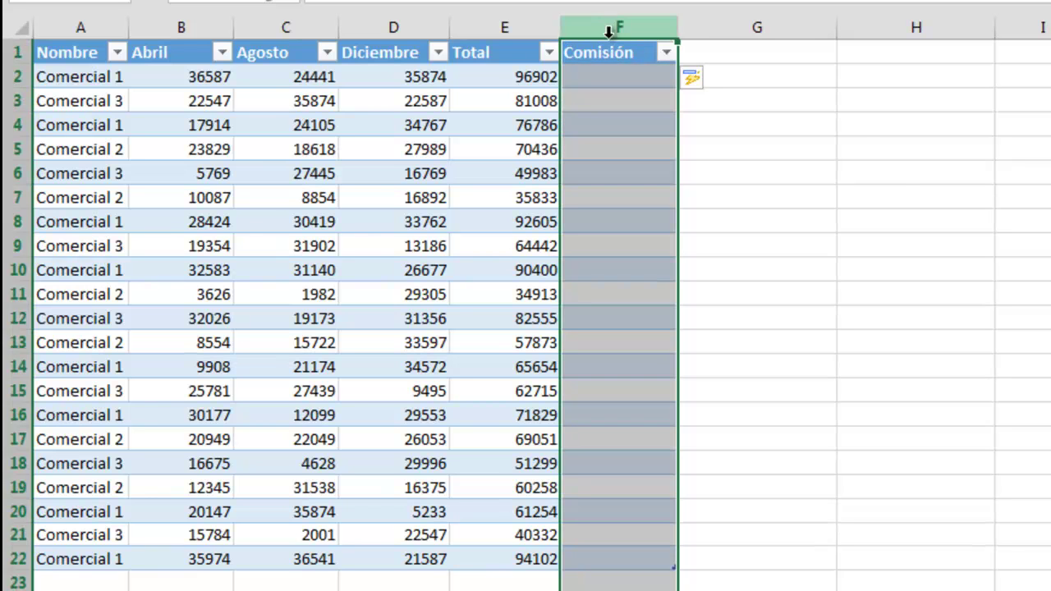
pyautogui.click(844, 130)
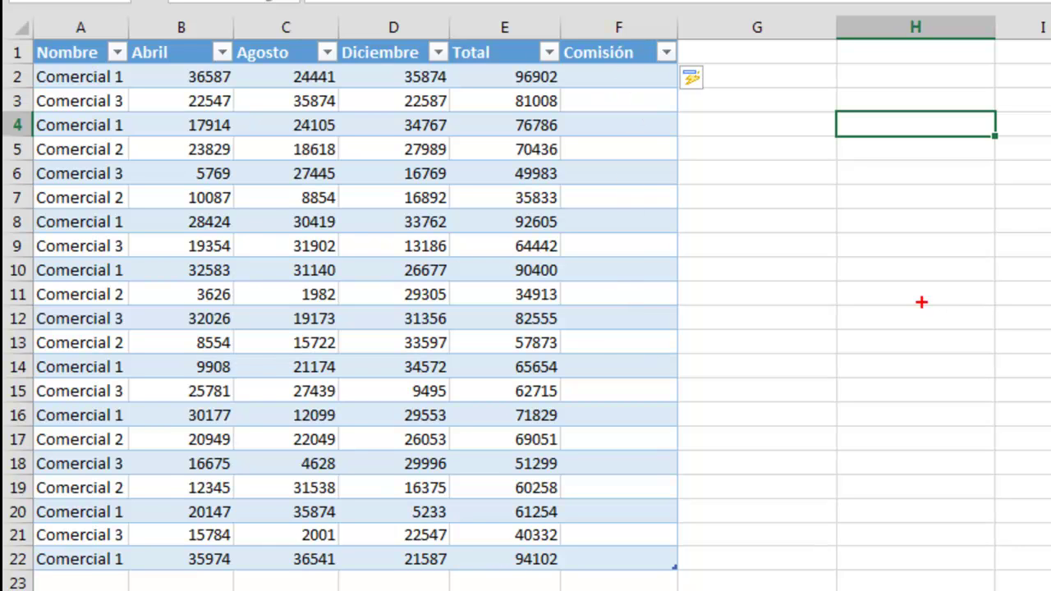
pyautogui.moveTo(652, 539); pyautogui.dragTo(703, 581)
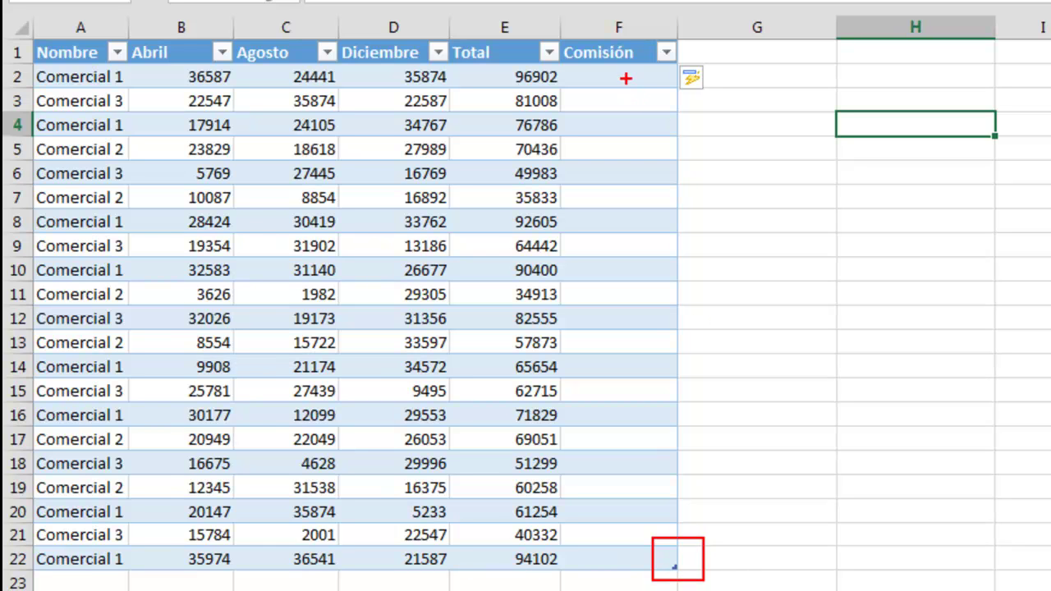
pyautogui.moveTo(626, 77); pyautogui.dragTo(610, 0)
pyautogui.moveTo(27, 37); pyautogui.dragTo(679, 570)
pyautogui.press('Escape')
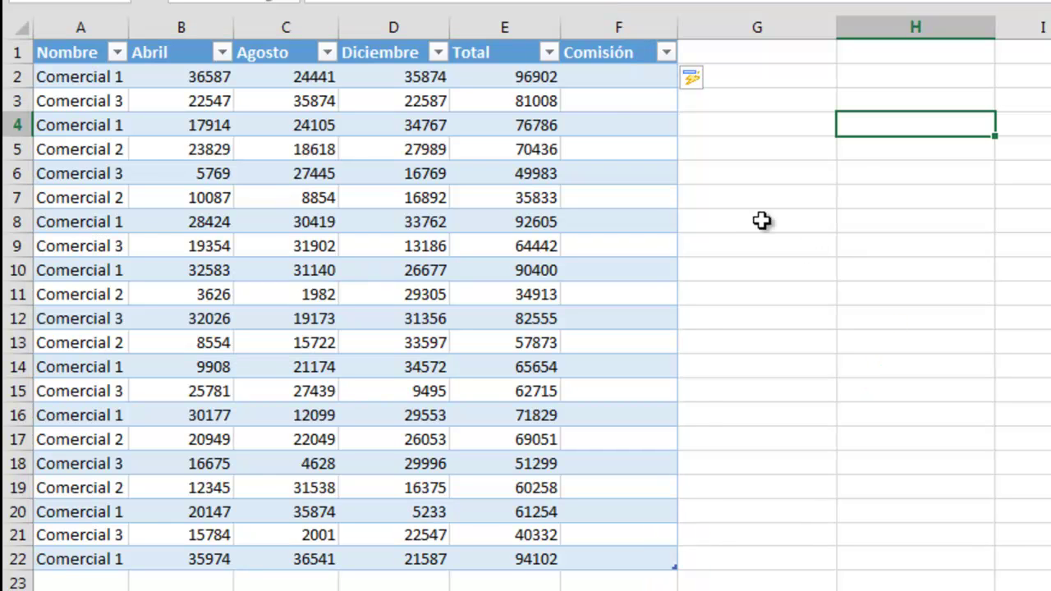
pyautogui.click(616, 78)
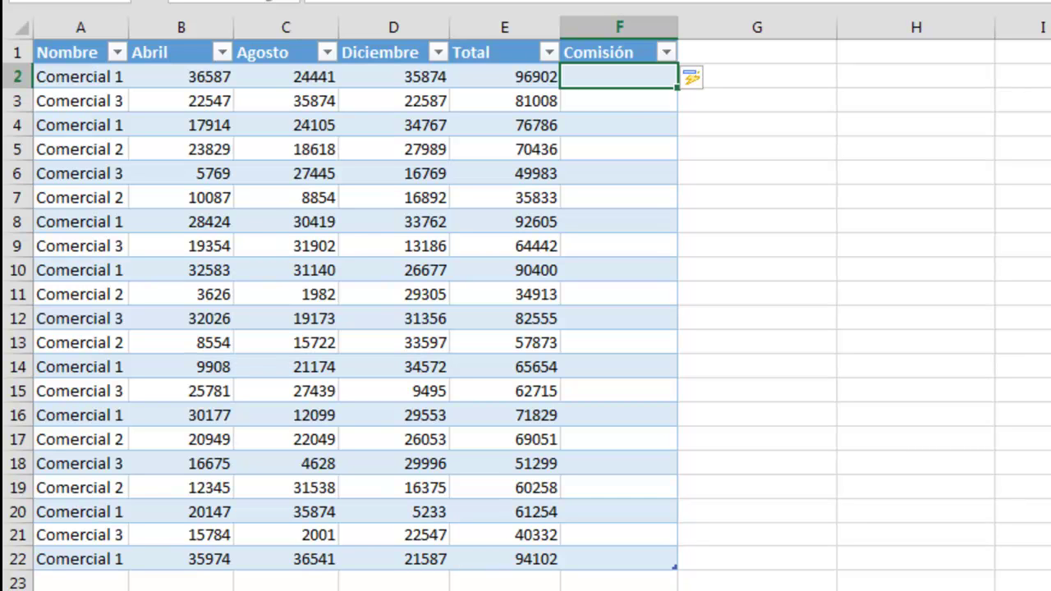
pyautogui.write('=')
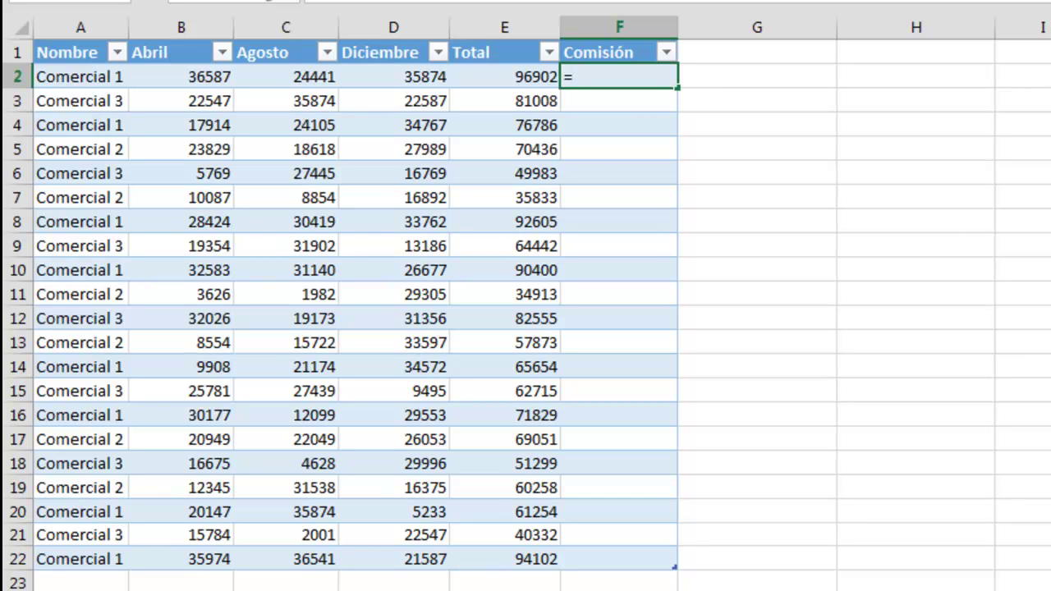
pyautogui.click(526, 73)
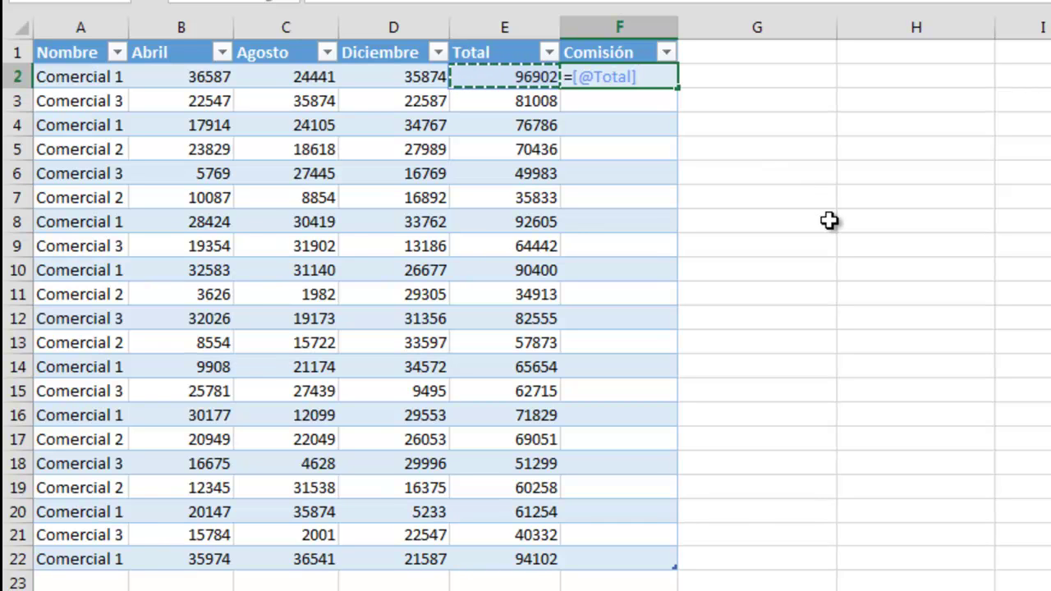
pyautogui.write('*5%')
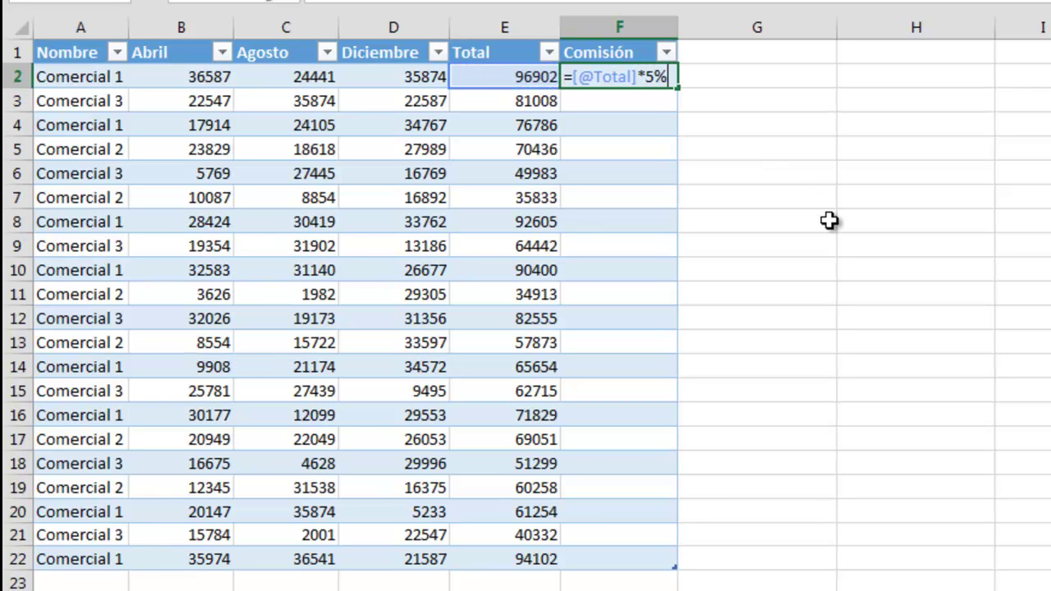
pyautogui.press('Return')
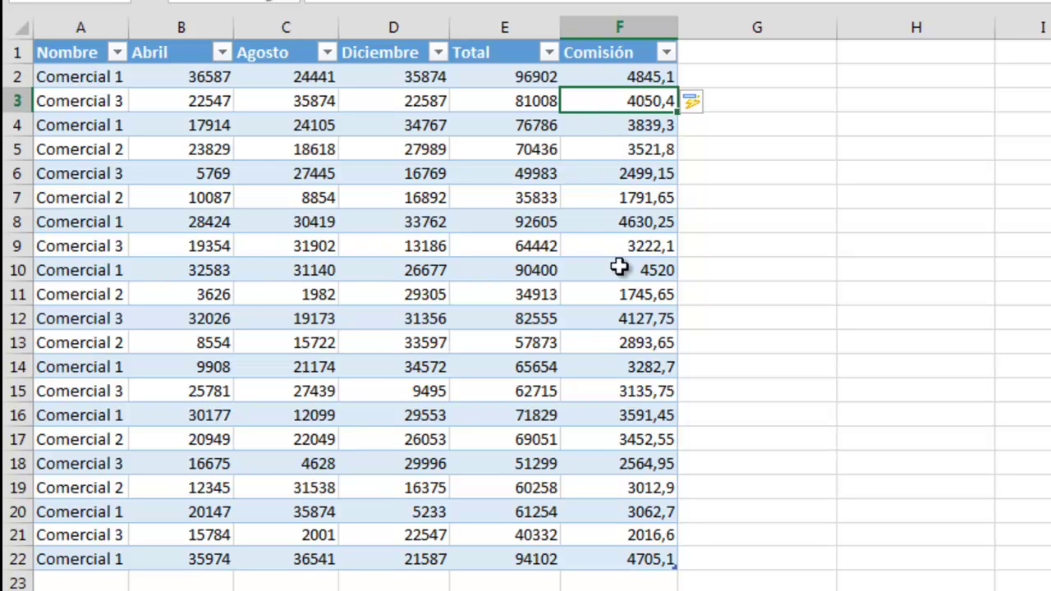
pyautogui.click(614, 76)
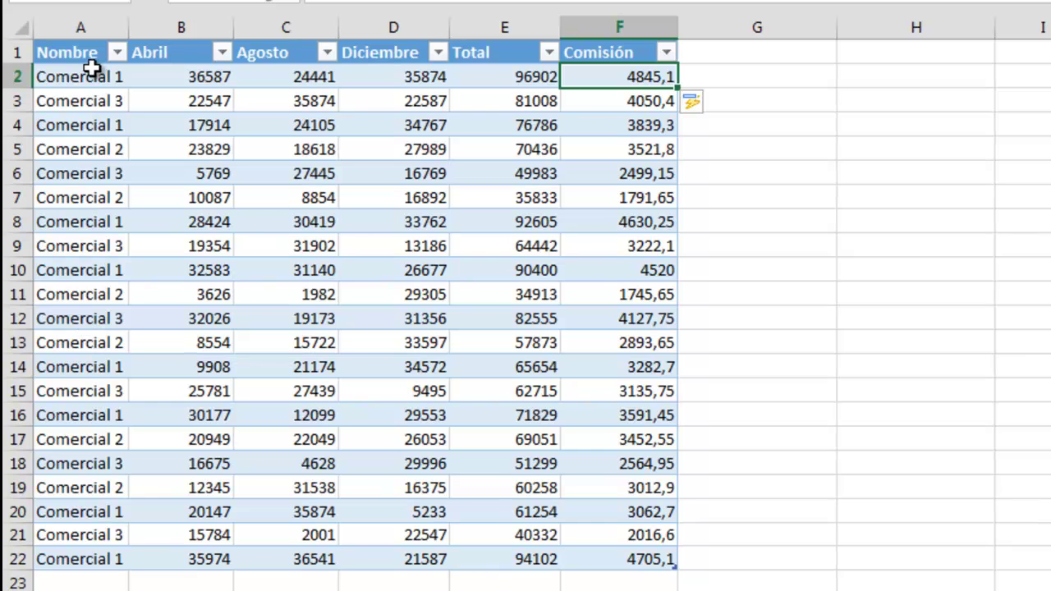
pyautogui.moveTo(615, 76); pyautogui.dragTo(657, 559)
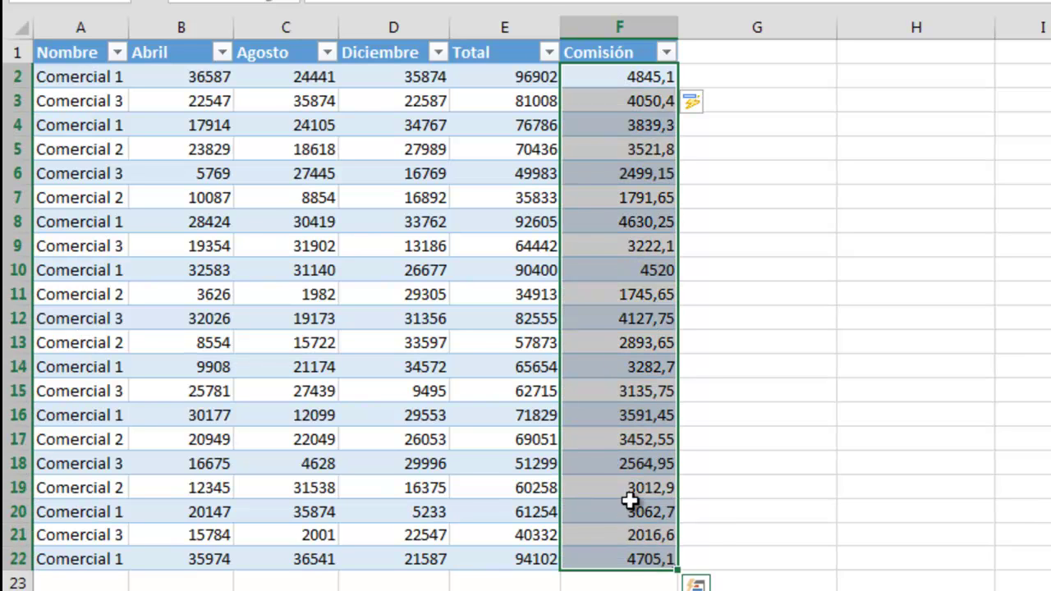
pyautogui.click(616, 80)
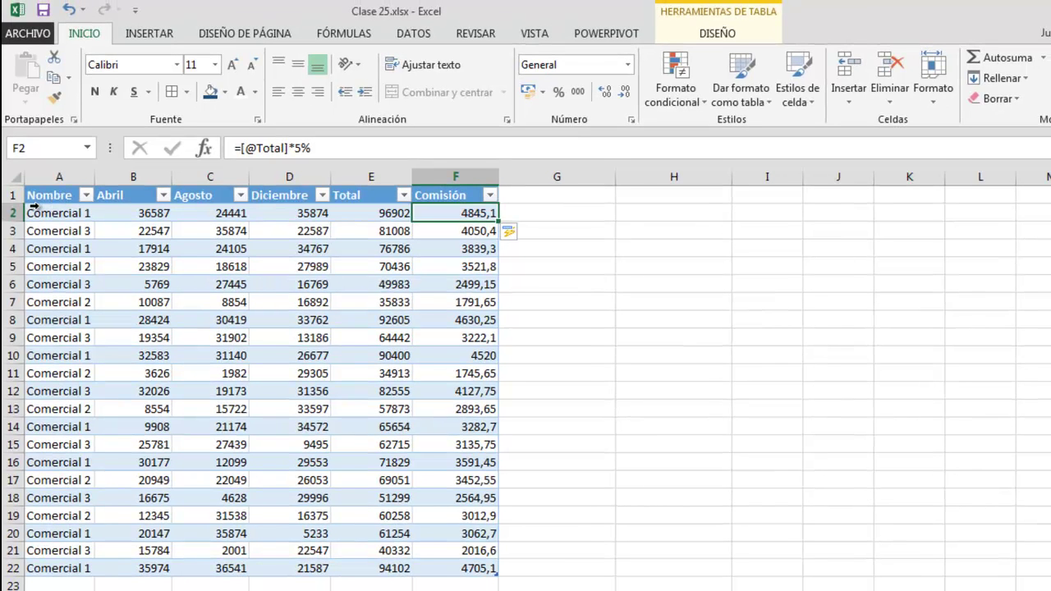
# Examine the table's column headings while moving down past row 22 and back up to the first row
pyautogui.scroll(-5, 270, 410)
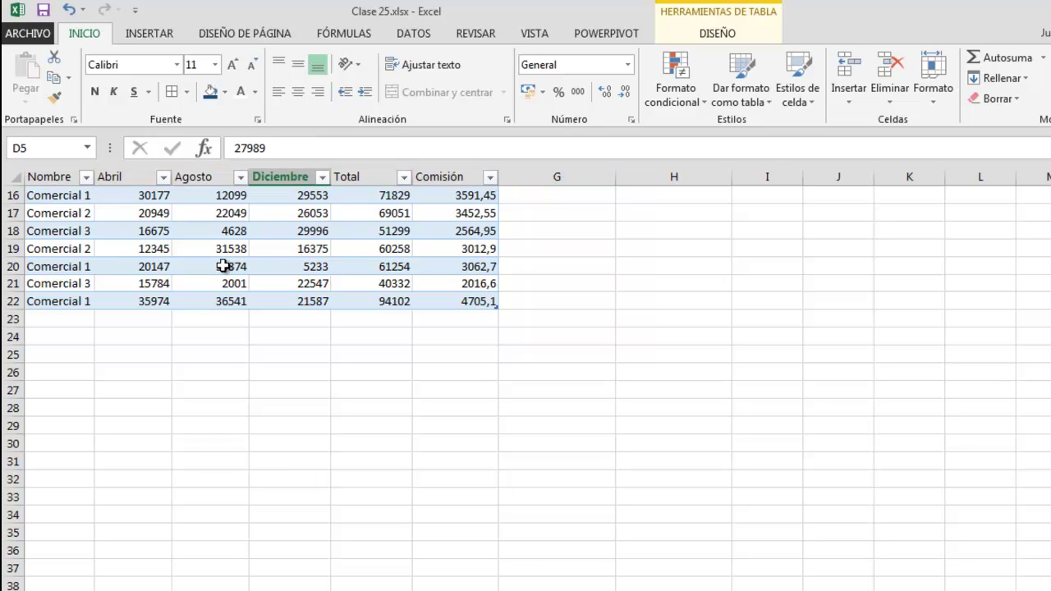
pyautogui.scroll(-2, 222, 266)
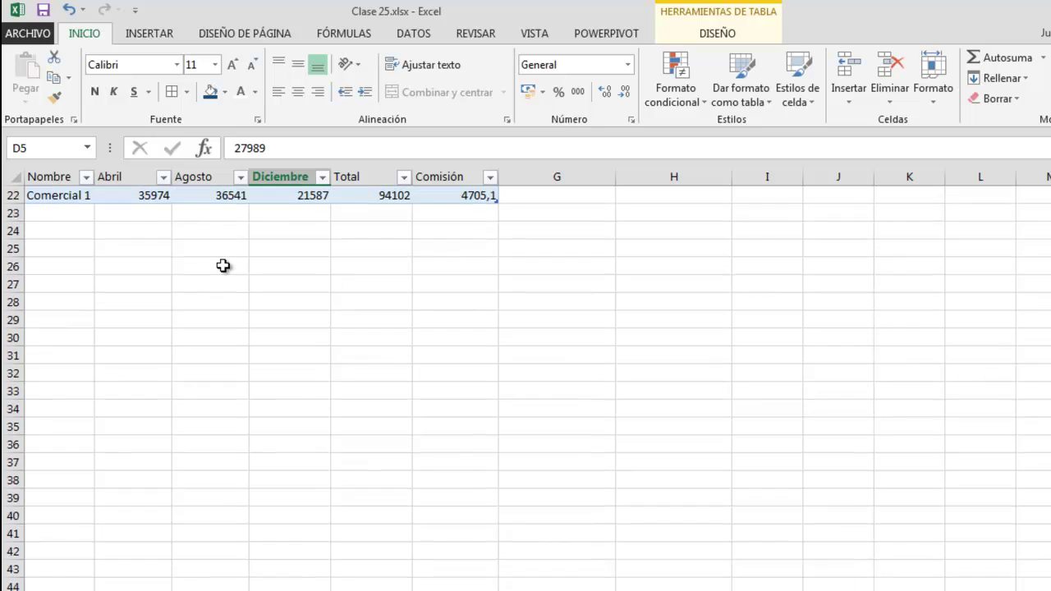
pyautogui.scroll(2, 223, 265)
pyautogui.scroll(3, 222, 265)
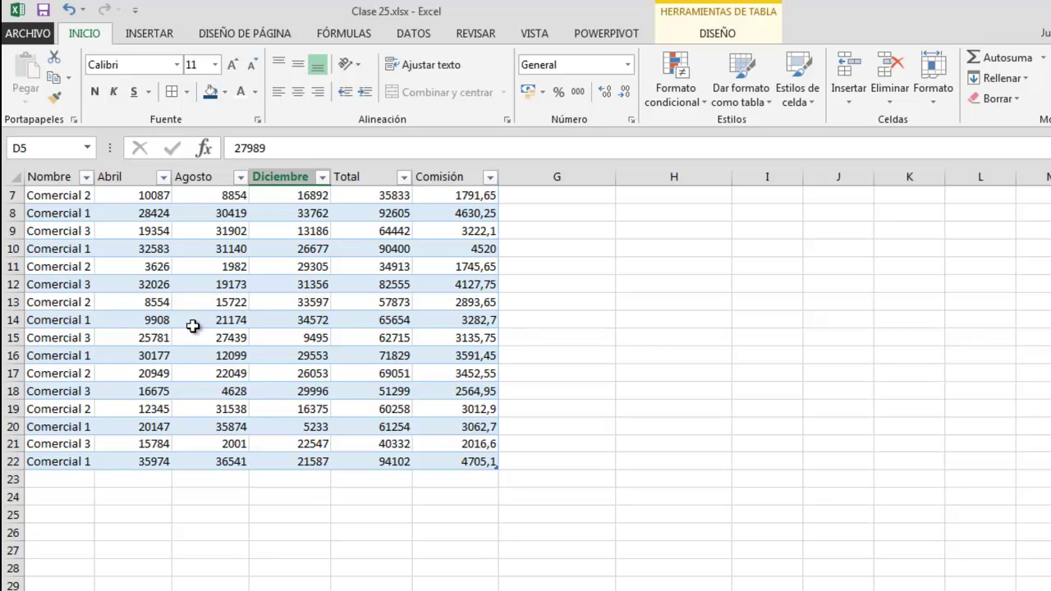
pyautogui.scroll(-2, 174, 279)
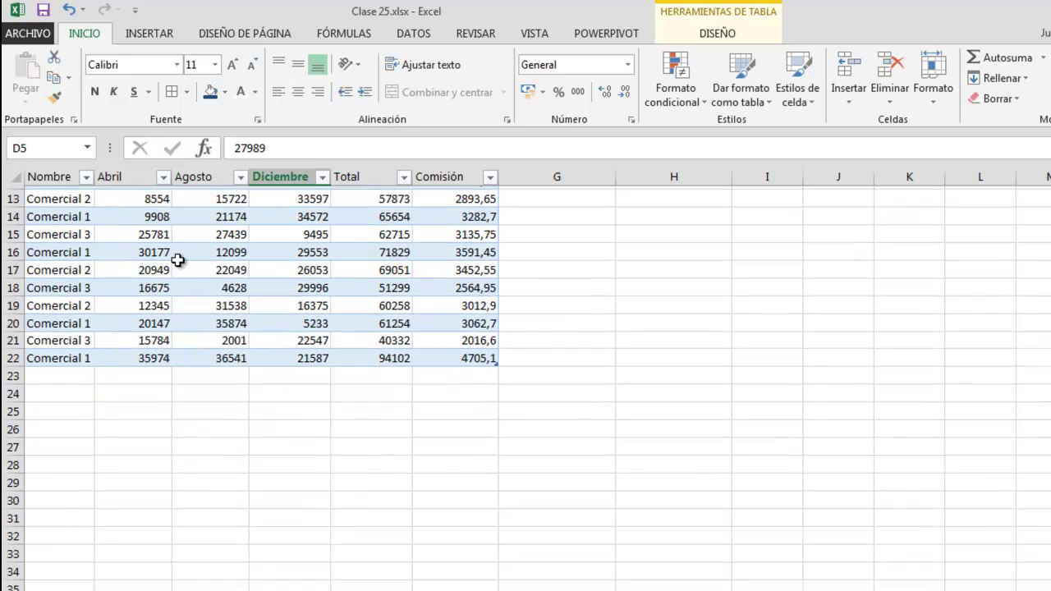
pyautogui.scroll(-2, 178, 259)
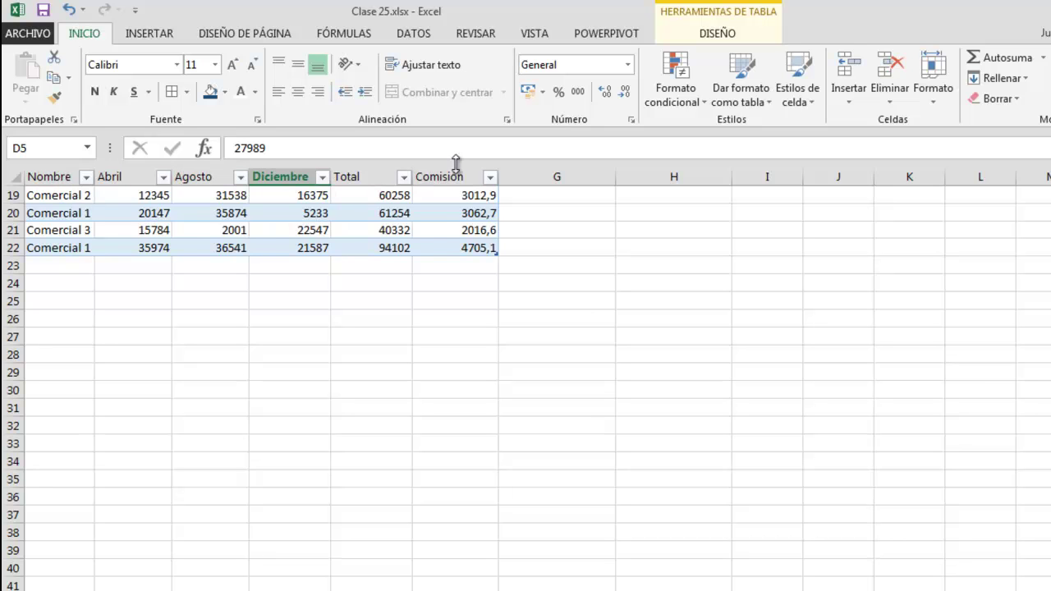
pyautogui.scroll(6, 225, 227)
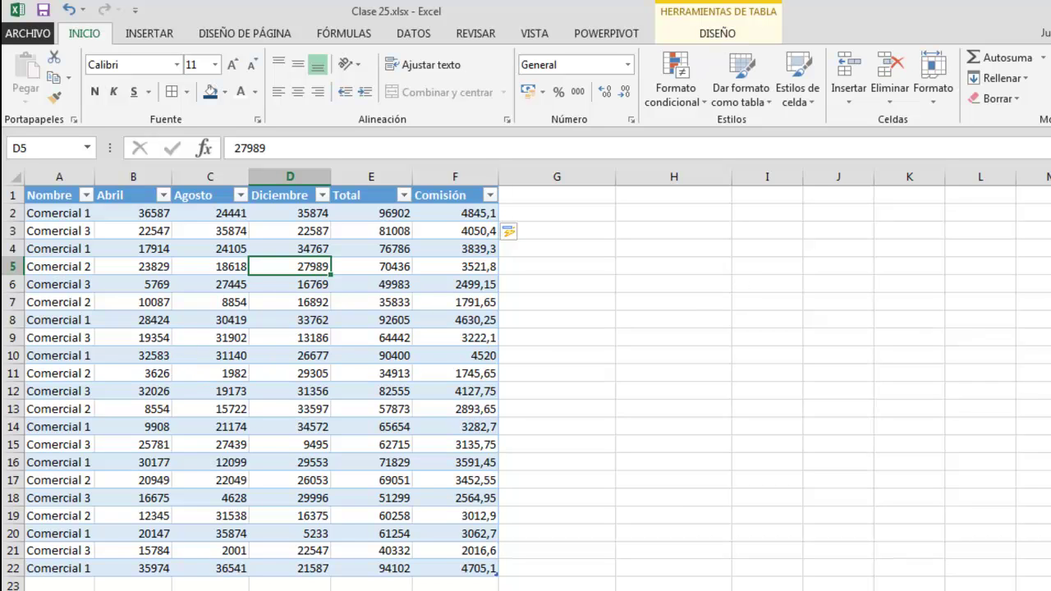
# Turn on the totals row (Fila de totales) for the sales table Tabla8
pyautogui.moveTo(695, 21)
pyautogui.mouseDown()
pyautogui.moveTo(748, 52)
pyautogui.moveTo(753, 38)
pyautogui.moveTo(910, 30)
pyautogui.mouseUp()
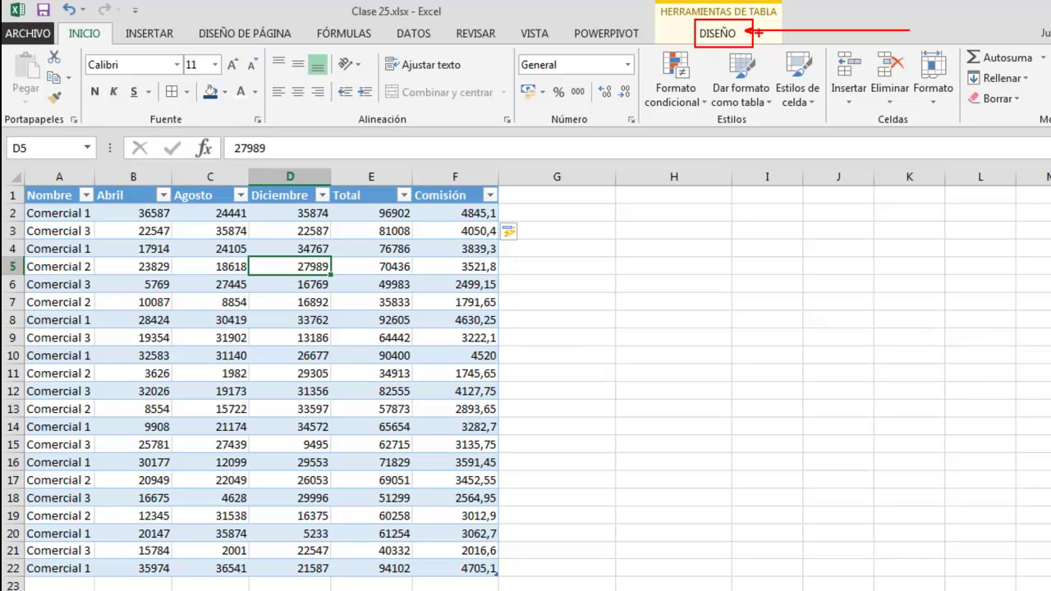
pyautogui.click(732, 33)
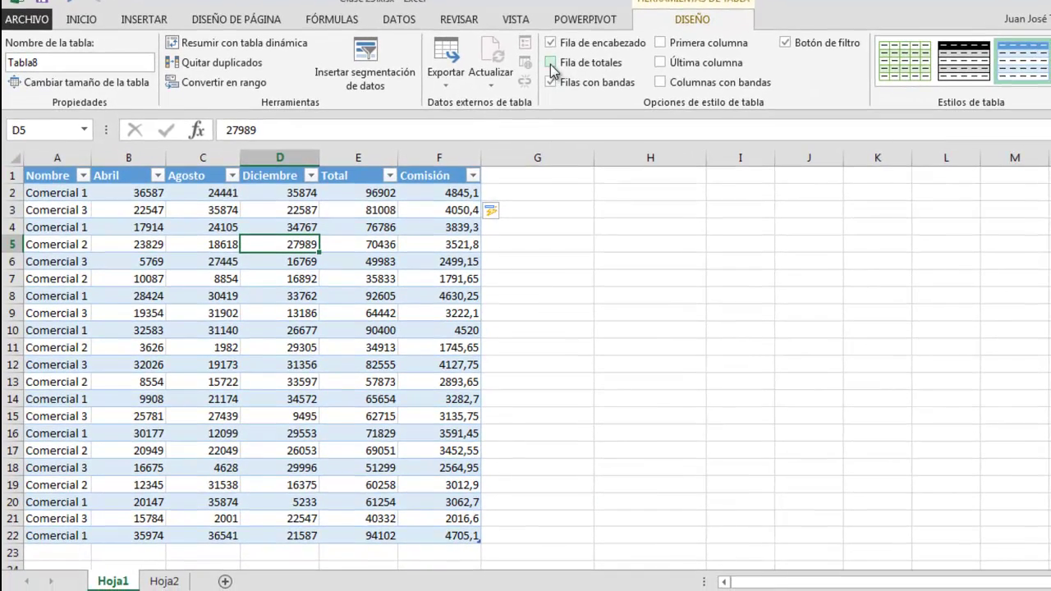
pyautogui.click(550, 64)
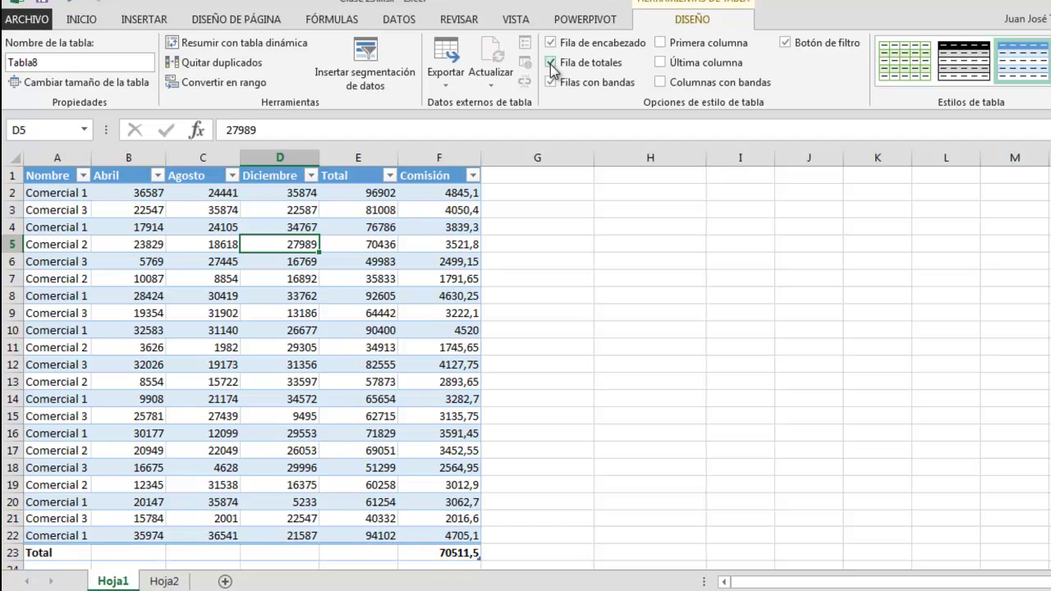
pyautogui.scroll(-1, 629, 465)
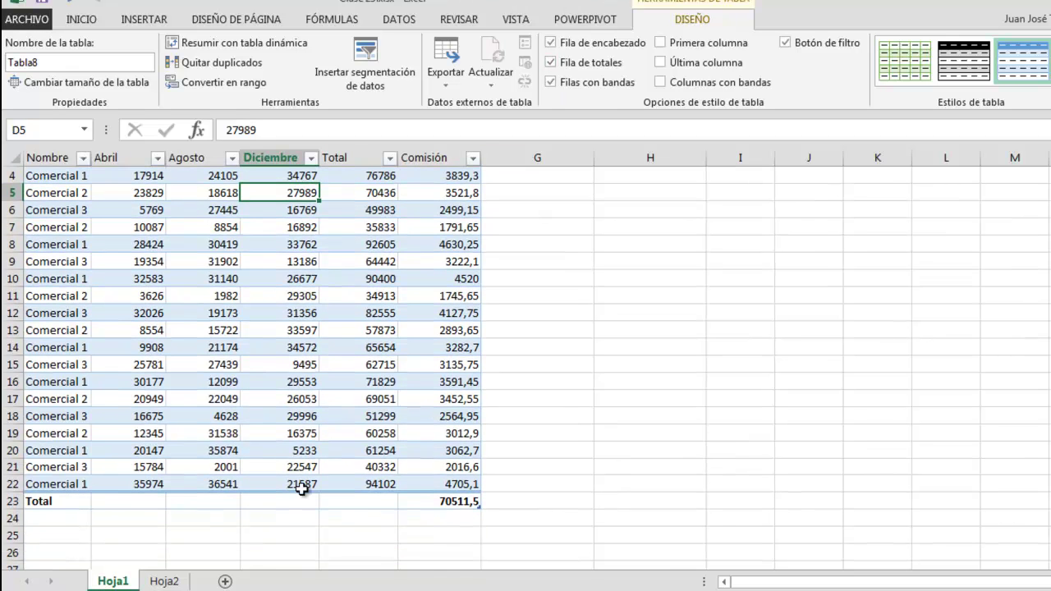
# Set the Abril cell of the totals row to Promedio and copy it across through Comisión
pyautogui.click(52, 503)
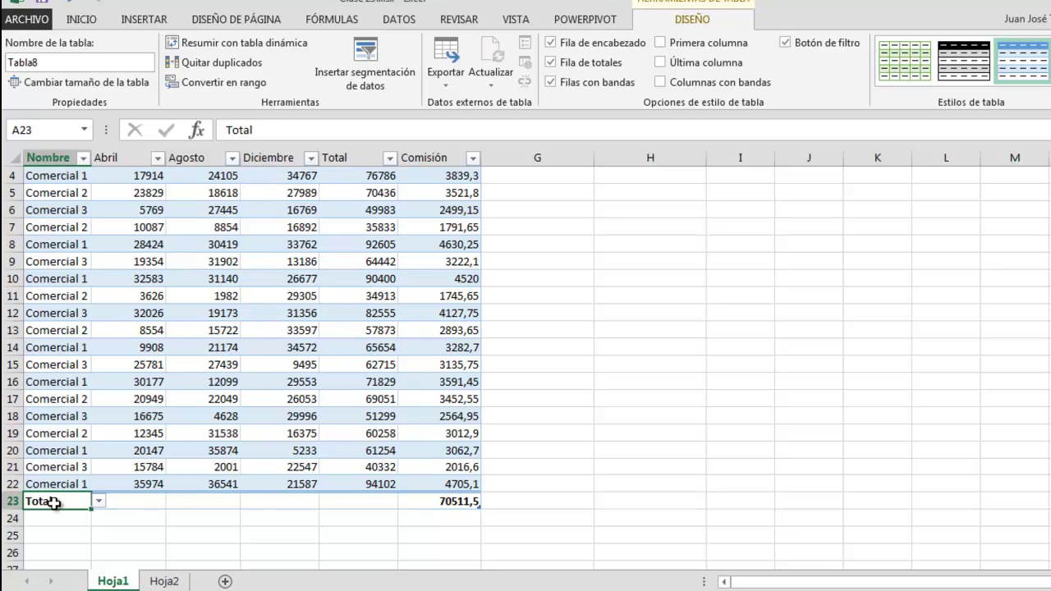
pyautogui.click(135, 502)
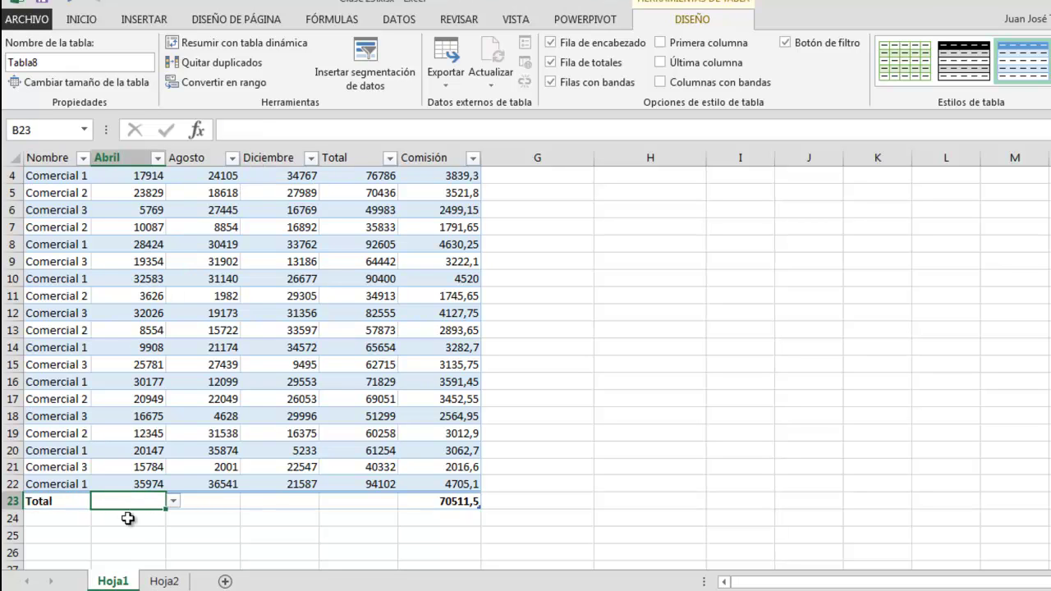
pyautogui.click(173, 501)
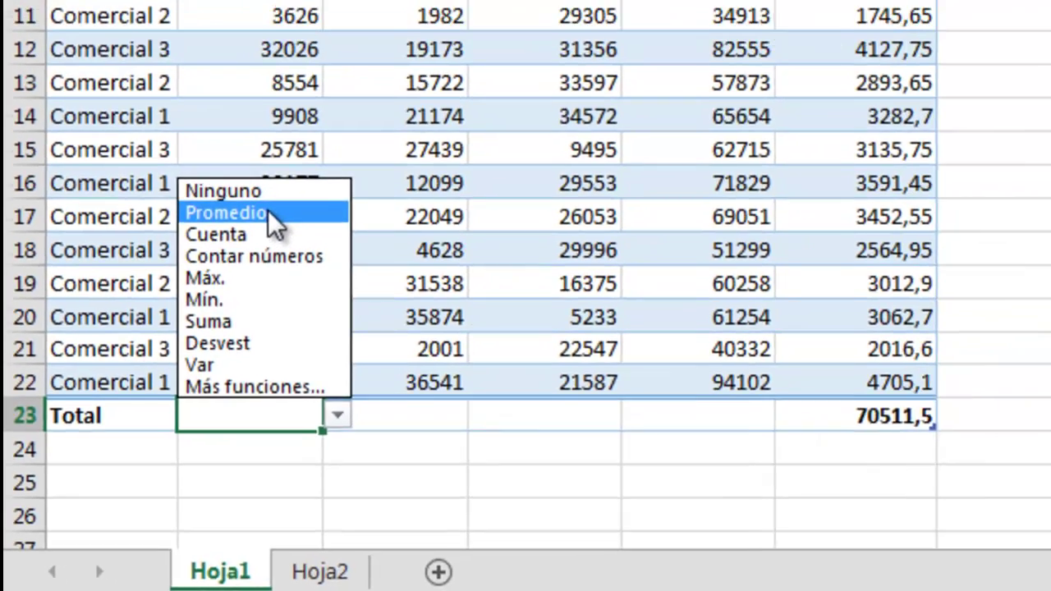
pyautogui.click(329, 129)
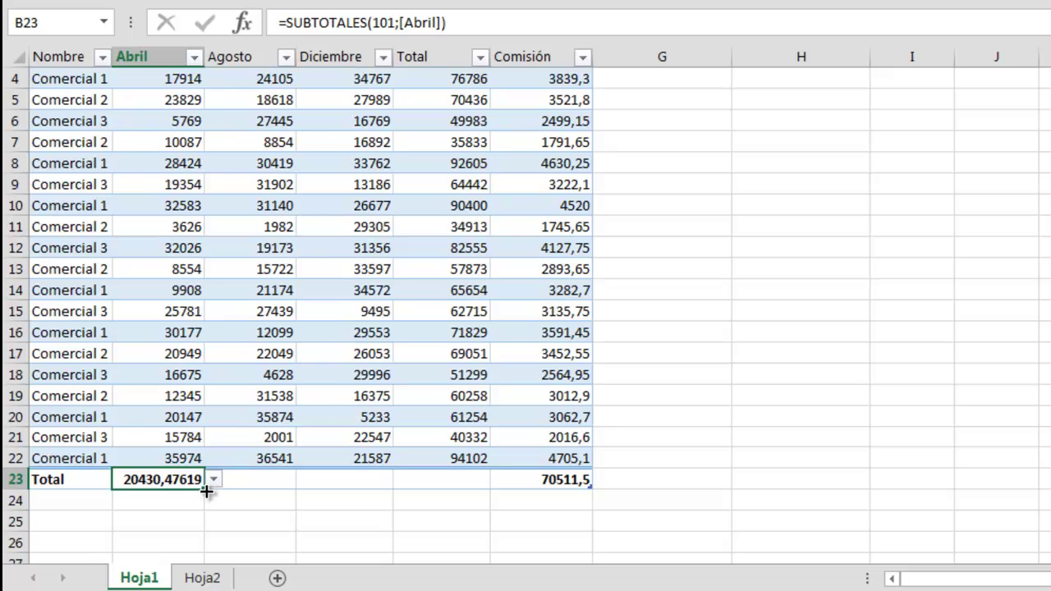
pyautogui.moveTo(206, 491); pyautogui.dragTo(575, 492)
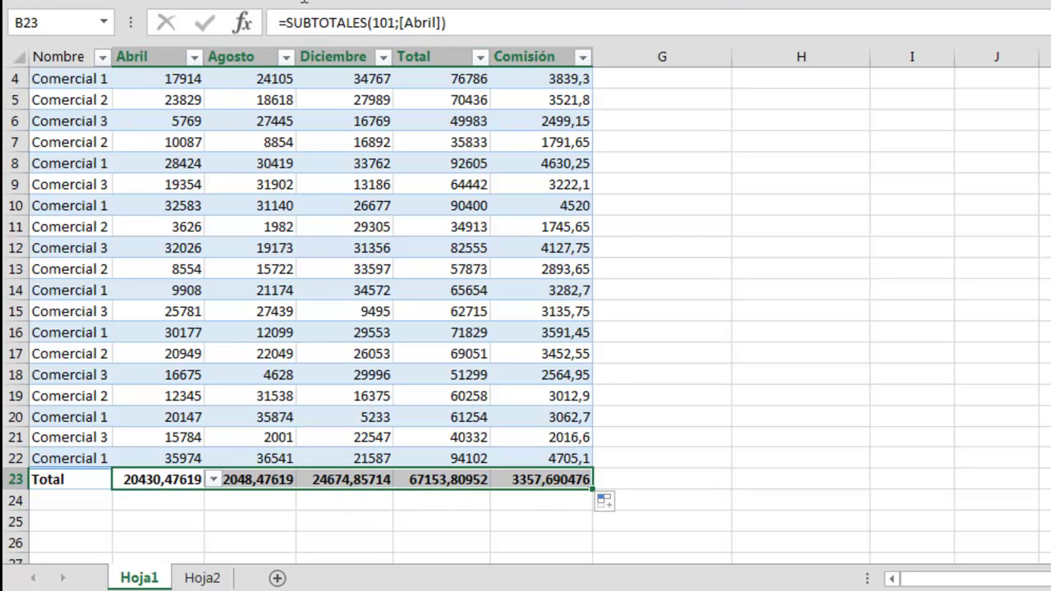
# Format the averages in B23:F23 as numbers with one decimal place
pyautogui.click(739, 2)
pyautogui.click(739, 1)
pyautogui.click(740, 1)
pyautogui.click(739, 2)
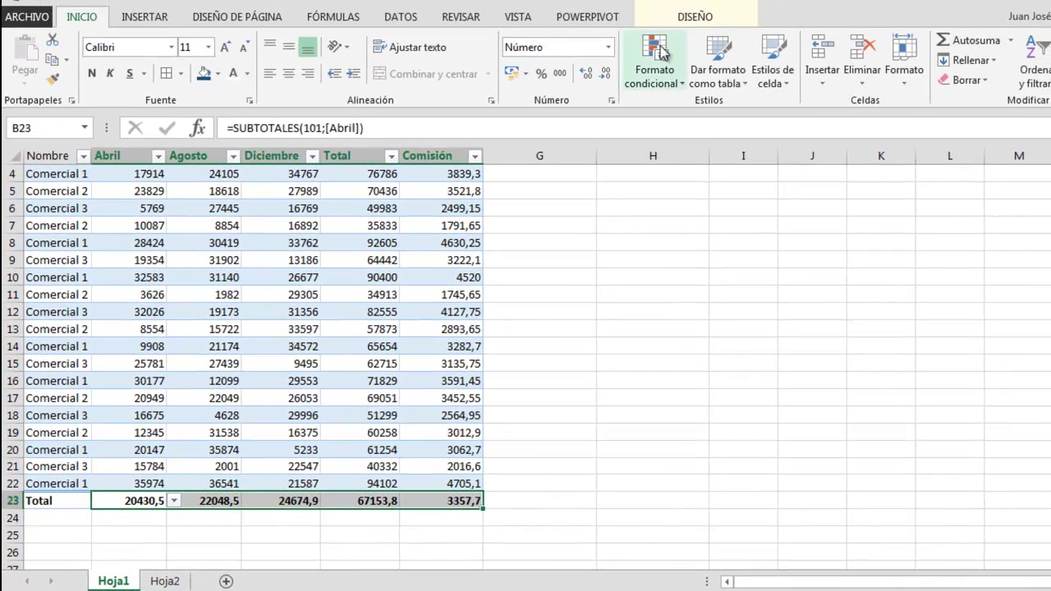
# Insert a slicer (segmentación de datos) for the Nombre field of the sales table
pyautogui.click(695, 17)
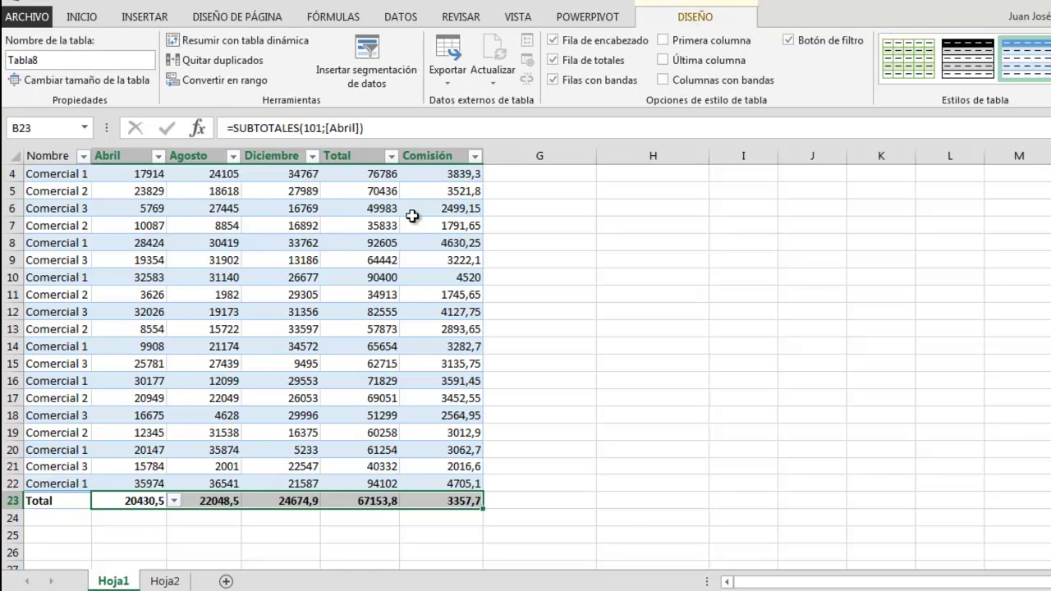
pyautogui.click(372, 51)
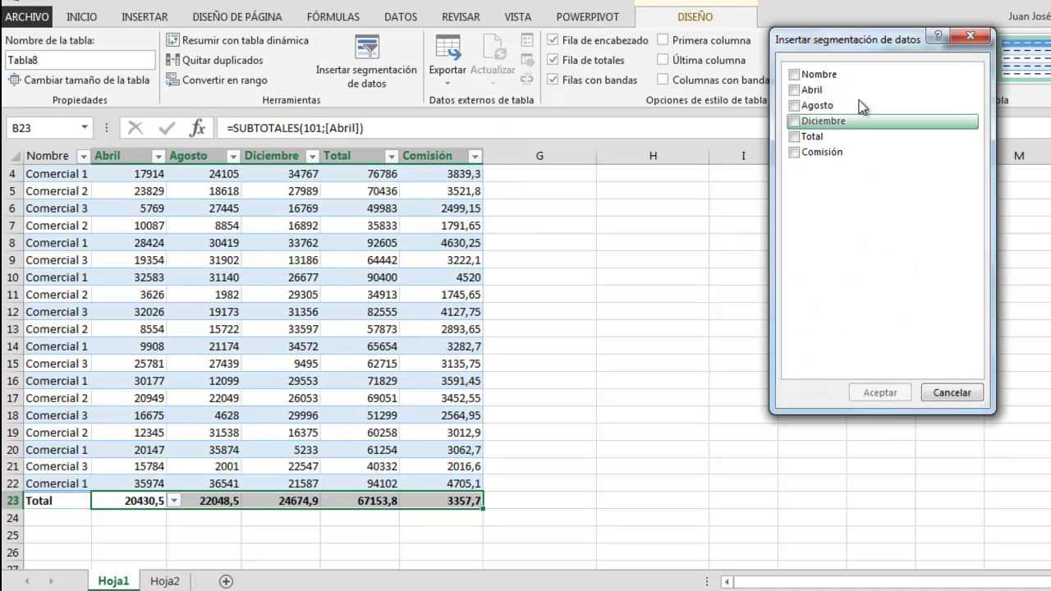
pyautogui.moveTo(892, 46); pyautogui.dragTo(775, 139)
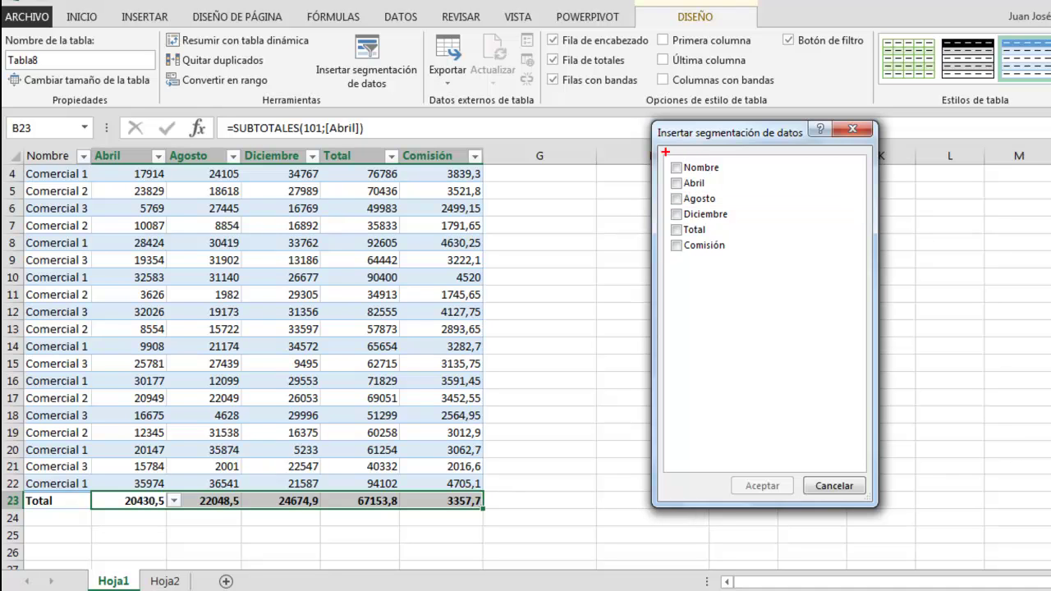
pyautogui.moveTo(664, 151)
pyautogui.mouseDown()
pyautogui.moveTo(698, 229)
pyautogui.moveTo(764, 259)
pyautogui.mouseUp()
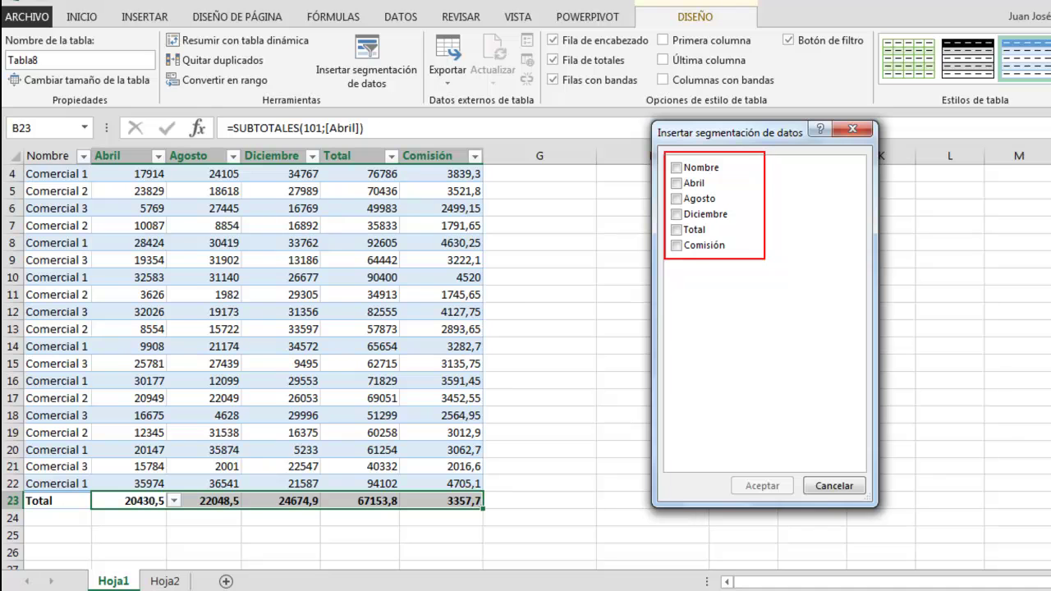
pyautogui.moveTo(739, 167); pyautogui.dragTo(906, 168)
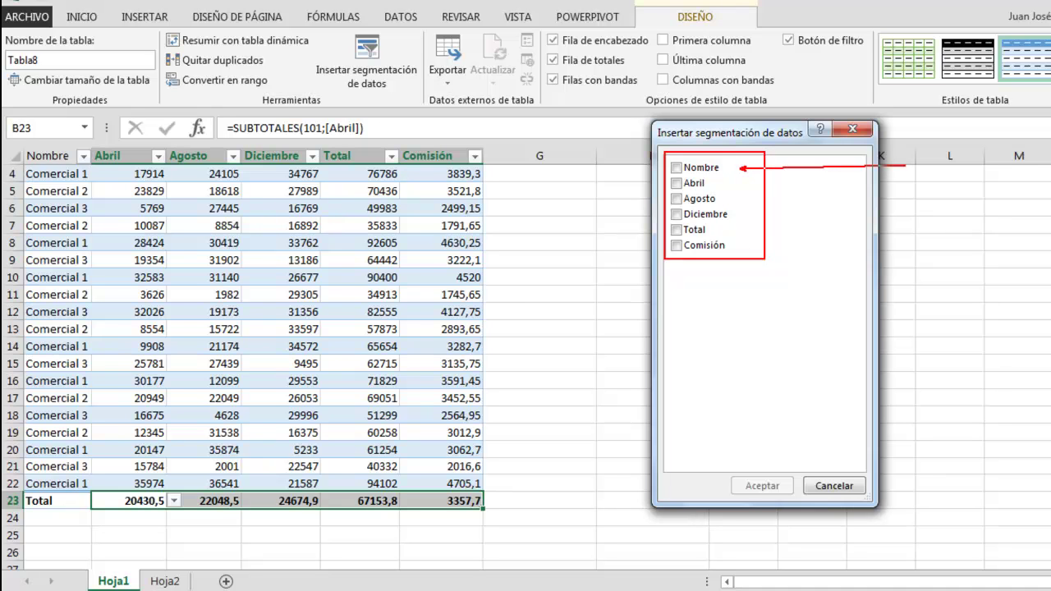
pyautogui.press('Escape')
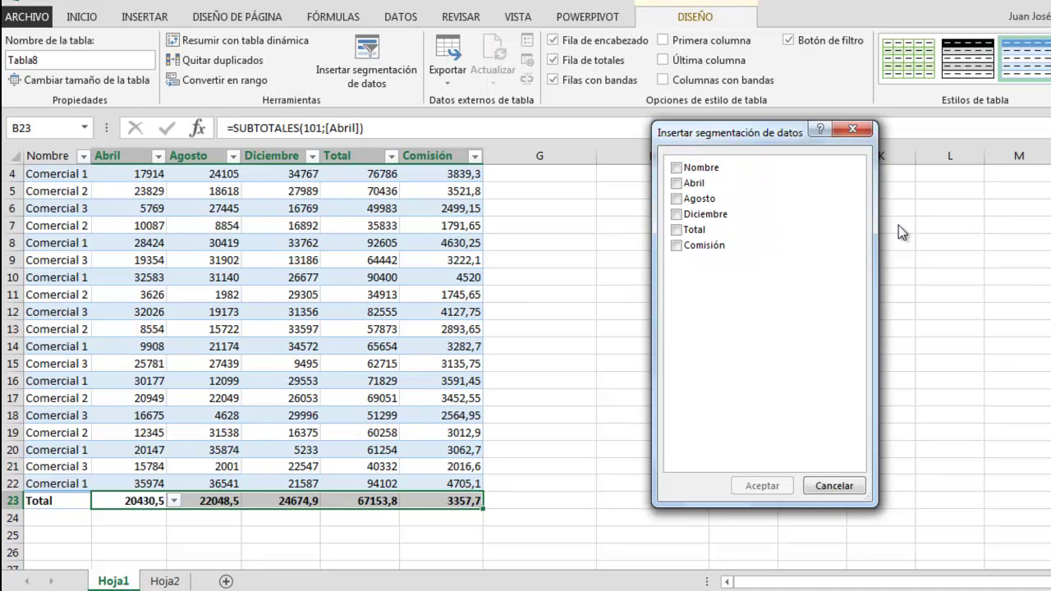
pyautogui.click(678, 168)
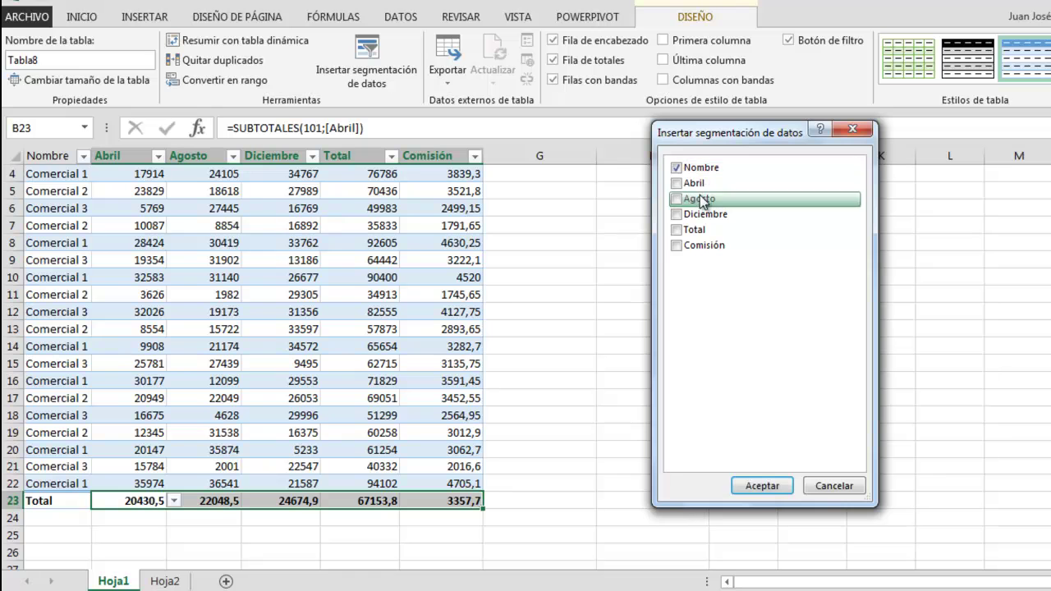
pyautogui.click(762, 486)
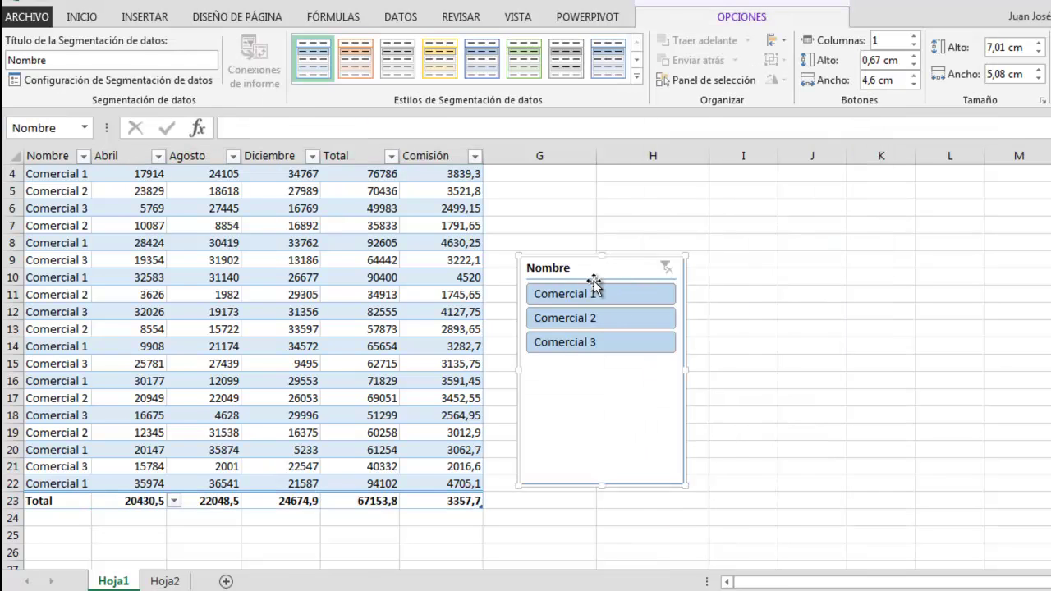
# Move the Nombre slicer further up beside the table and shrink it to about 3.63 cm high and 2.94 cm wide
pyautogui.moveTo(594, 263); pyautogui.dragTo(649, 184)
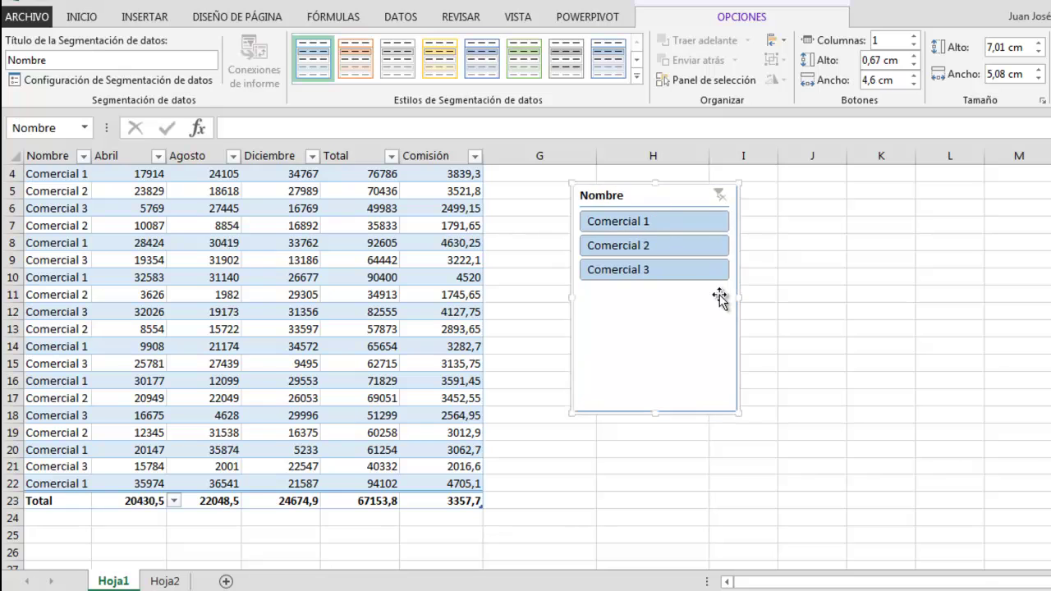
pyautogui.moveTo(739, 298); pyautogui.dragTo(669, 300)
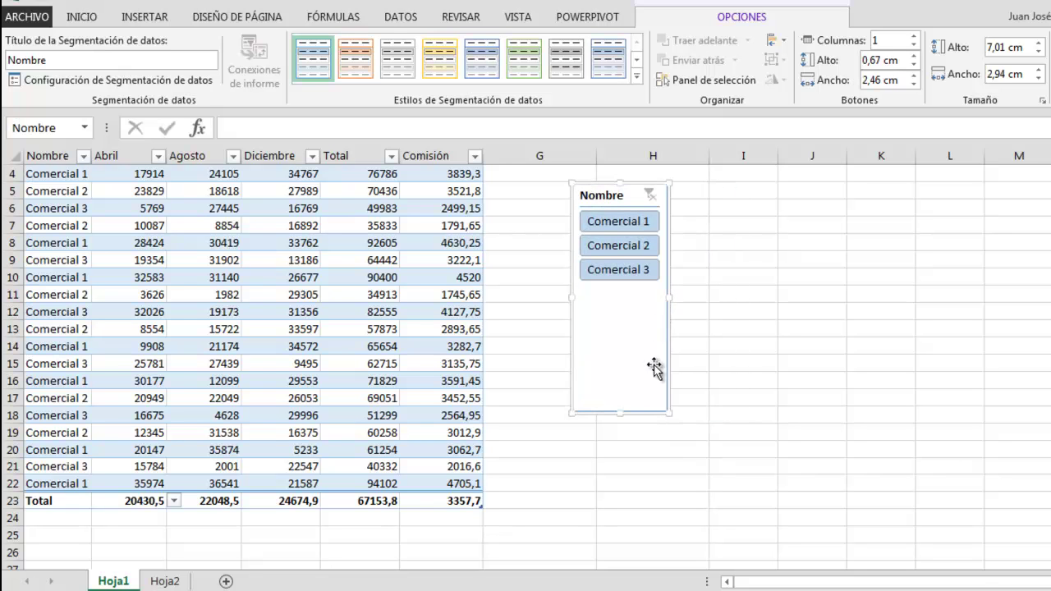
pyautogui.moveTo(622, 412); pyautogui.dragTo(613, 302)
# Apply the light orange slicer style to the Nombre slicer
pyautogui.click(360, 64)
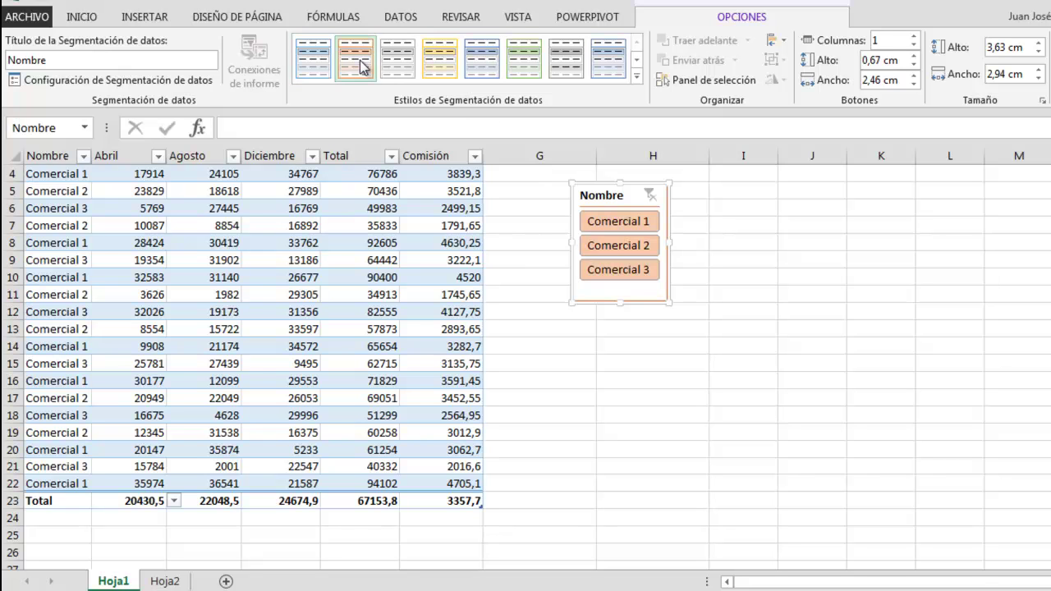
pyautogui.click(675, 238)
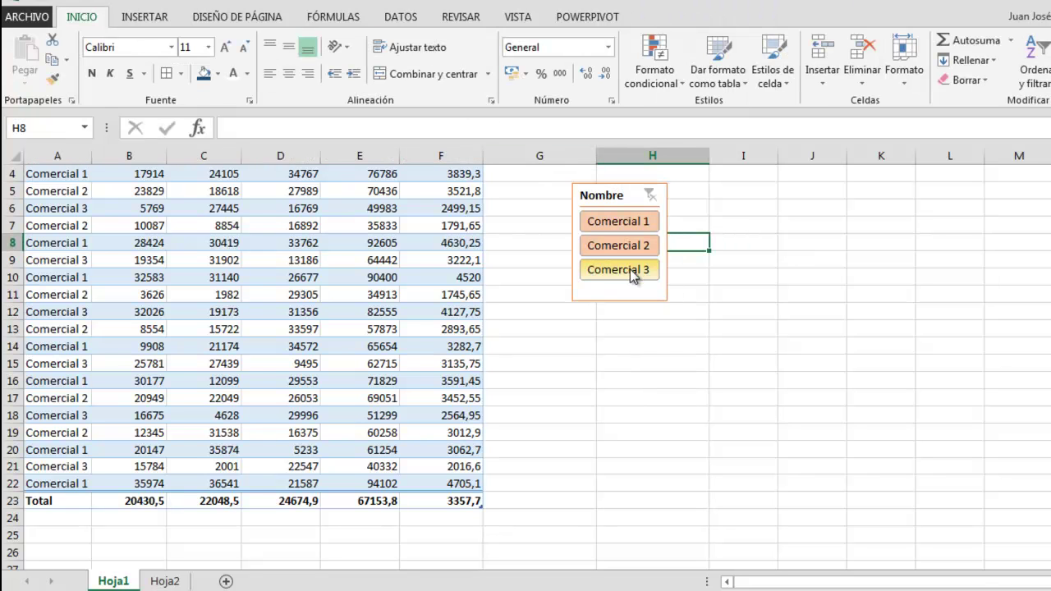
pyautogui.click(615, 296)
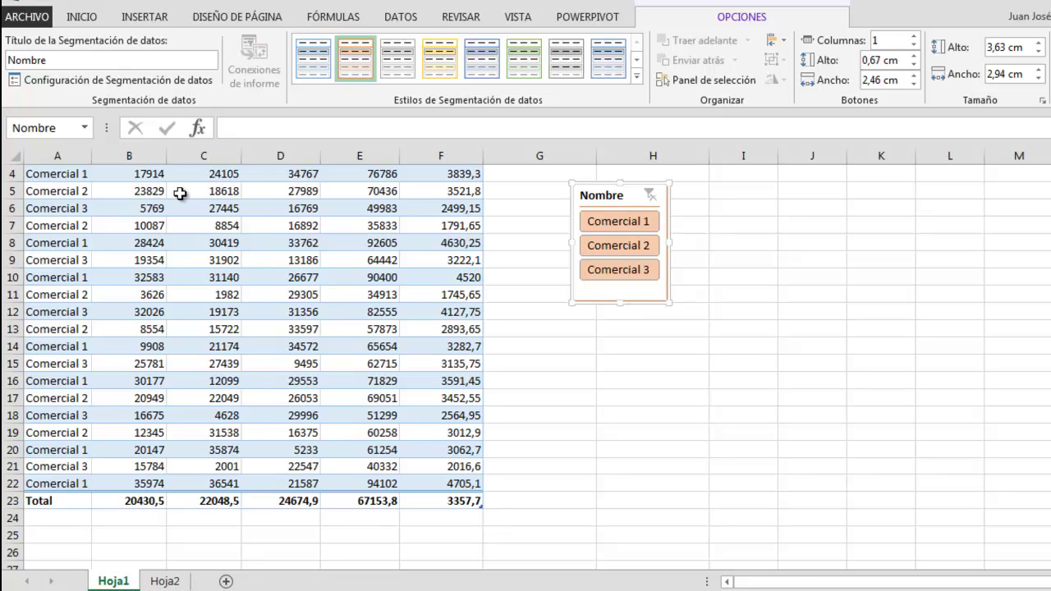
# Filter the table to Comercial 2 with the Nombre slicer and examine the filtered rows and their averages
pyautogui.scroll(1, 525, 362)
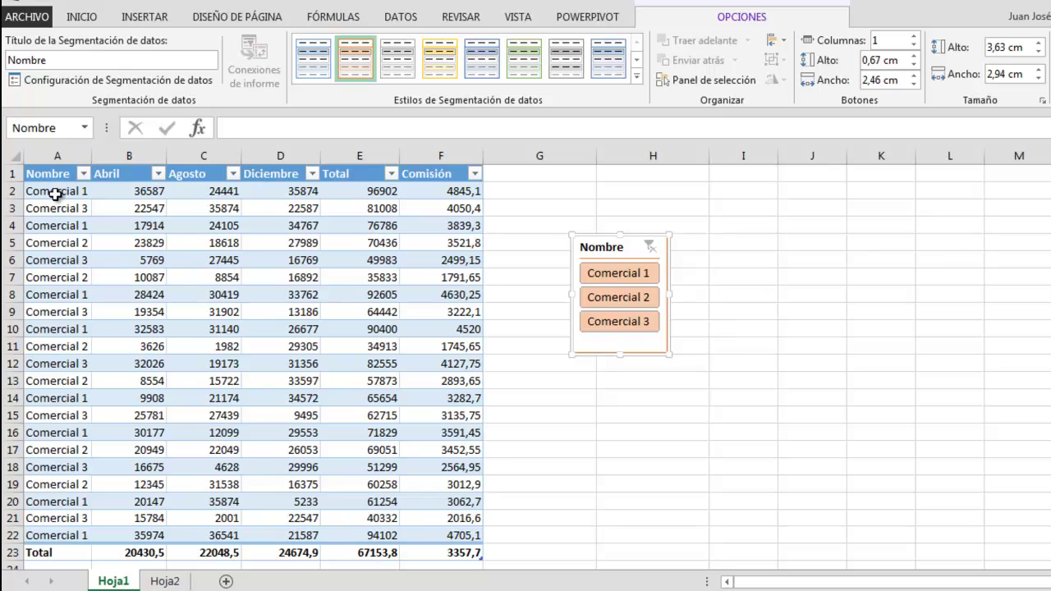
pyautogui.click(624, 301)
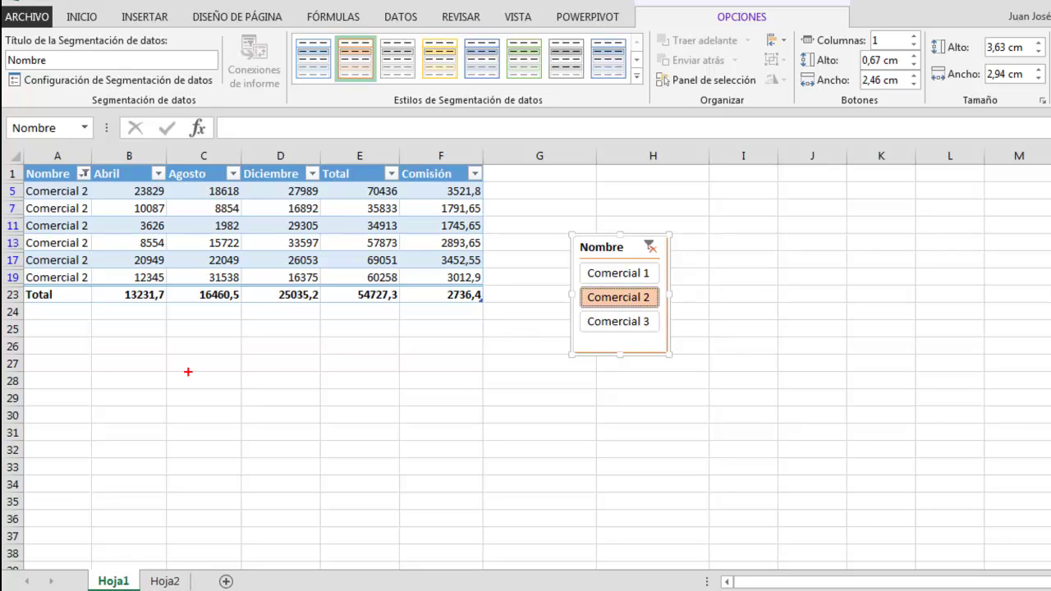
pyautogui.moveTo(16, 178)
pyautogui.mouseDown()
pyautogui.moveTo(46, 225)
pyautogui.moveTo(199, 292)
pyautogui.moveTo(491, 284)
pyautogui.mouseUp()
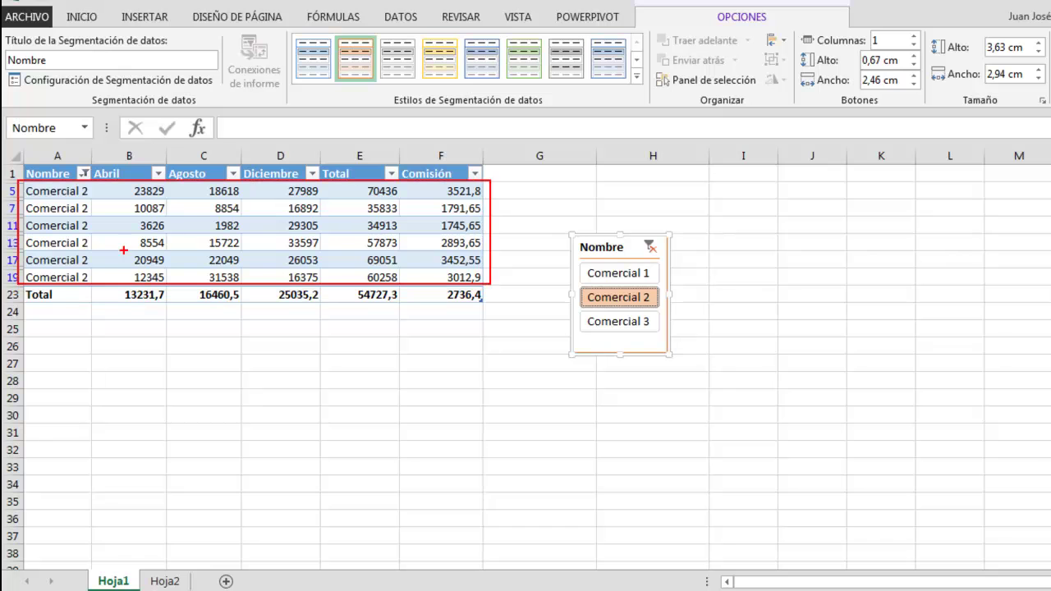
pyautogui.moveTo(18, 284)
pyautogui.mouseDown()
pyautogui.moveTo(163, 304)
pyautogui.moveTo(497, 304)
pyautogui.mouseUp()
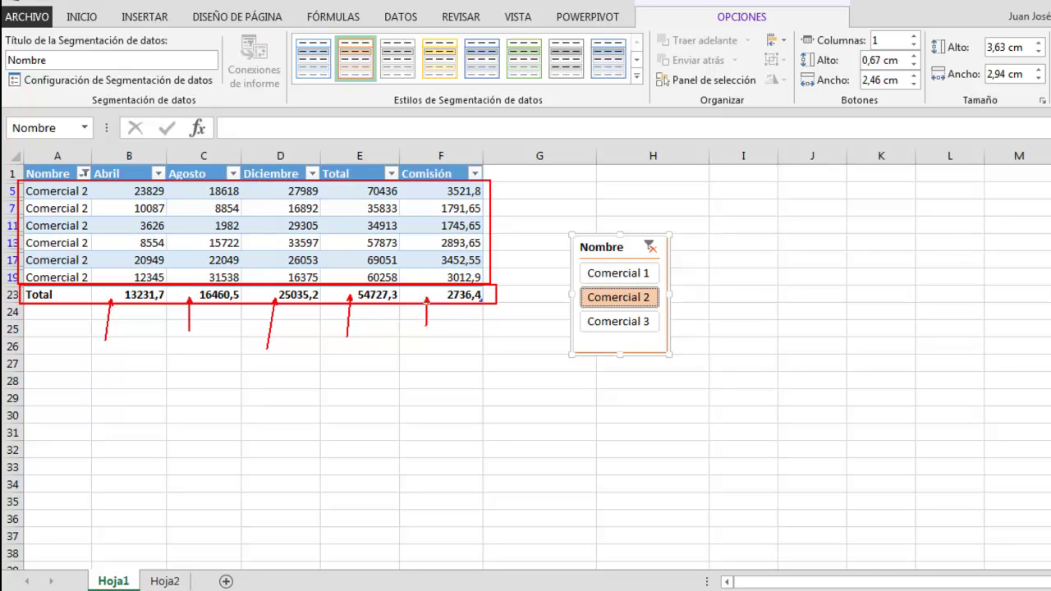
pyautogui.press('Escape')
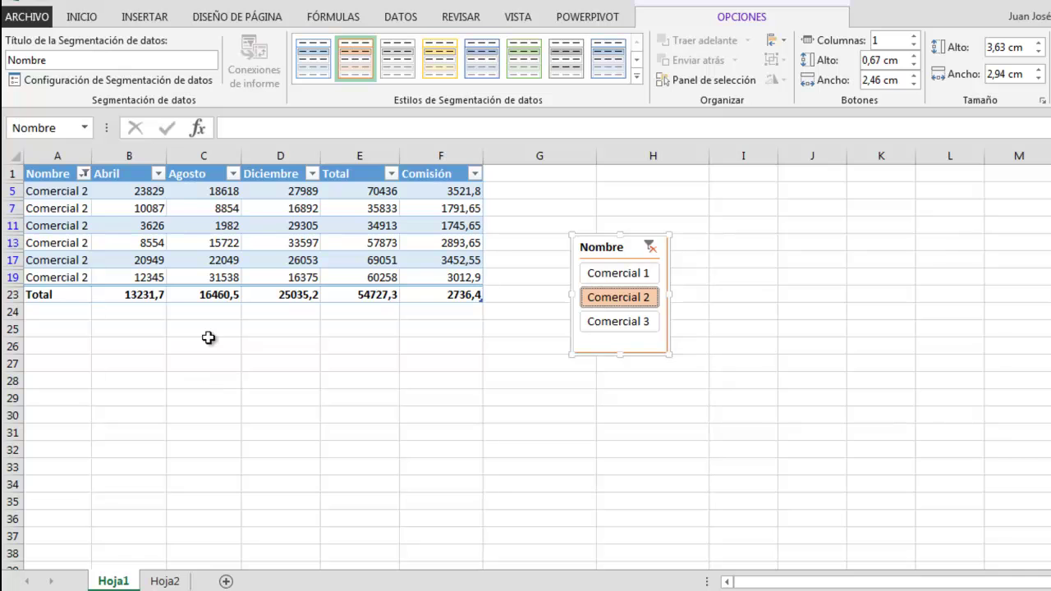
# Filter the table by Comercial 1 and by Comercial 3 in turn, and clear the Nombre slicer's filter
pyautogui.click(633, 276)
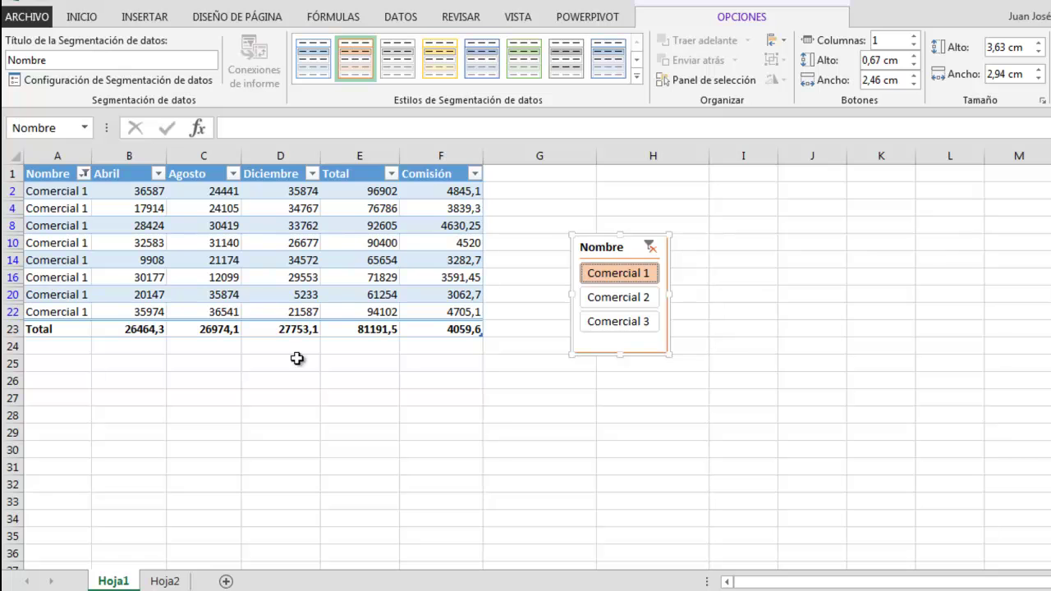
pyautogui.click(641, 323)
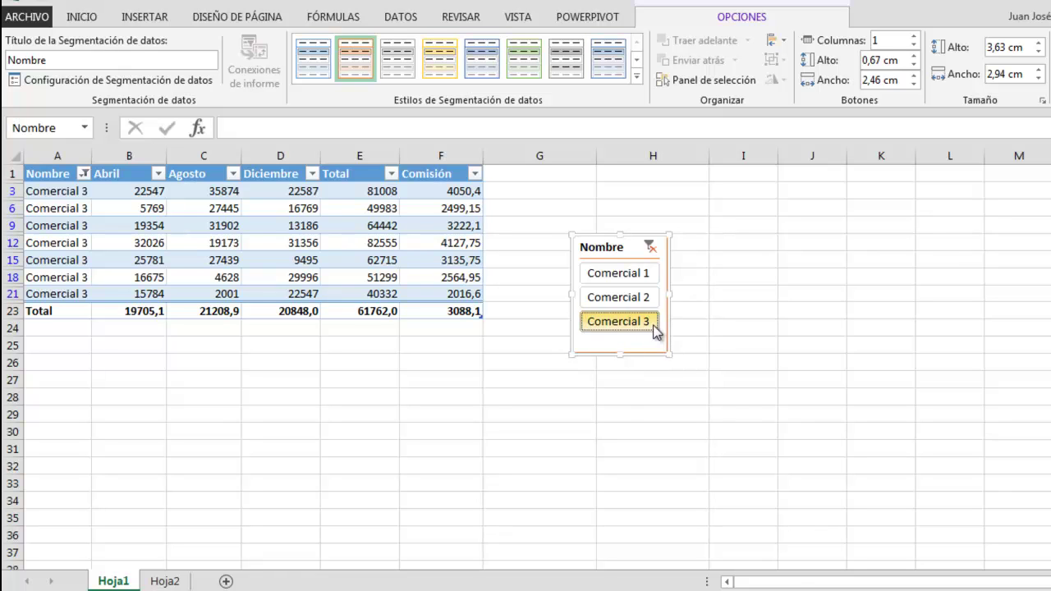
pyautogui.click(649, 246)
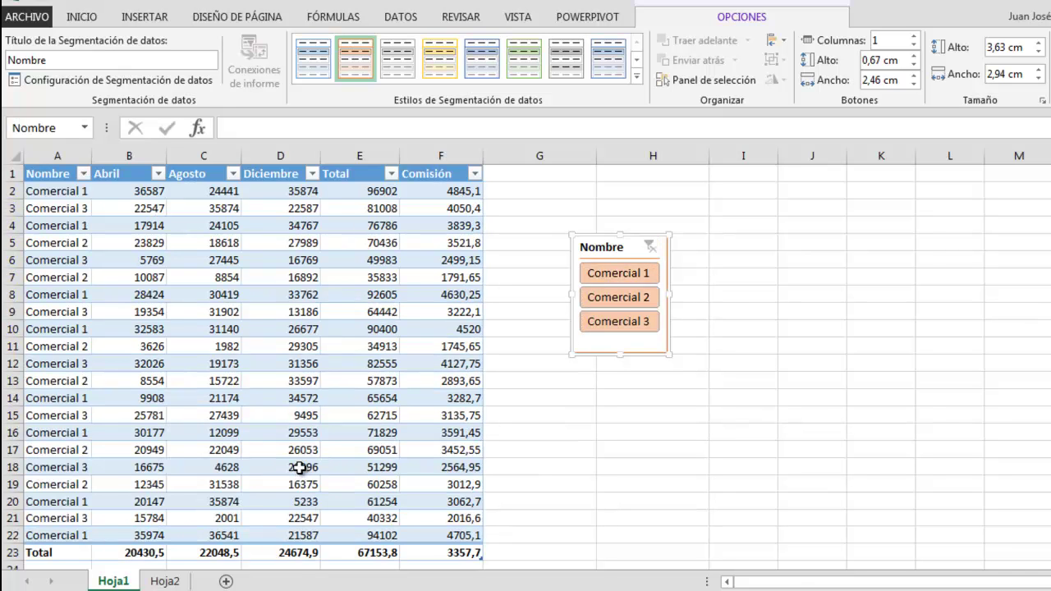
# Set the Abril cell of the totals row to Suma and copy it across through Comisión
pyautogui.click(137, 555)
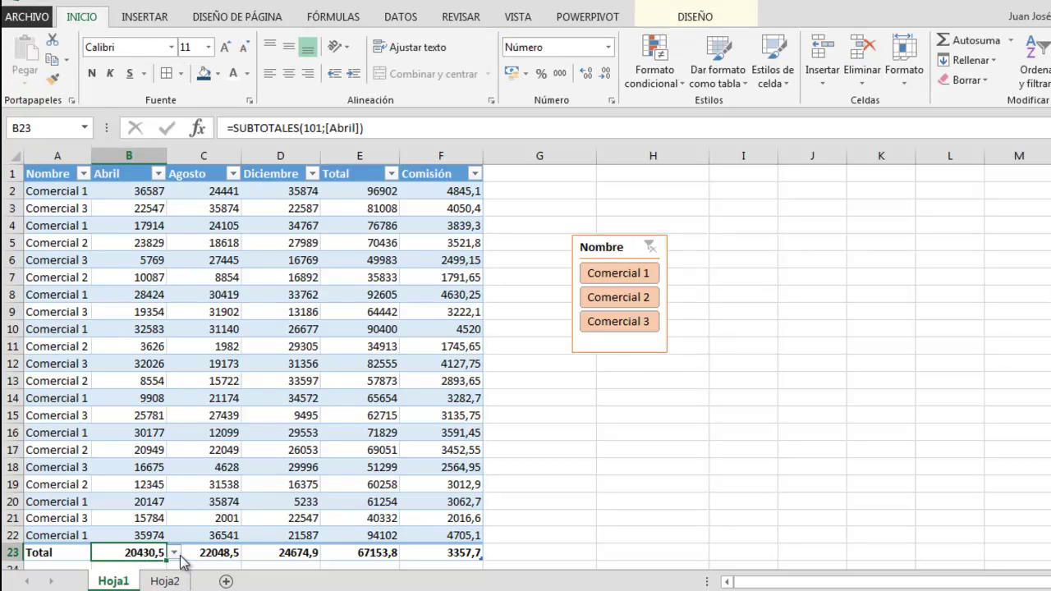
pyautogui.click(175, 553)
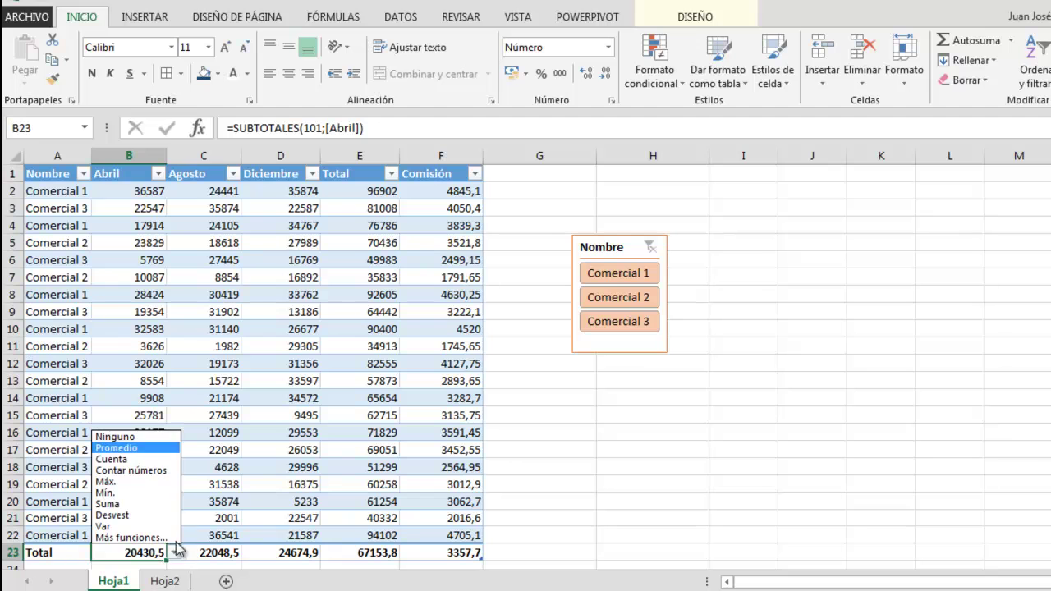
pyautogui.click(134, 504)
pyautogui.moveTo(170, 558); pyautogui.dragTo(467, 570)
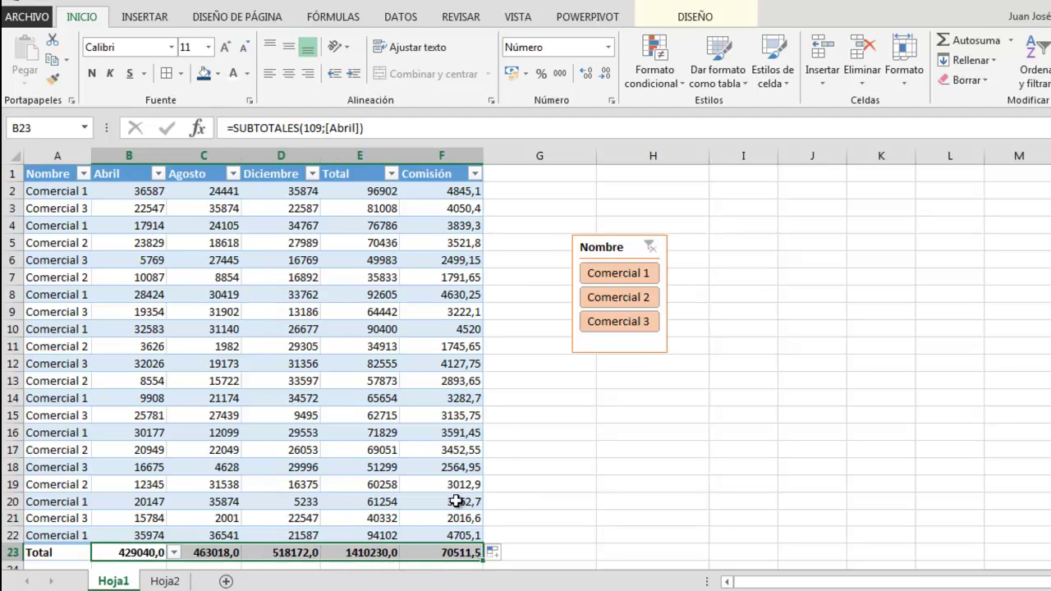
# Filter the table to Comercial 1 with the Nombre slicer
pyautogui.click(622, 278)
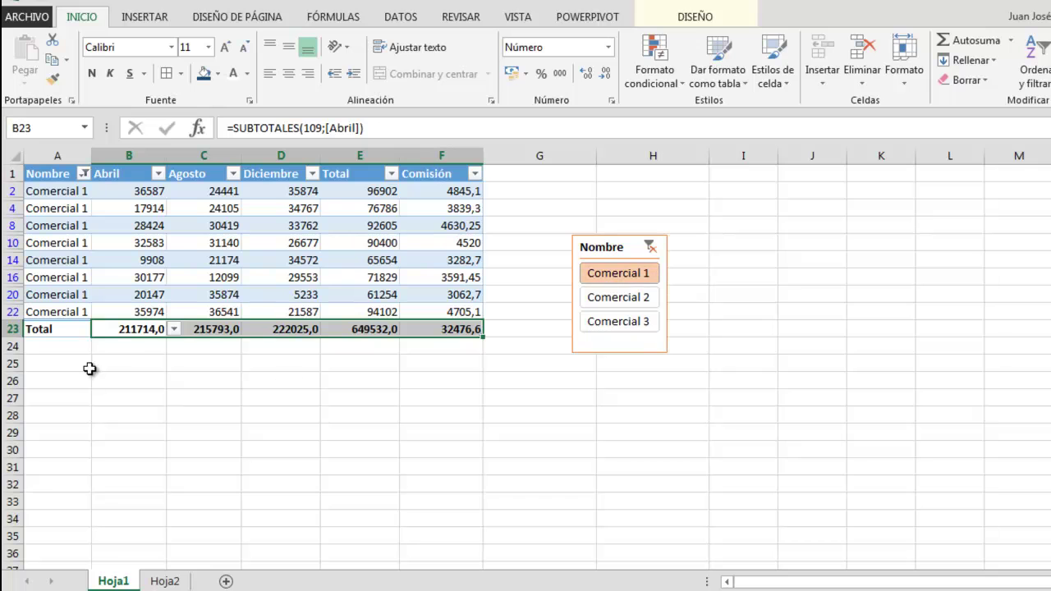